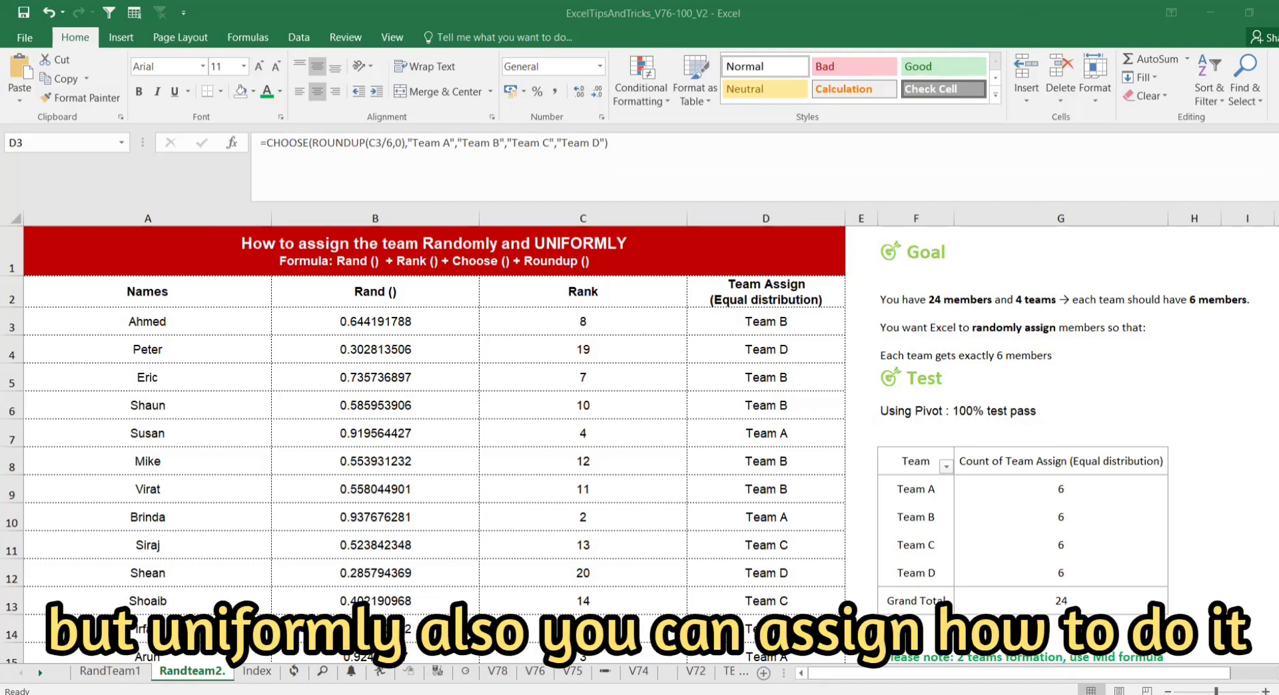
Step: On the RandTeam1 sheet, clear the existing team assignments in the Team column from B3 down
left_click(136, 671)
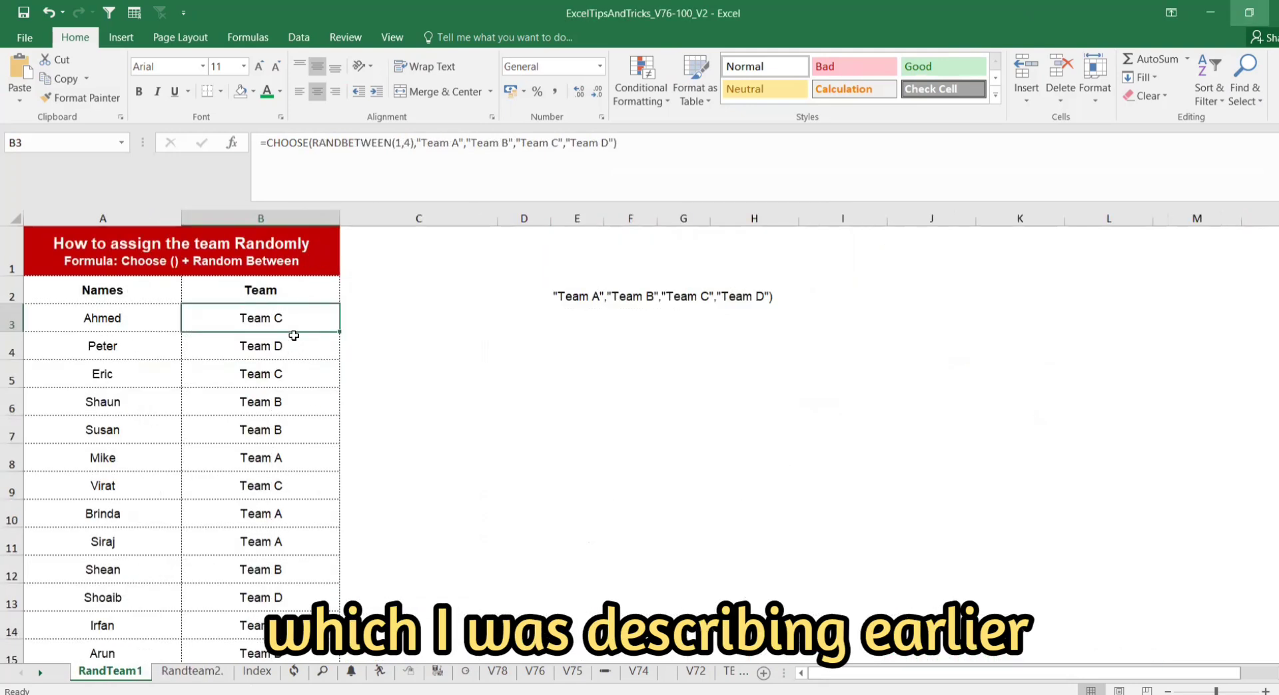
left_click(106, 326)
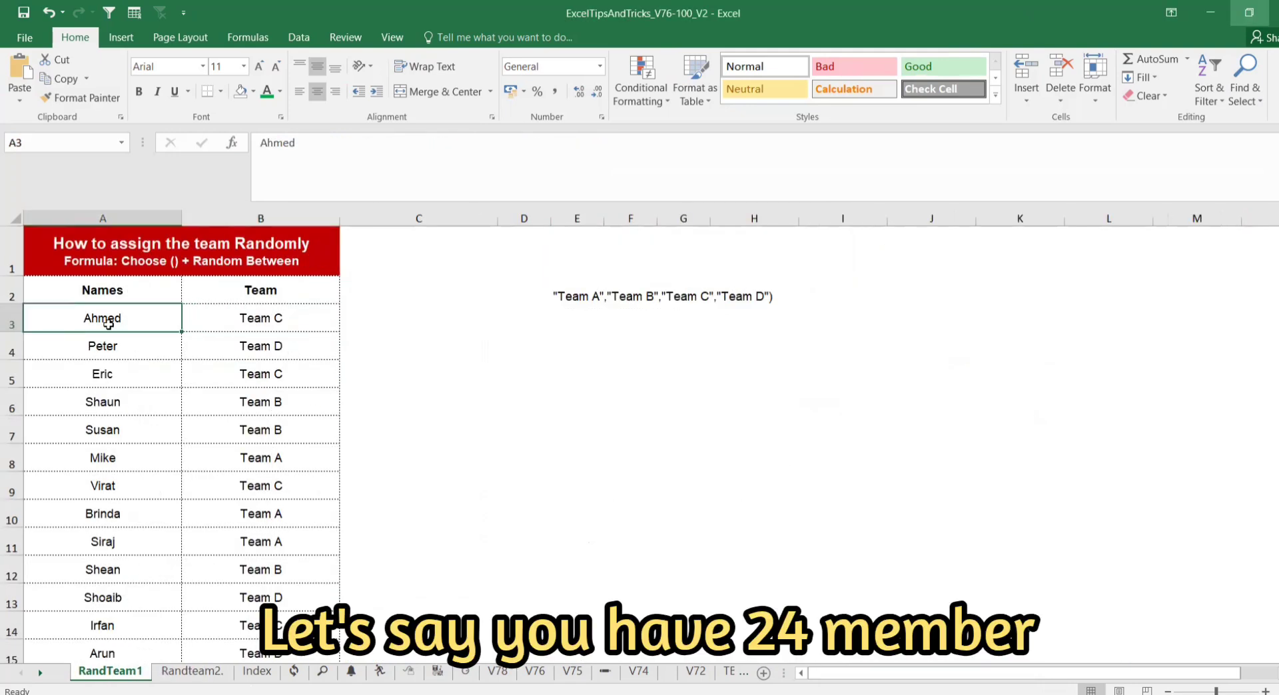
key("ctrl+shift+Down")
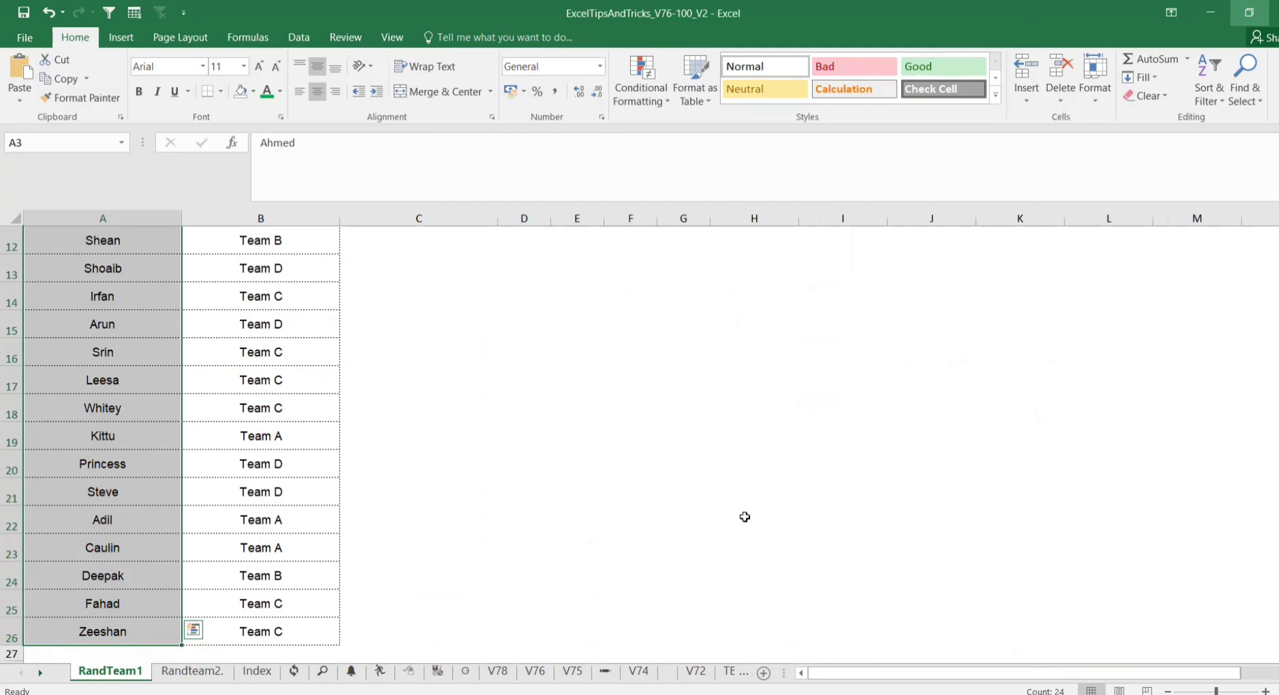
scroll(333, 331, "up", 4)
left_click(286, 317)
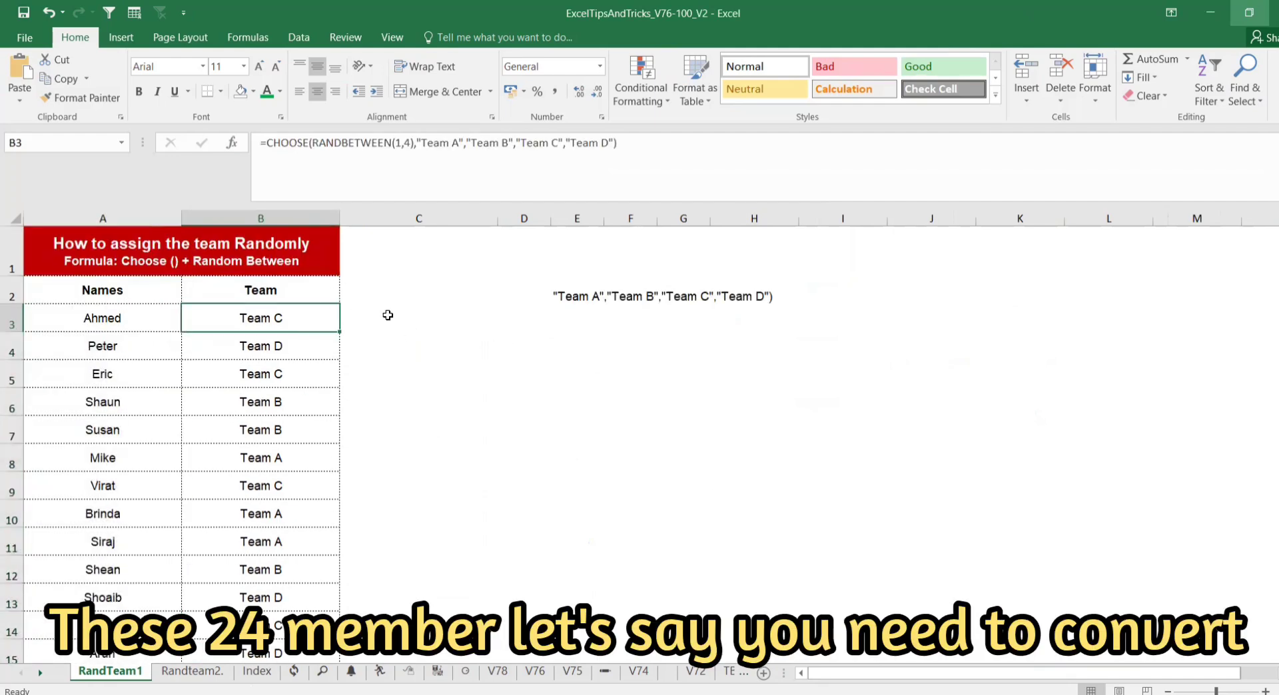
key("ctrl+shift+Down")
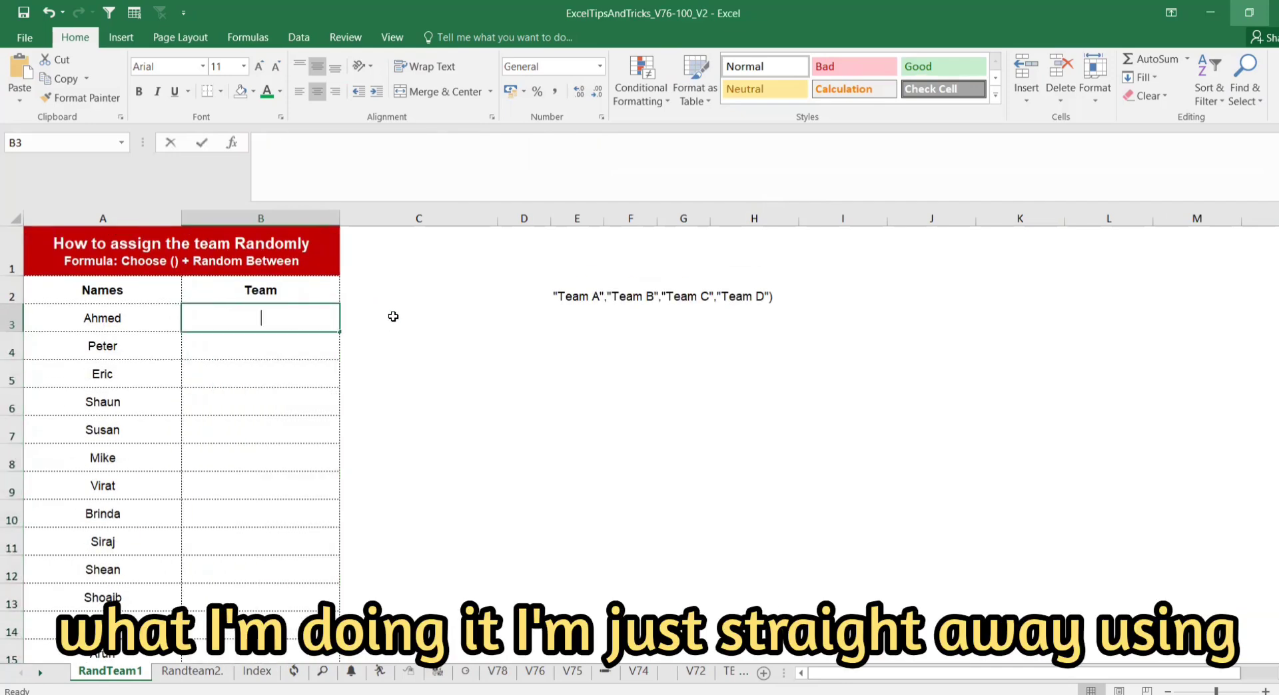
type("=c")
key("BackSpace")
type("c")
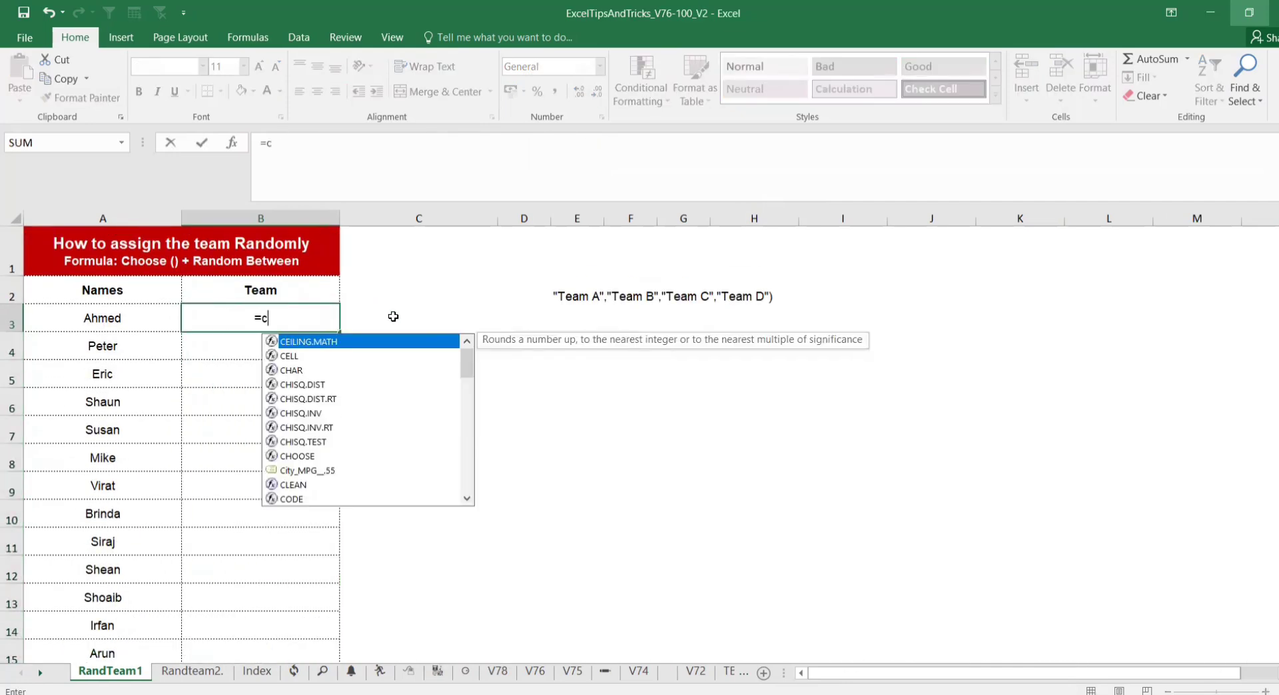
type("hoo")
key("BackSpace")
key("BackSpace")
key("BackSpace")
key("BackSpace")
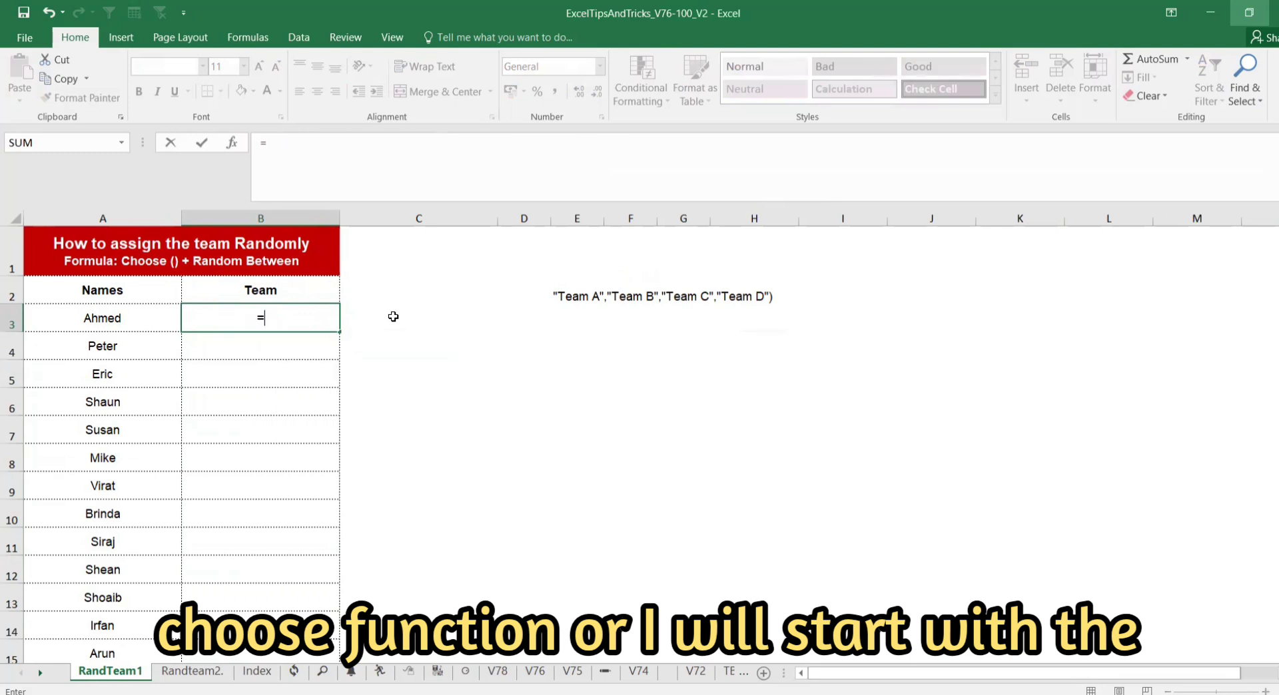
Step: Enter =RANDBETWEEN(1,4) in cell B3 and fill it down the whole Team column
type("rand")
key("Down")
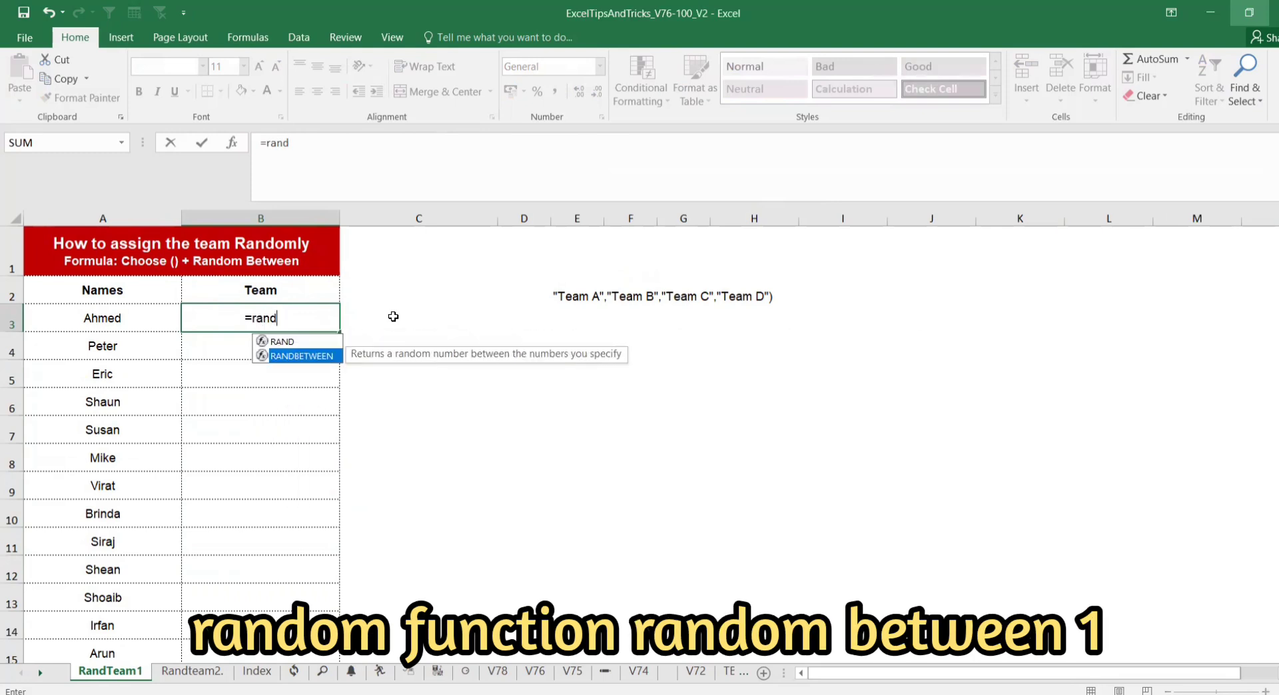
key("Tab")
type("1,4)")
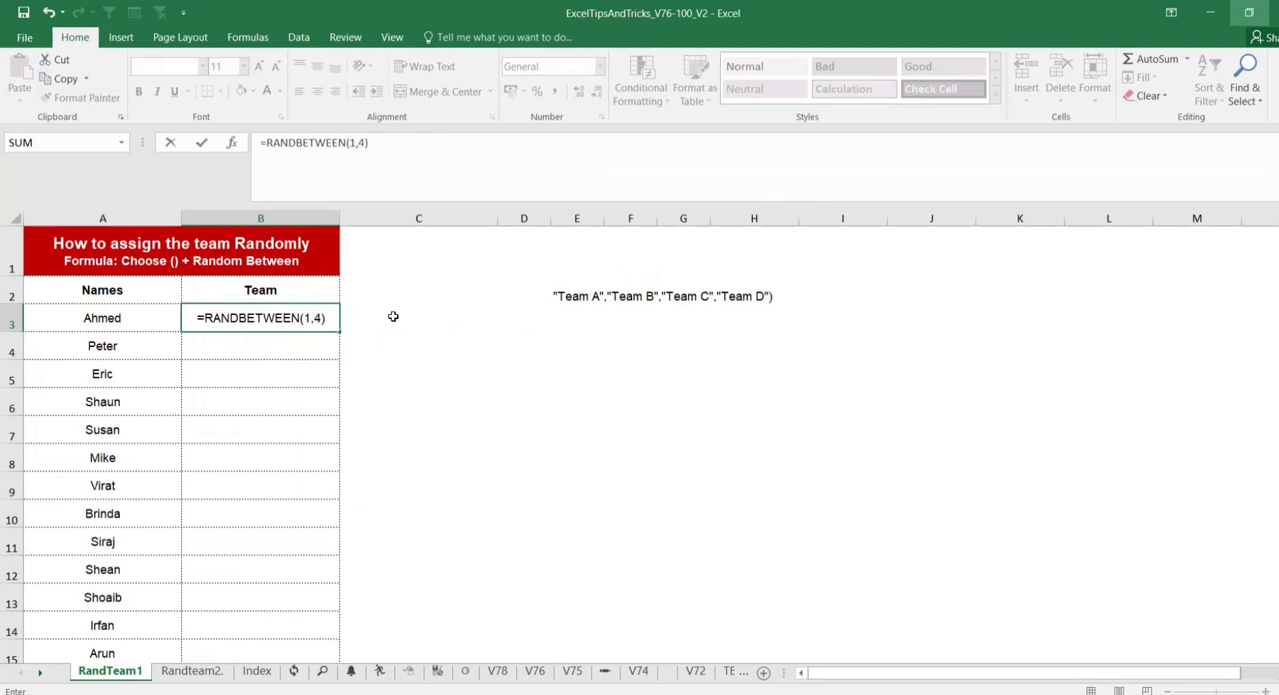
key("Return")
left_click(320, 312)
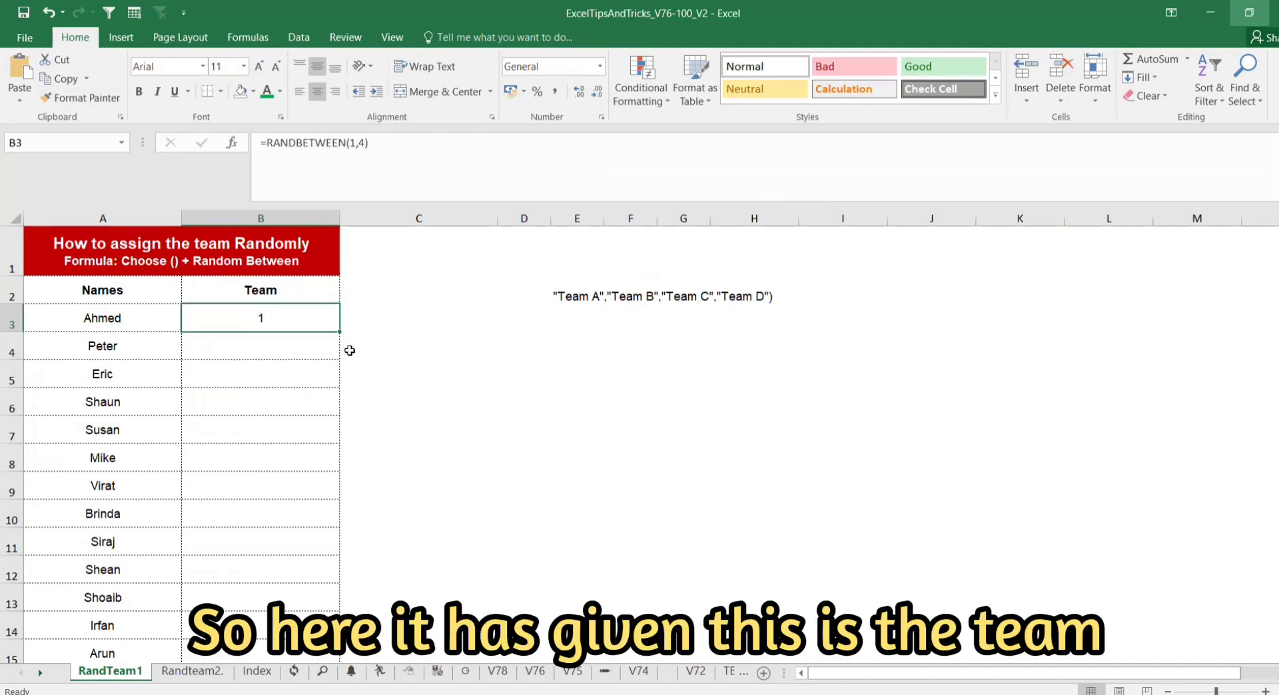
double_click(339, 331)
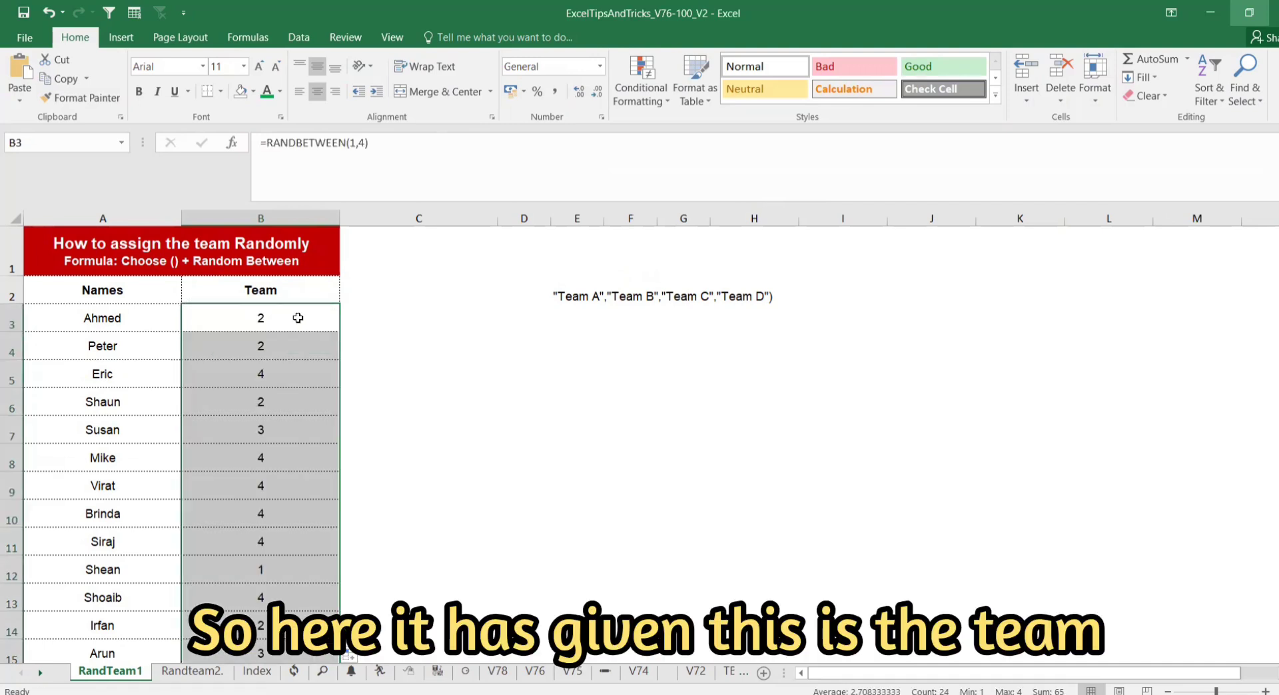
Step: Wrap the RANDBETWEEN formula in B3 in CHOOSE with cell E2 as the value argument: =CHOOSE(RANDBETWEEN(1,4),E2)
left_click(330, 319)
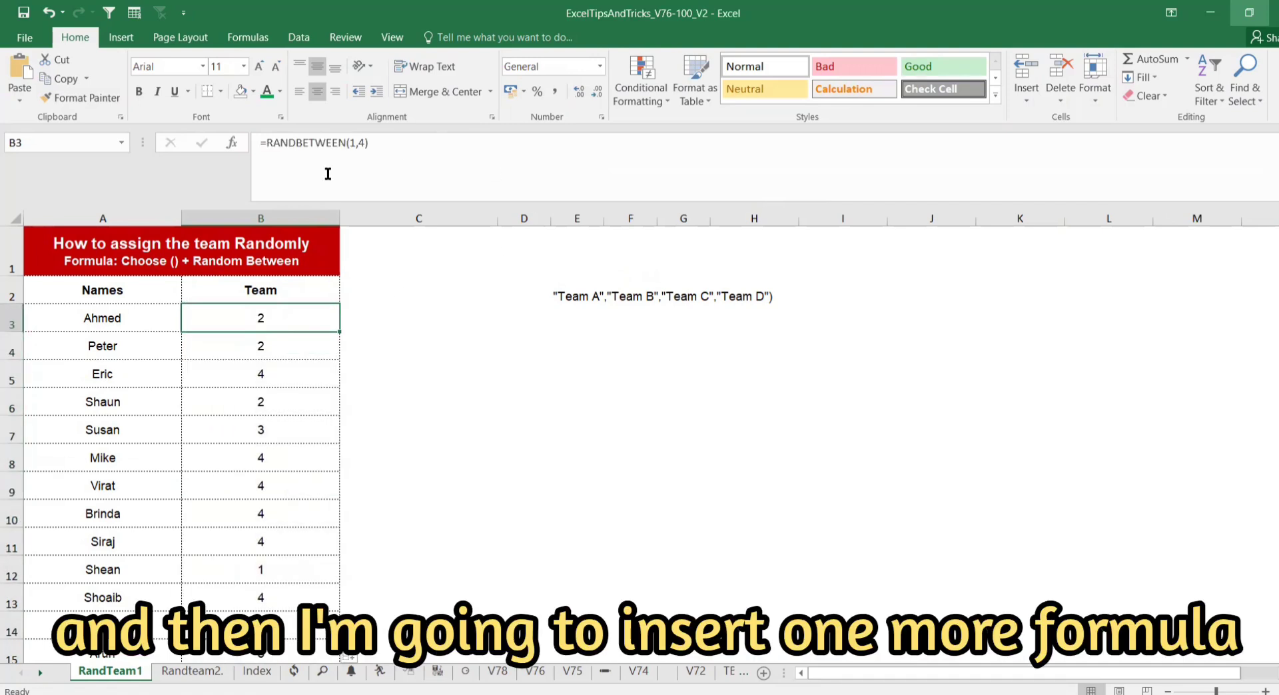
left_click(267, 142)
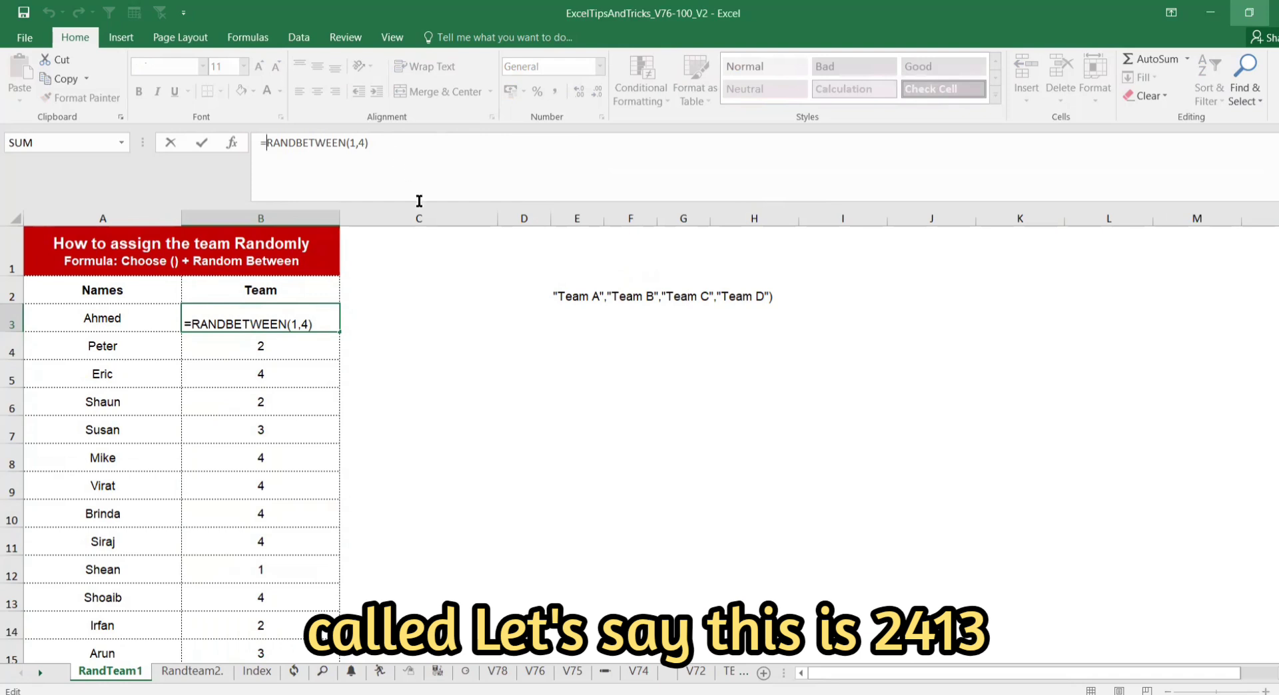
key("Escape")
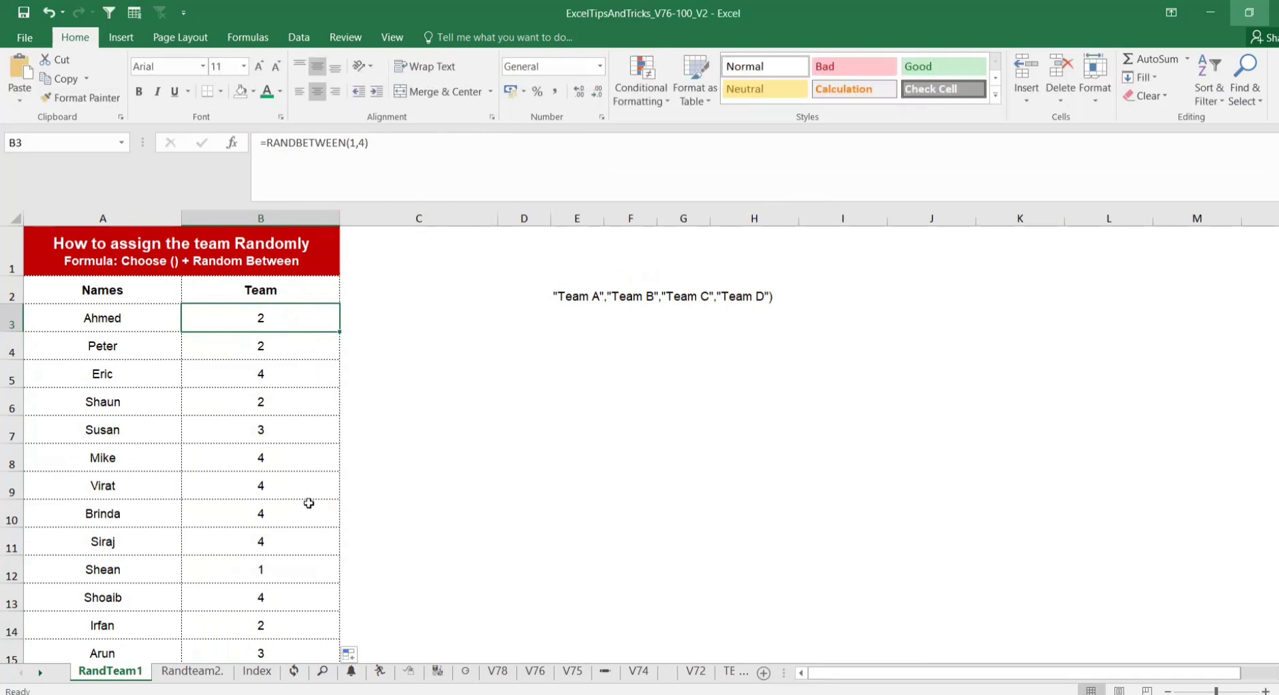
left_click(266, 143)
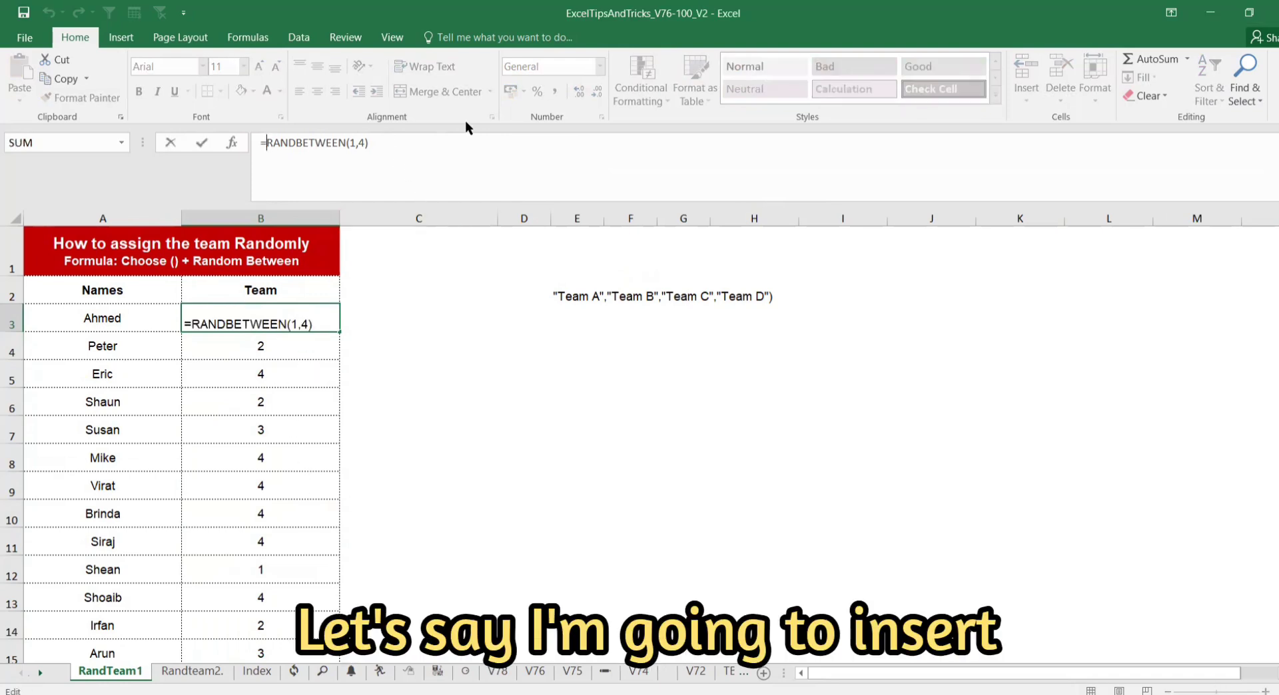
type("cho")
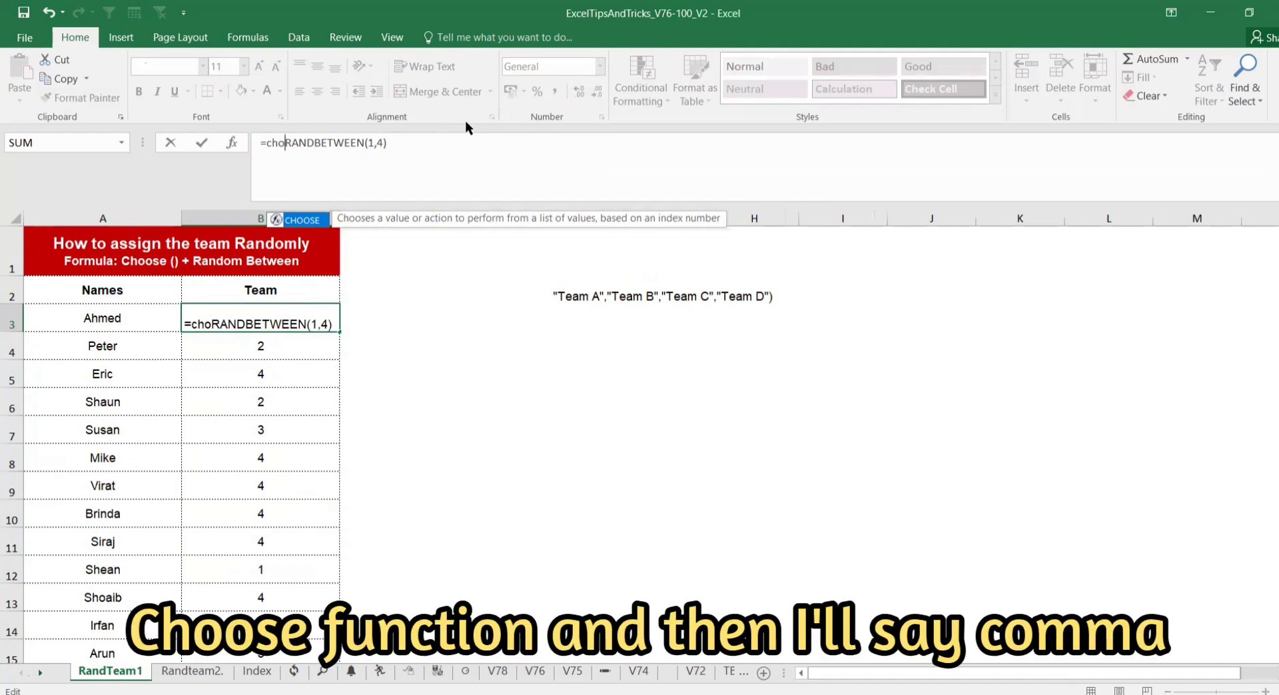
key("Tab")
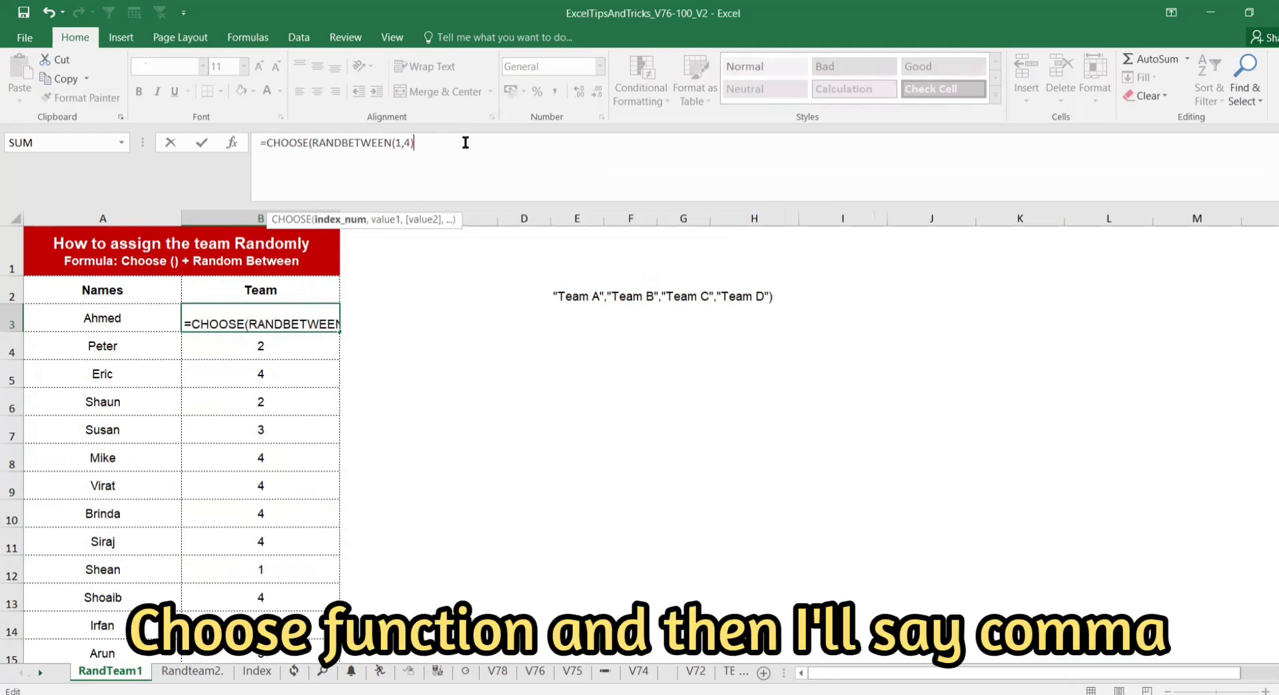
type(",")
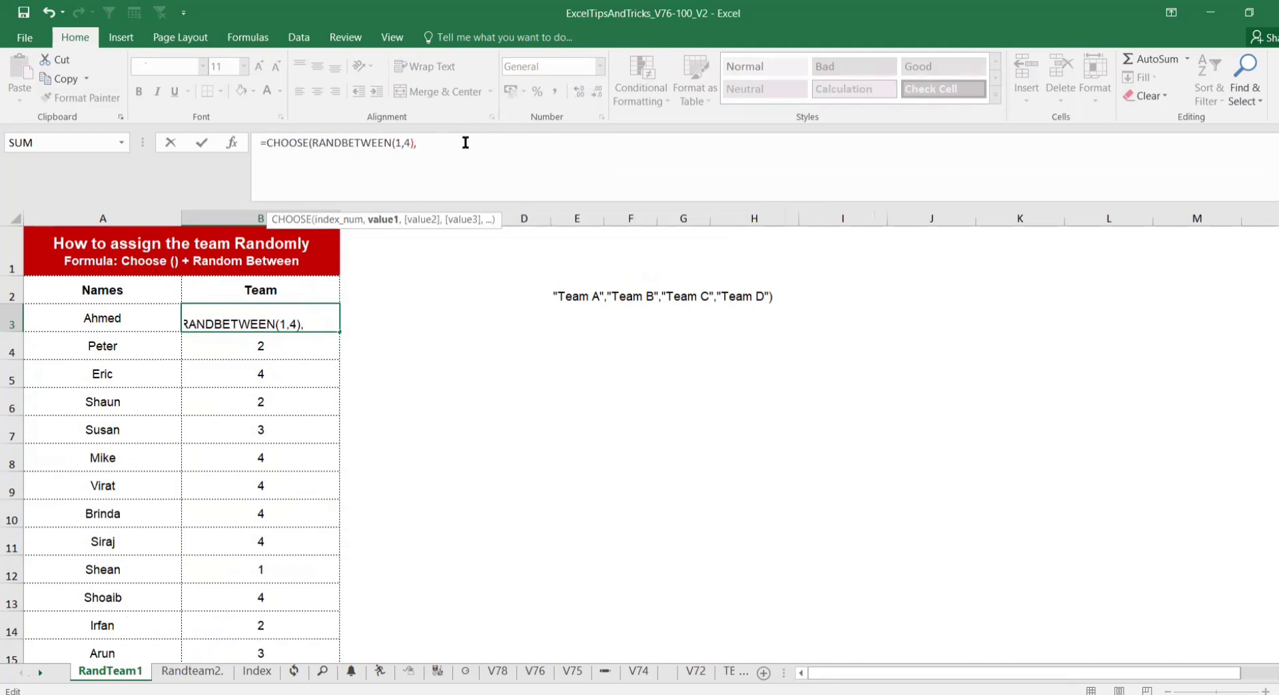
left_click(572, 293)
type(")")
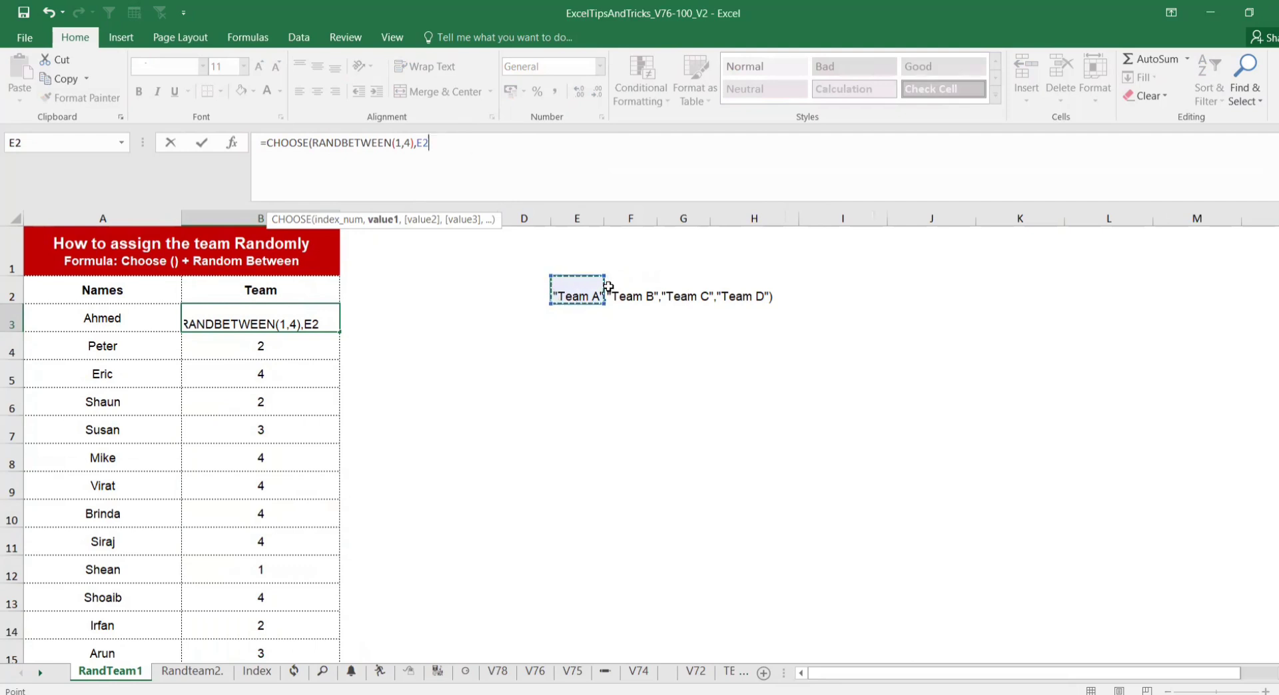
key("Return")
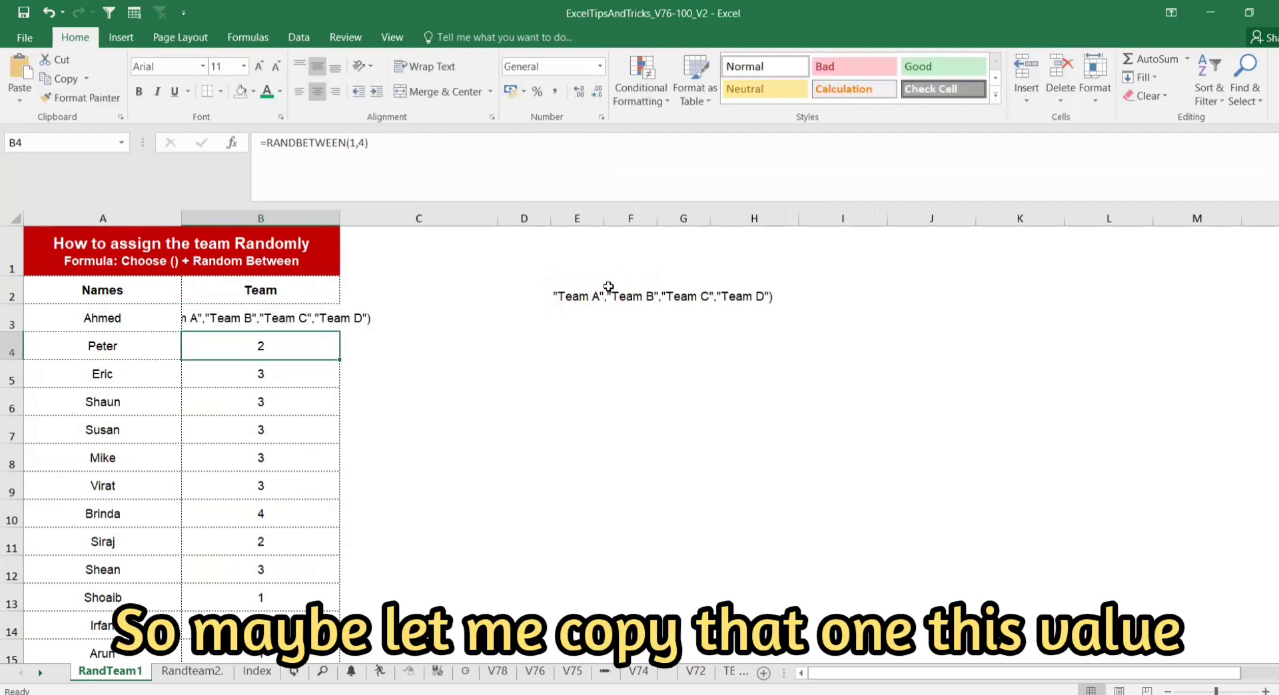
Step: Copy the full text of cell E2, the quoted list of Team A to Team D with its closing parenthesis
left_click(584, 300)
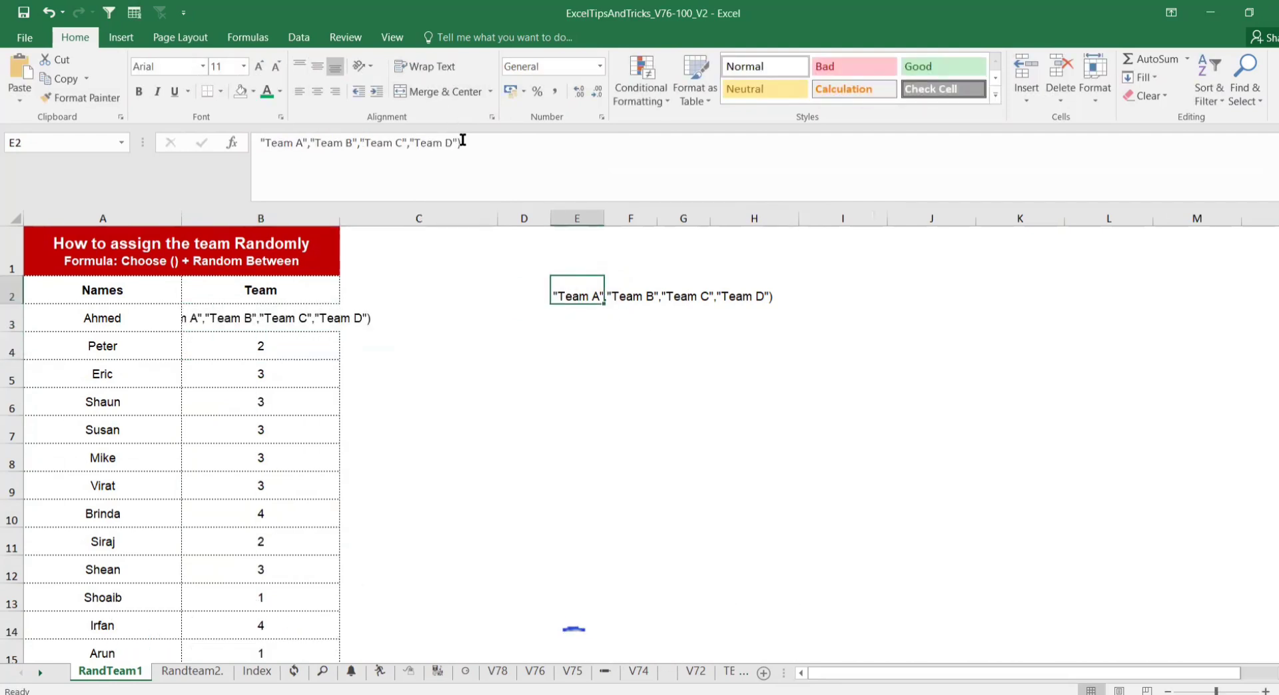
left_click_drag(464, 142, 251, 142)
key("ctrl+c")
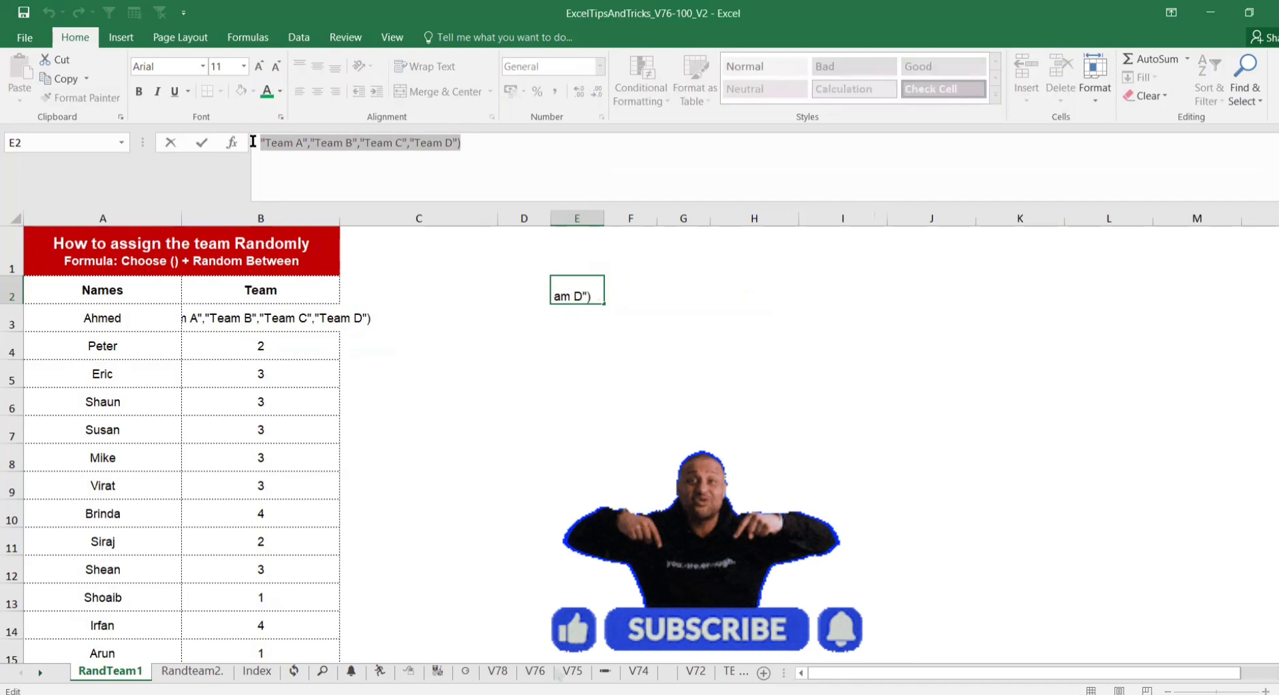
key("Escape")
Step: Replace the E2 argument in B3 with the copied list, giving =CHOOSE(RANDBETWEEN(1,4),"Team A","Team B","Team C","Team D")
left_click(280, 313)
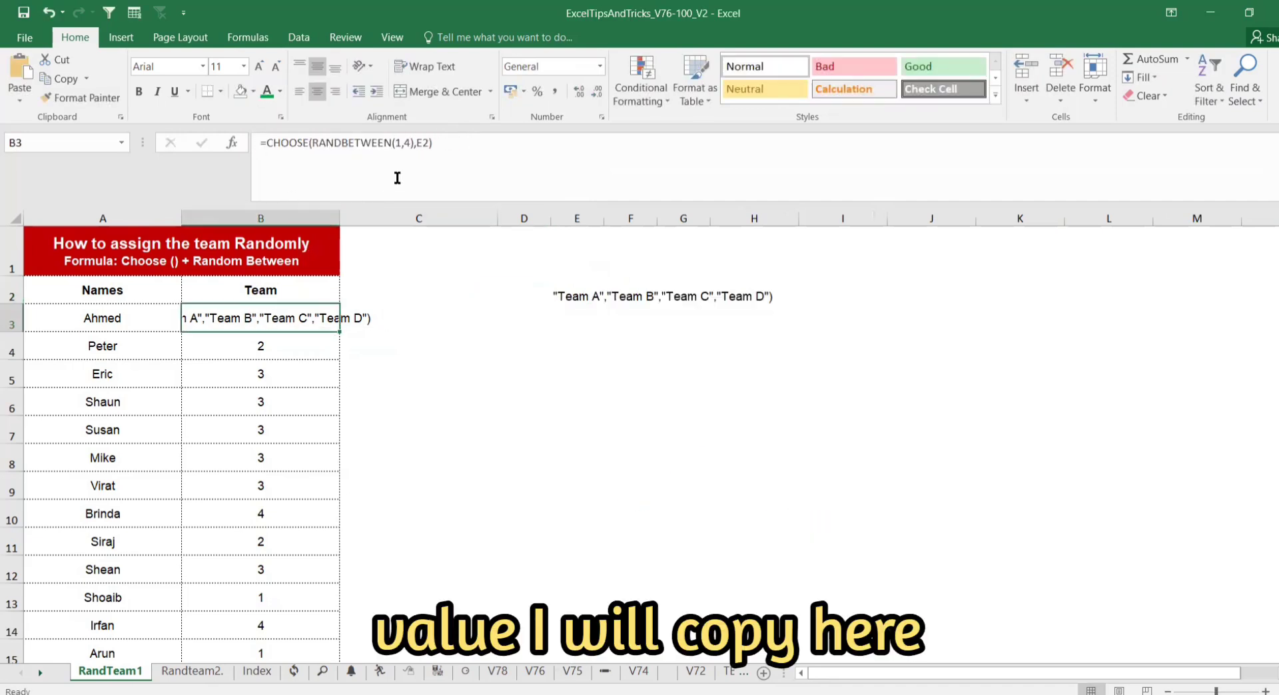
left_click(537, 139)
key("BackSpace")
key("BackSpace")
key("BackSpace")
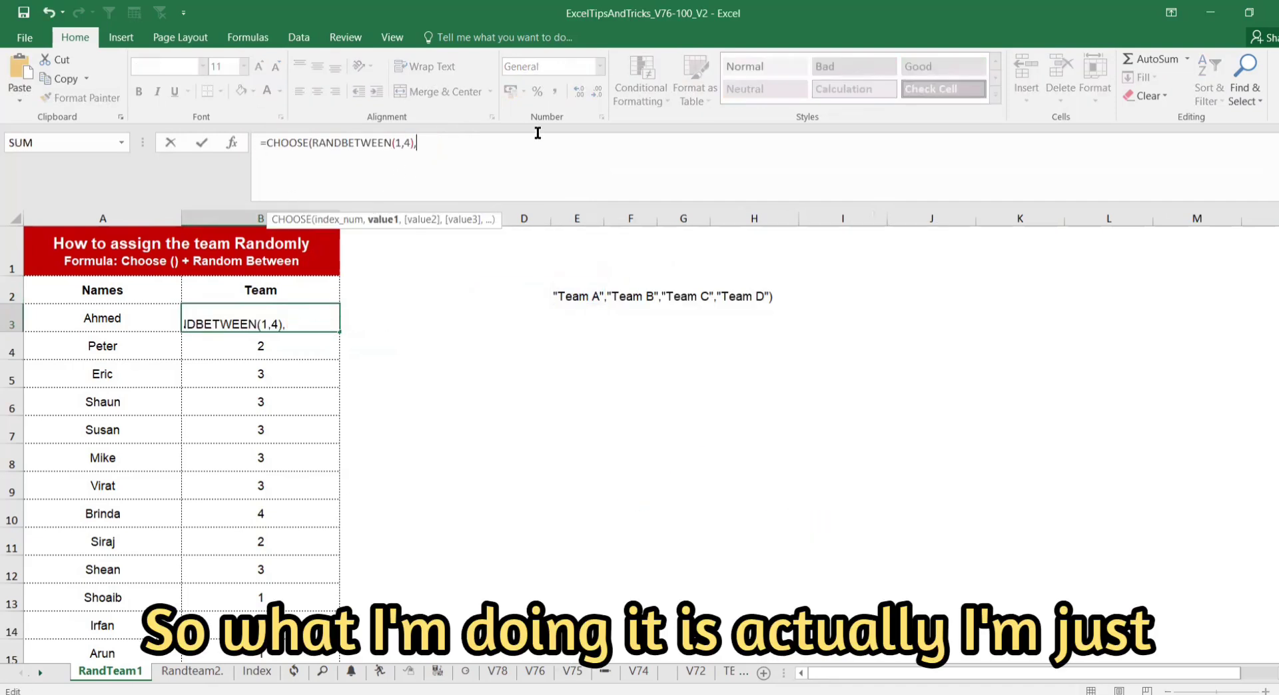
key("ctrl+v")
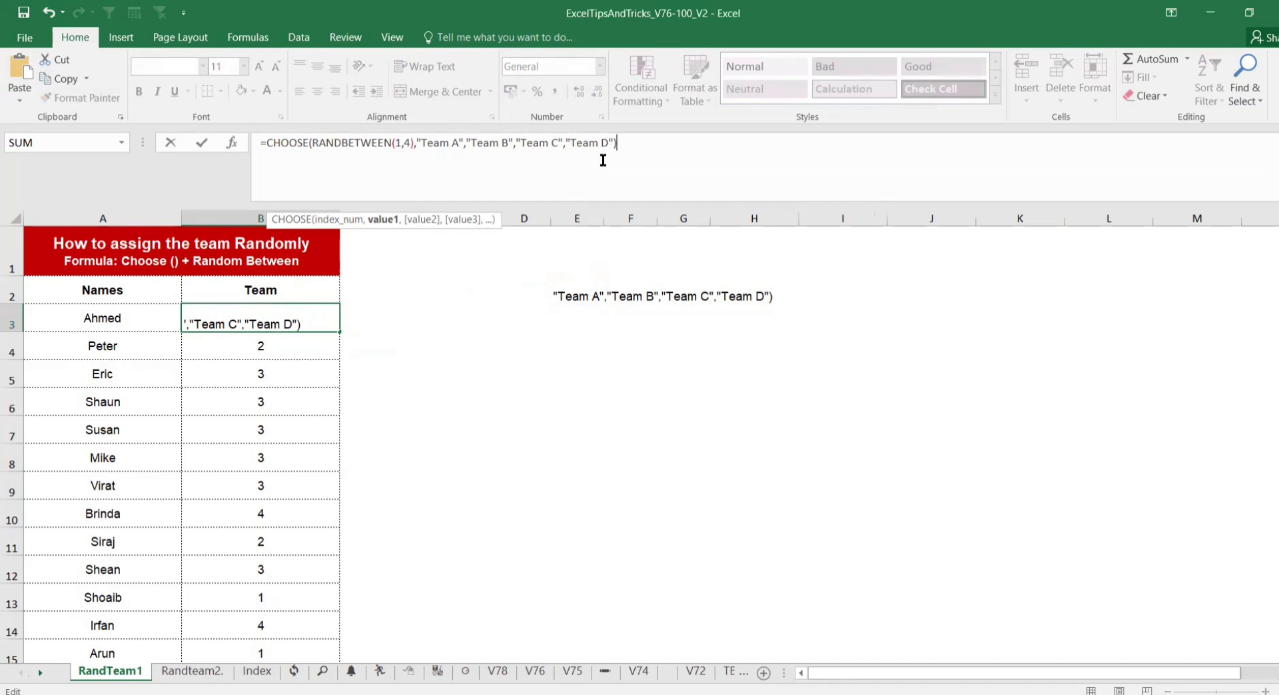
key("Return")
Step: Delete the helper text with the team list from cell E2
left_click(612, 290)
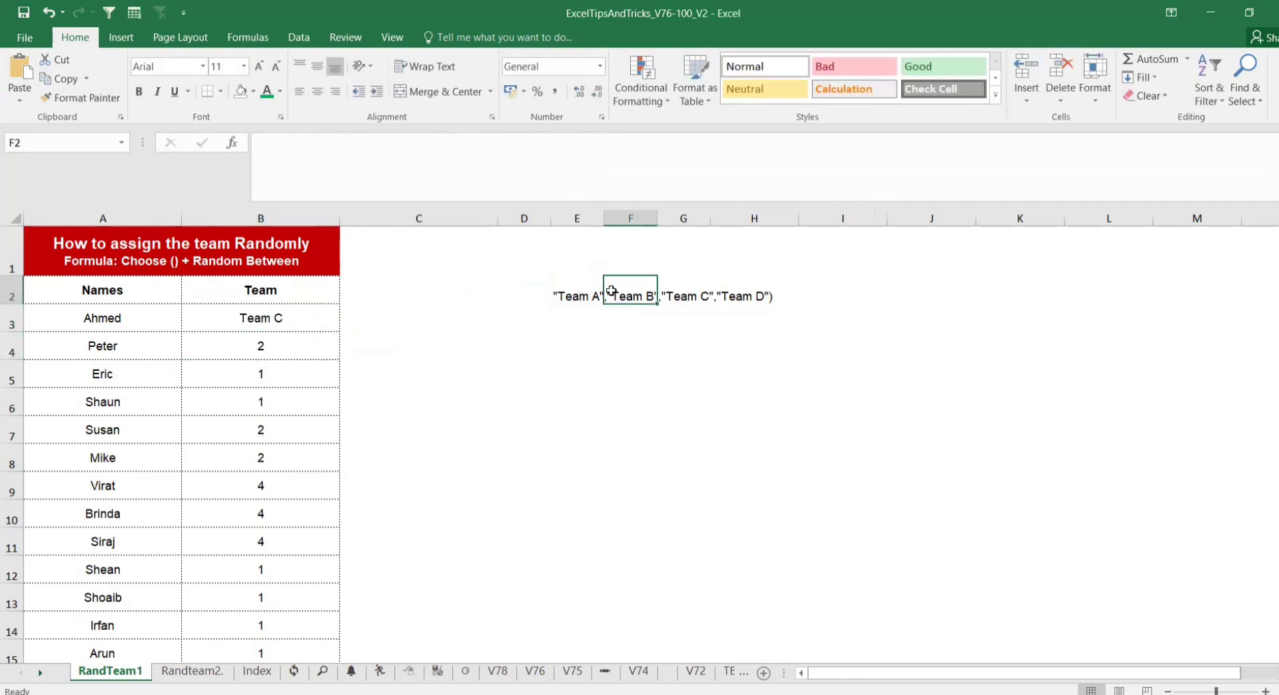
left_click(601, 290)
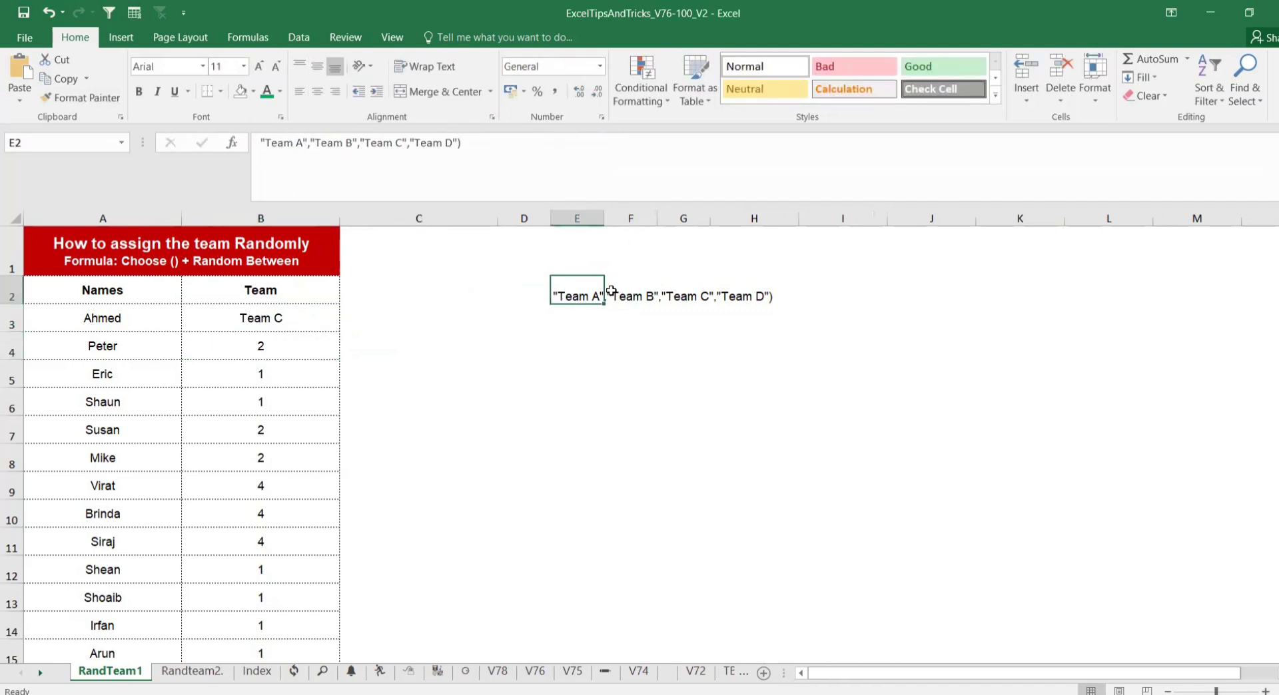
key("Delete")
Step: Fill the CHOOSE formula from B3 down the whole Team column
left_click(333, 320)
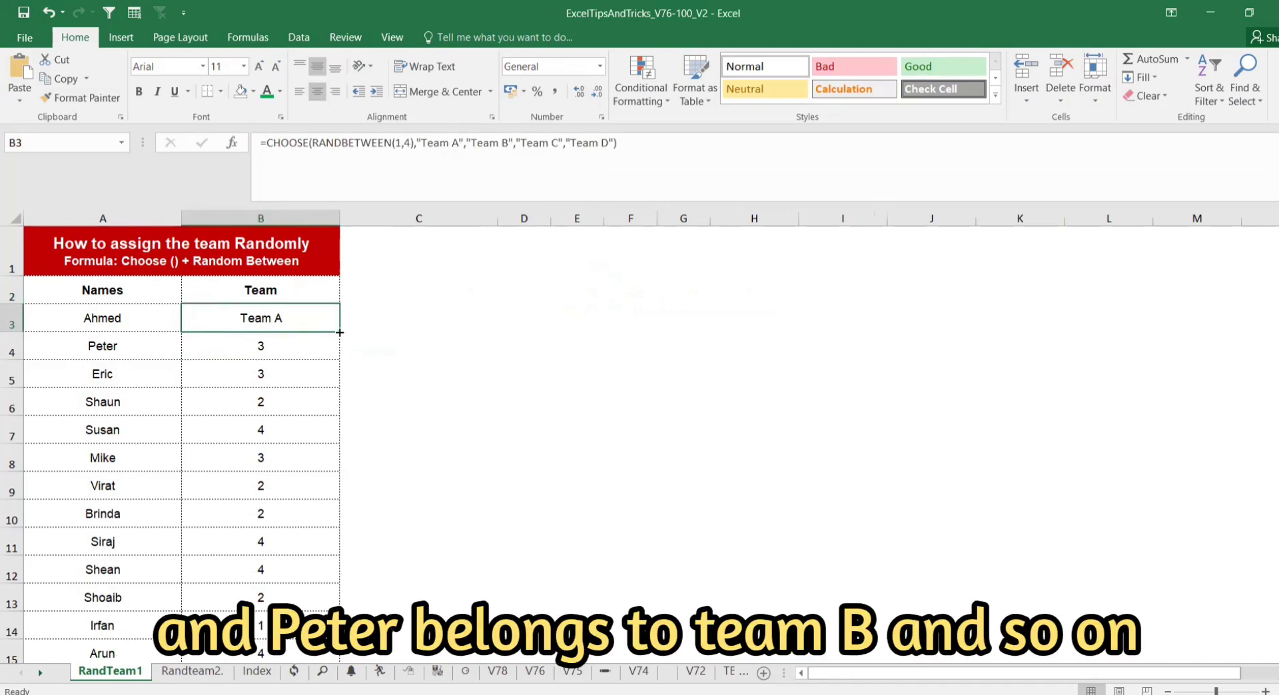
double_click(339, 333)
left_click(308, 351)
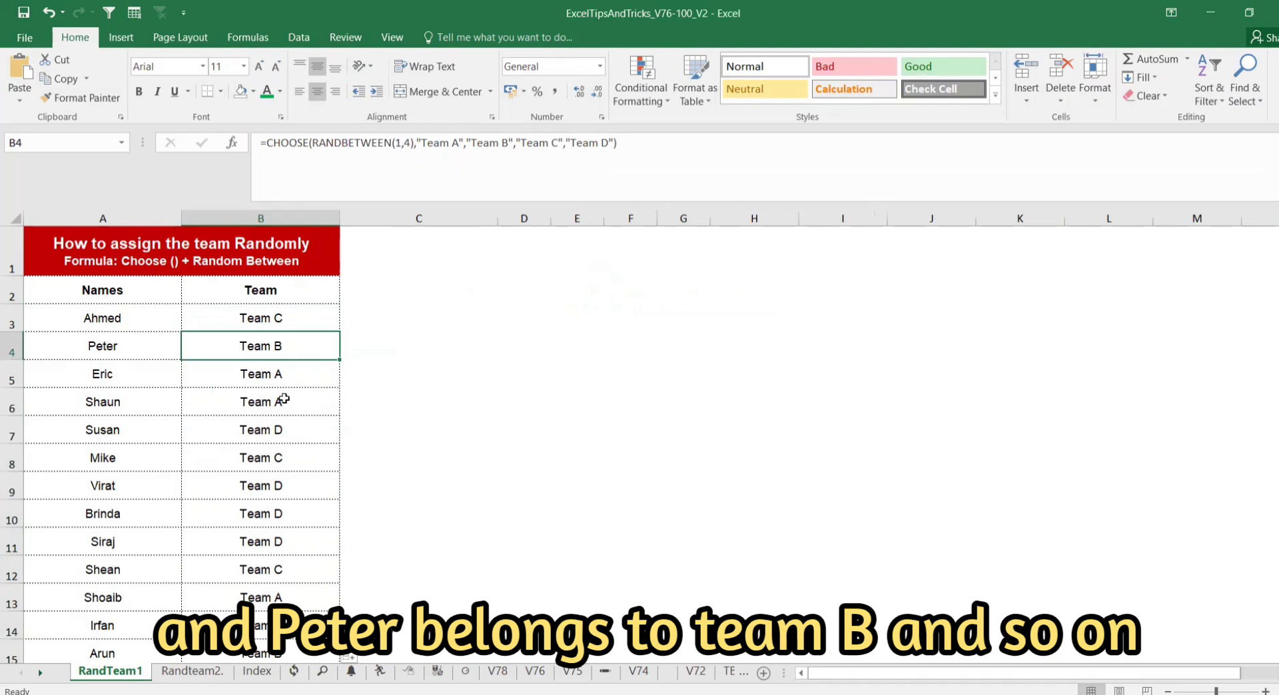
Step: Create a PivotTable from the Names and Team range A2:B26, placed on the existing worksheet at cell E2
left_click(136, 298)
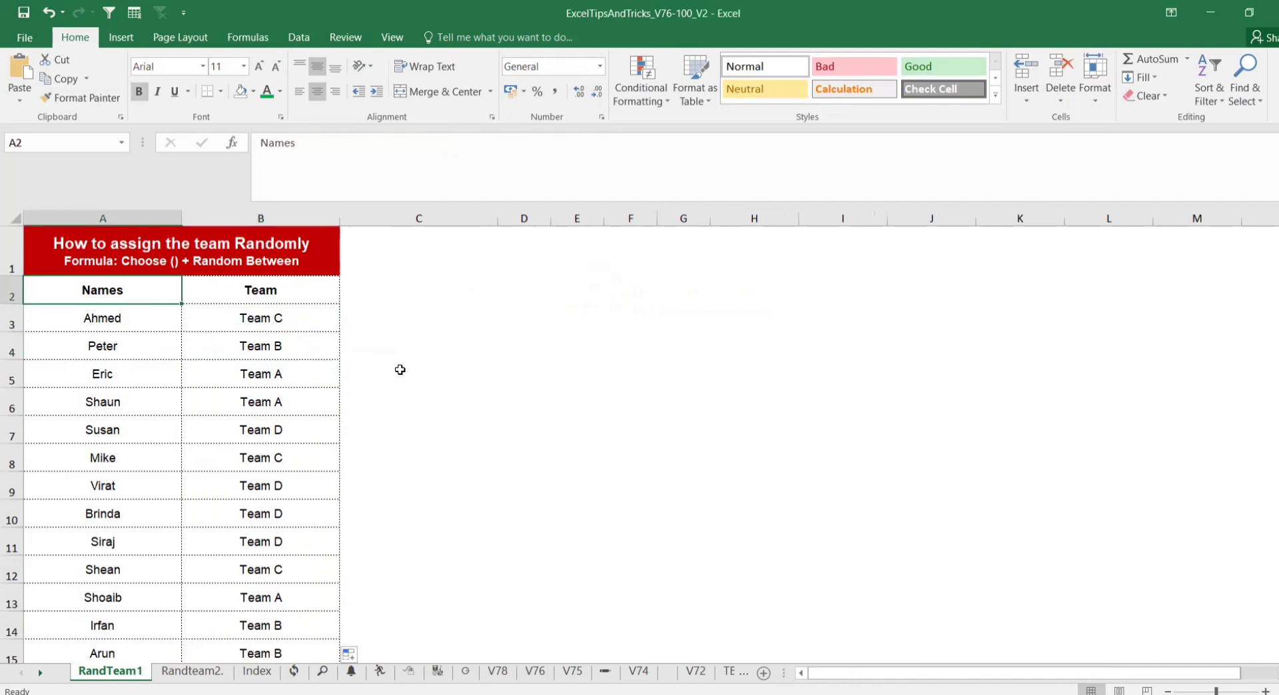
key("shift+Right")
key("ctrl+shift+Down")
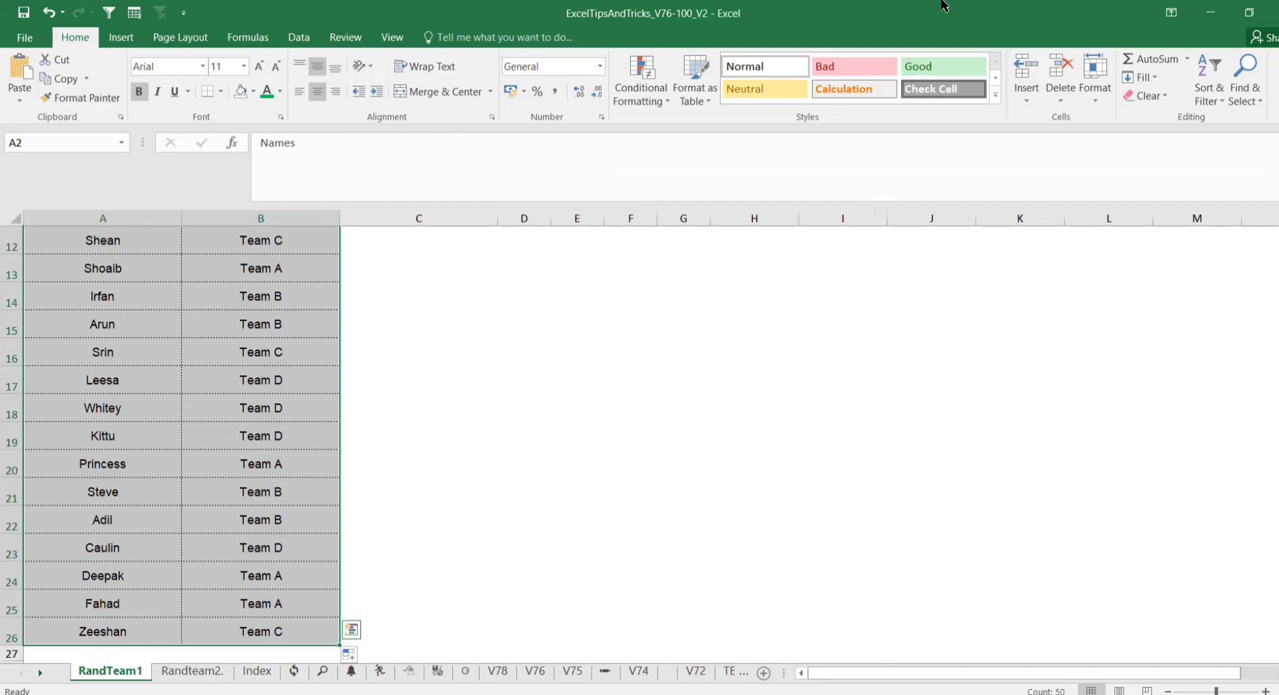
left_click(119, 37)
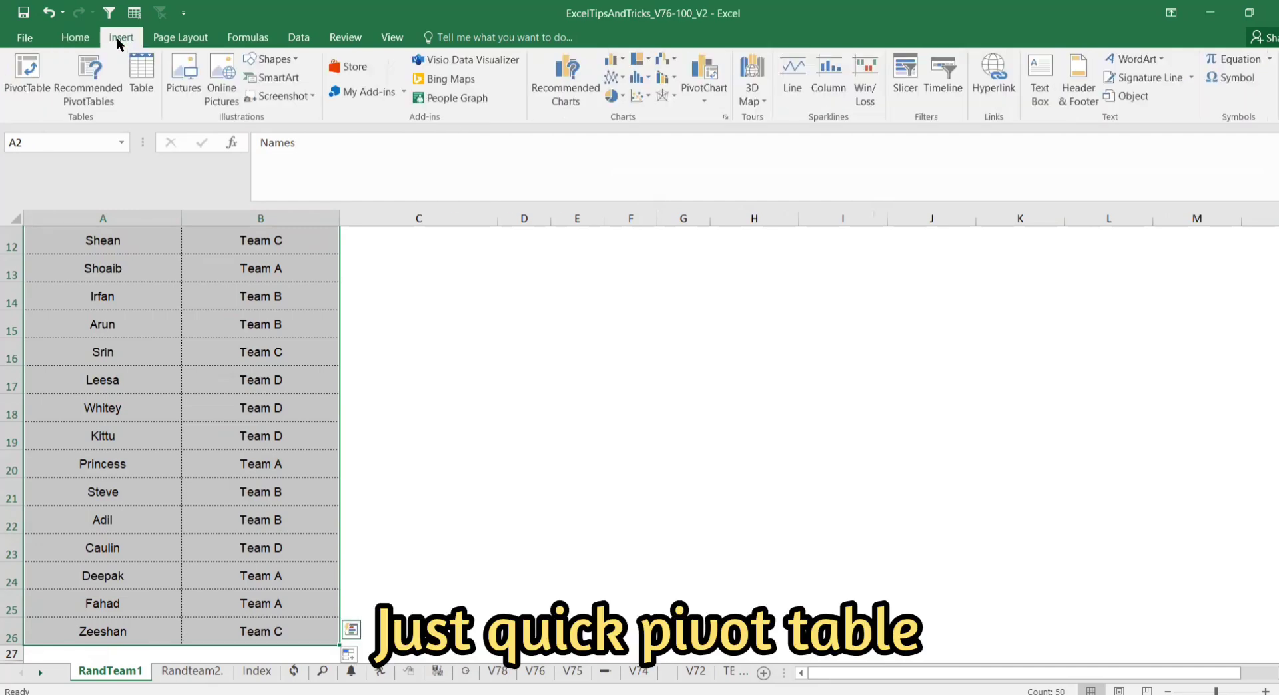
left_click(43, 92)
left_click(172, 431)
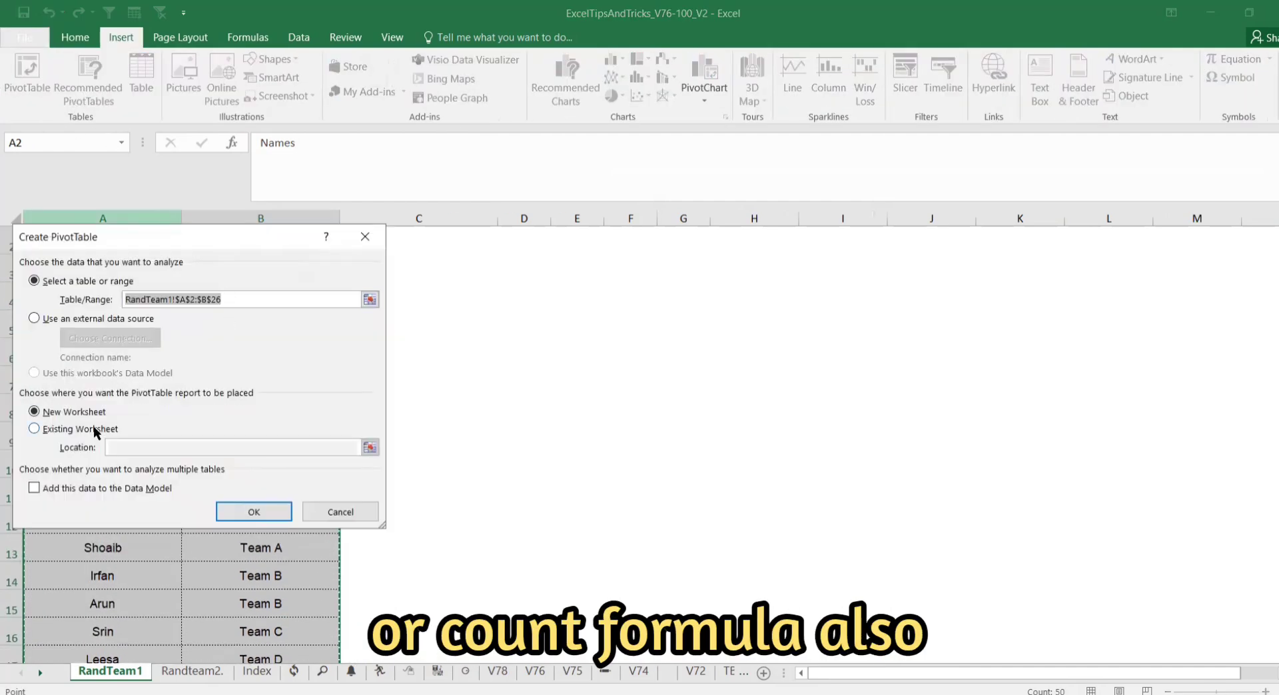
left_click(368, 447)
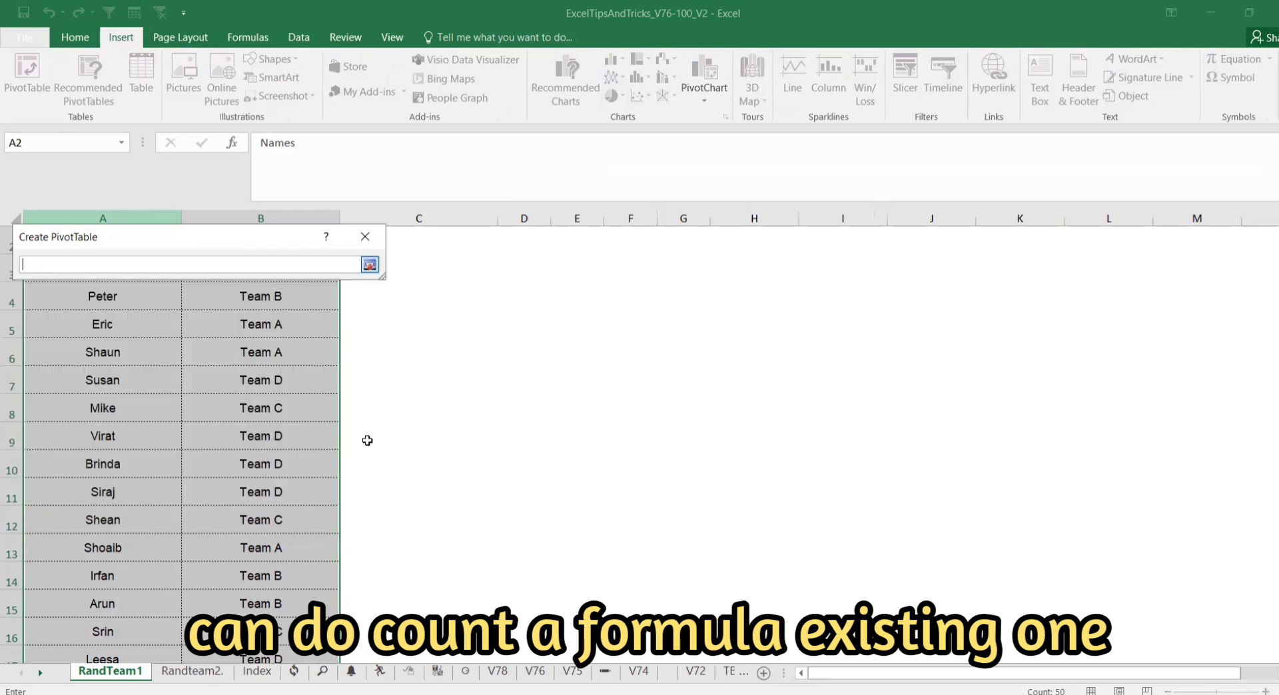
left_click(440, 286)
scroll(466, 278, "up", 1)
left_click(467, 278)
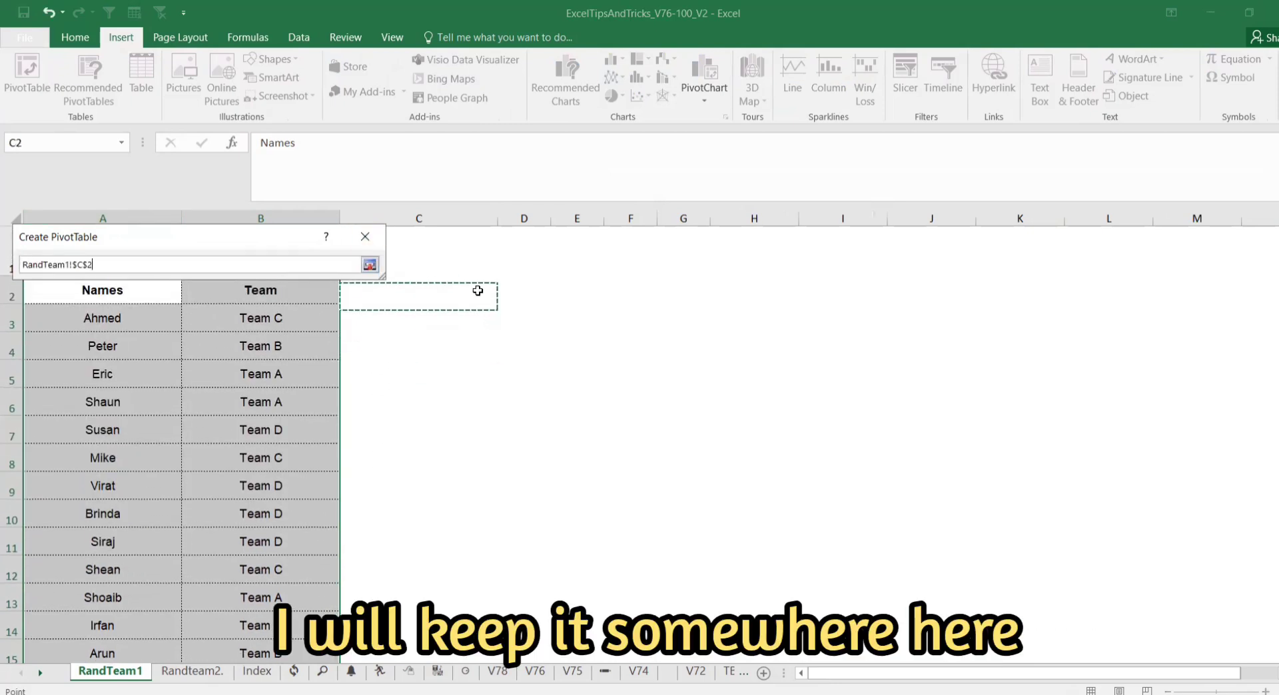
left_click(555, 279)
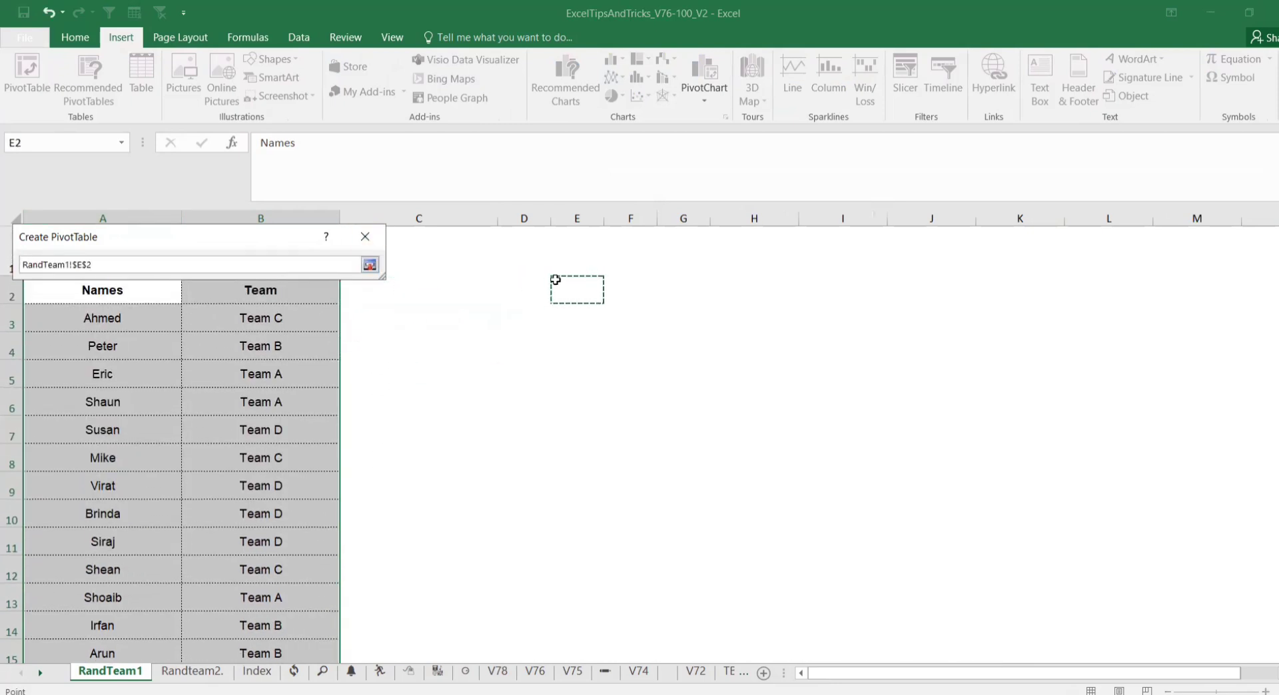
key("Return")
key("Return")
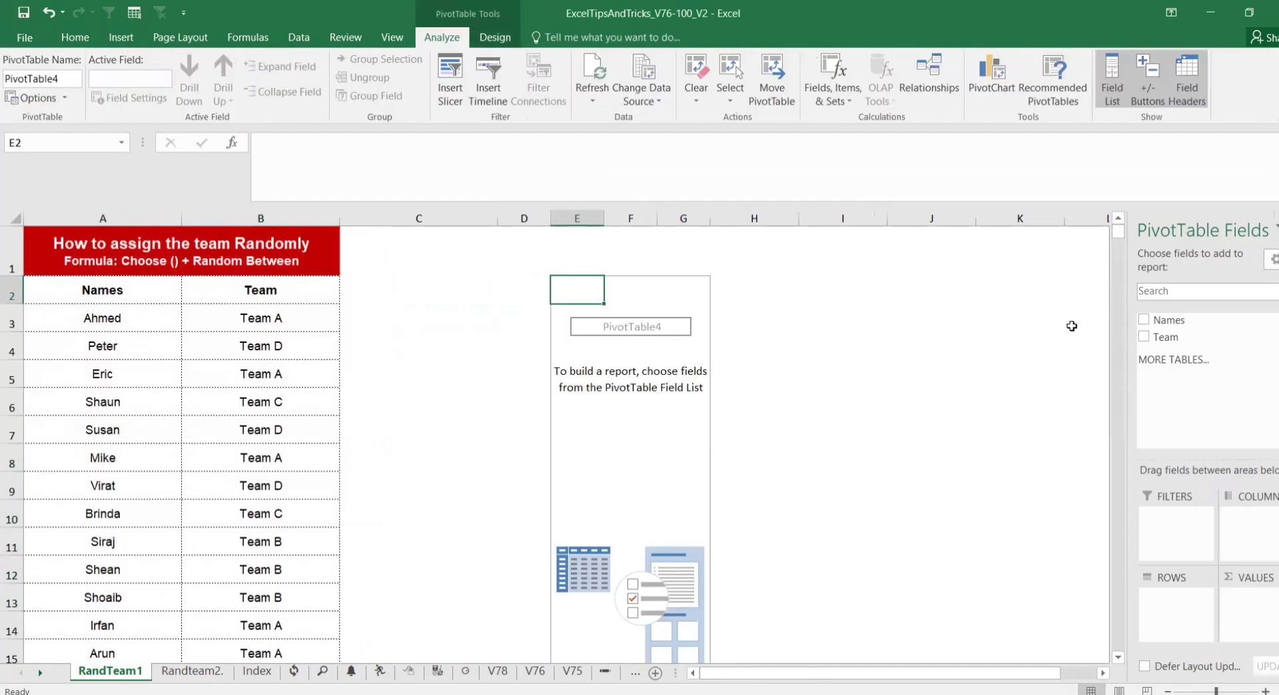
Step: Add the Team field to the PivotTable's rows and add it twice to the values as counts
left_click_drag(1192, 340, 1172, 598)
left_click_drag(1199, 343, 1239, 598)
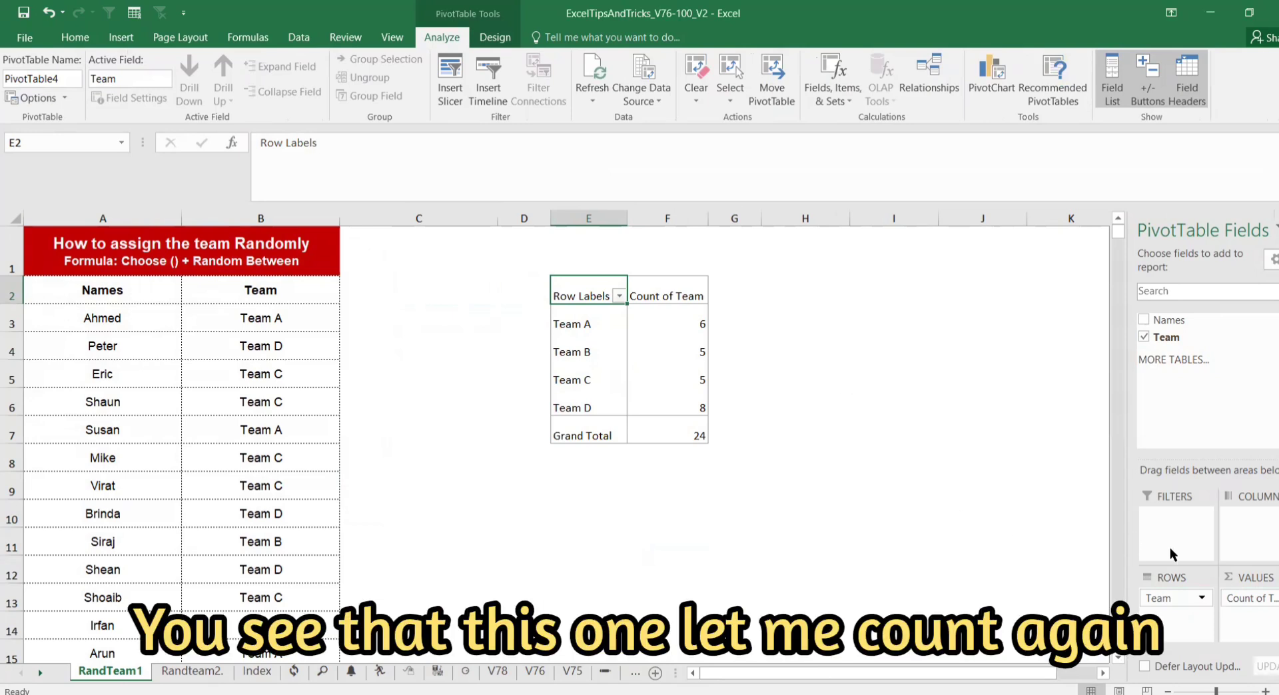
left_click_drag(1165, 337, 1255, 618)
Step: Show the second Team count in the PivotTable as % of Grand Total
left_click(1251, 617)
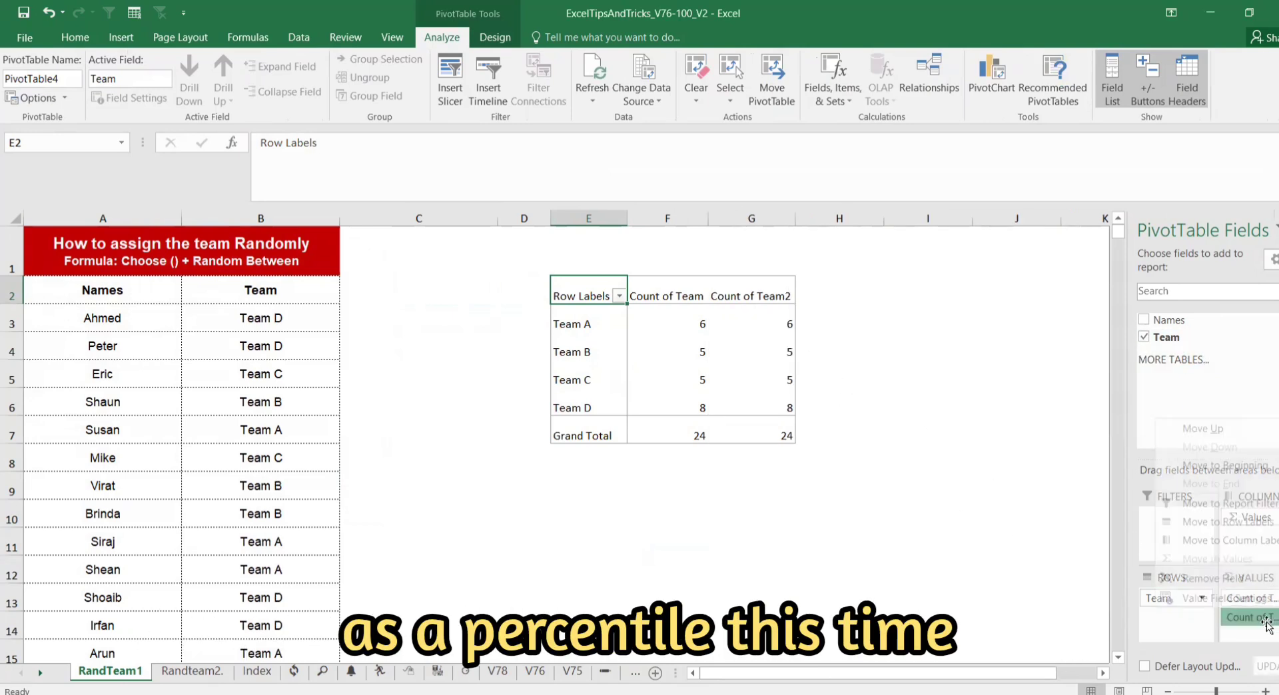
left_click(1229, 599)
left_click(200, 321)
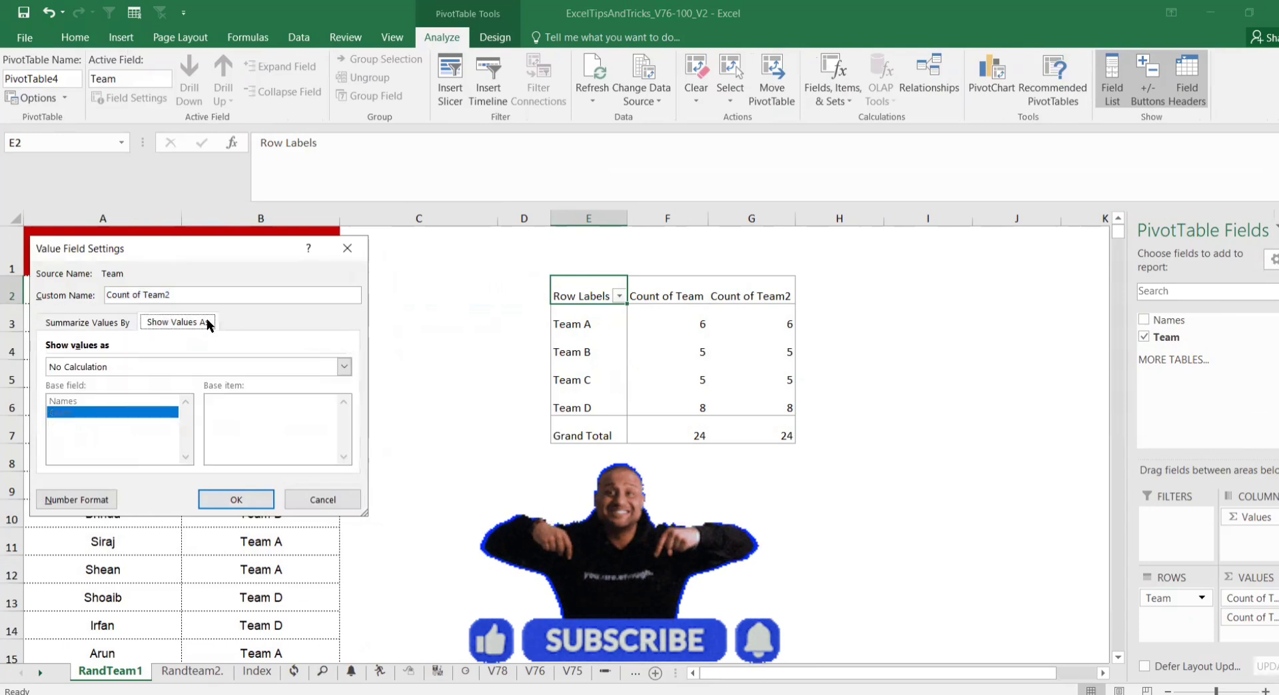
left_click(178, 363)
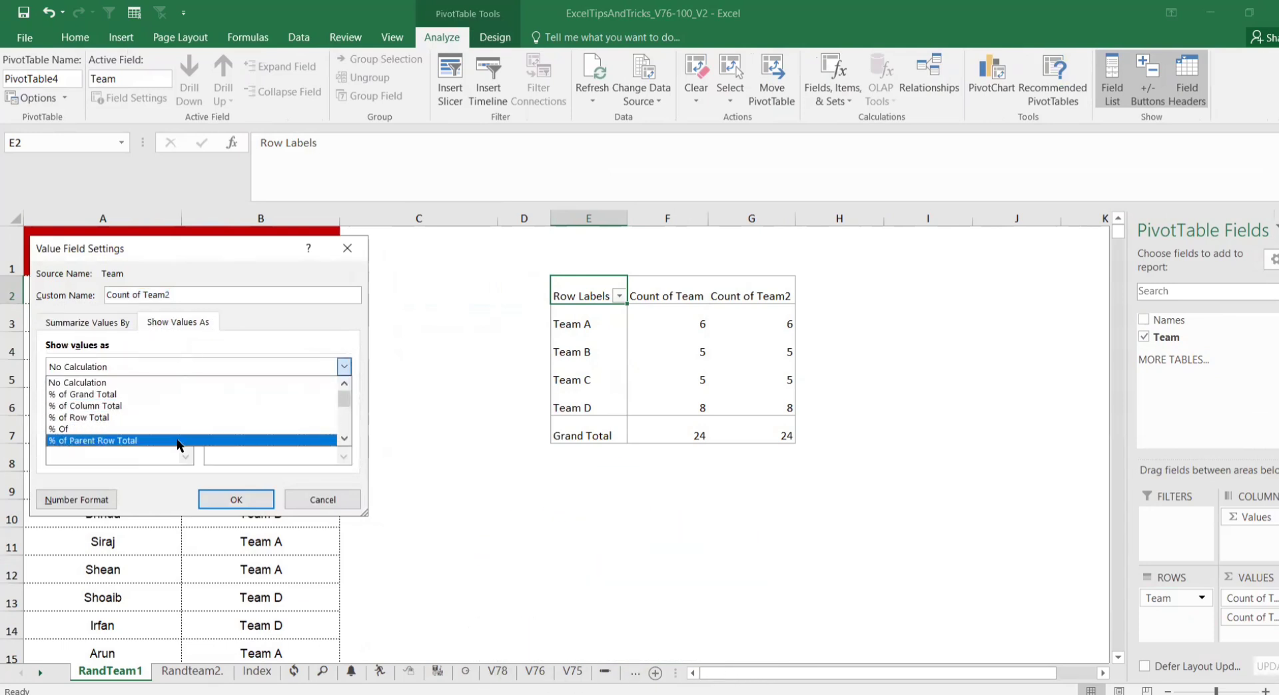
left_click(193, 394)
left_click(236, 500)
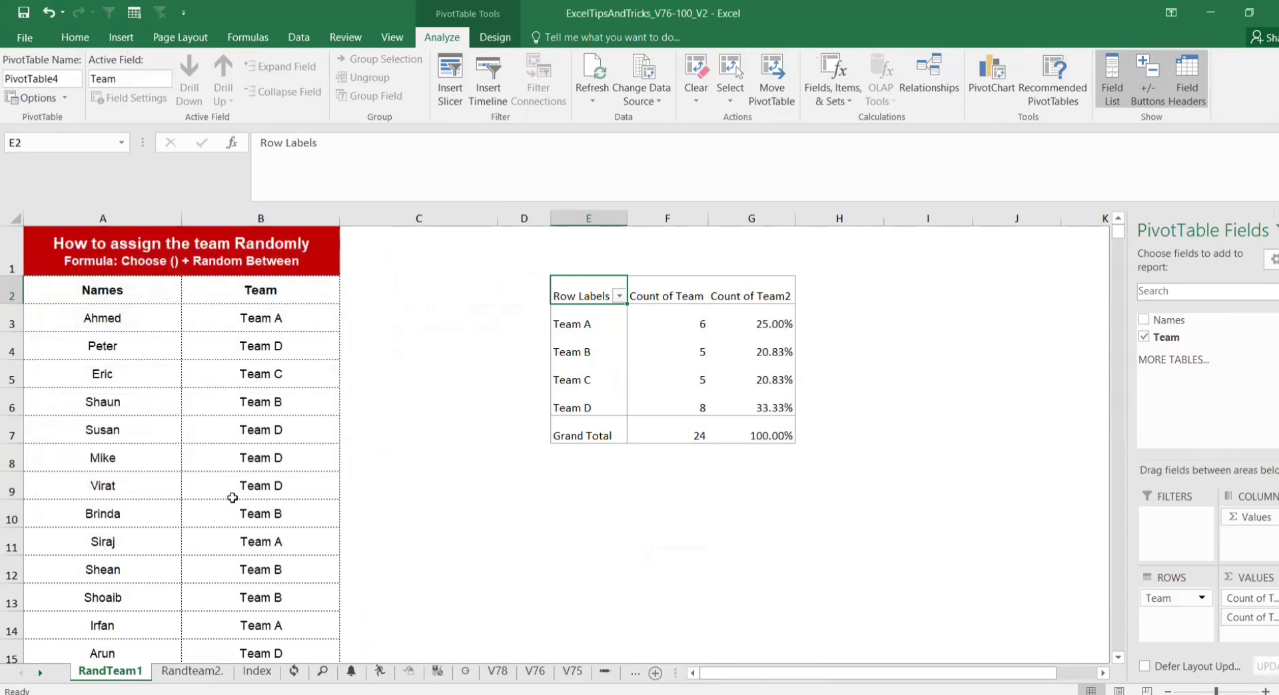
Step: Center the contents of the whole PivotTable, E2:G7, both horizontally and vertically
left_click_drag(769, 327, 781, 431)
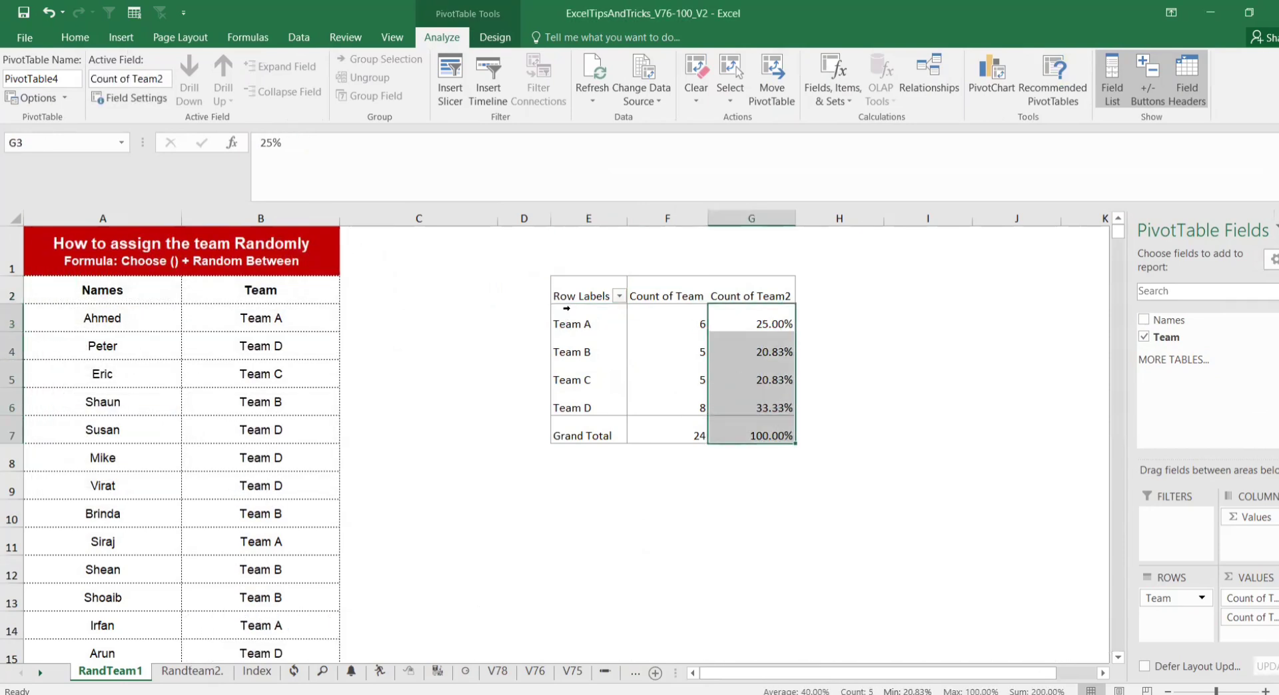
left_click_drag(570, 296, 785, 437)
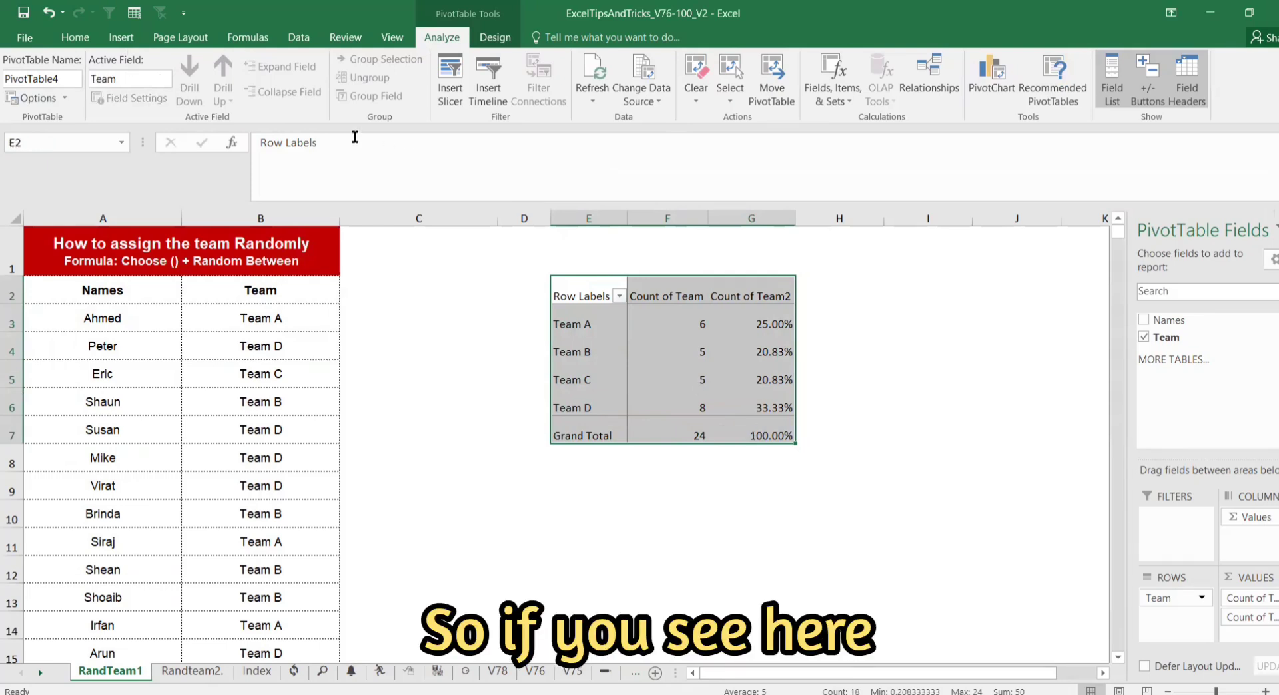
left_click(75, 37)
left_click(317, 91)
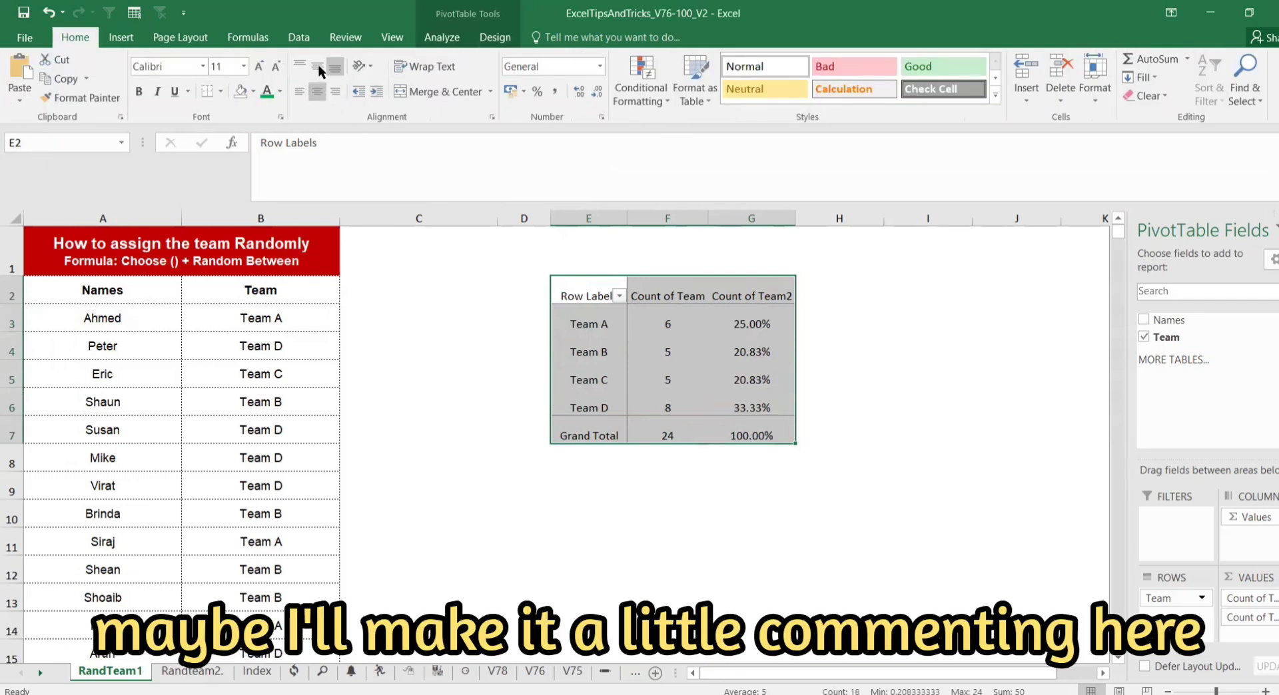
left_click(318, 66)
left_click(917, 314)
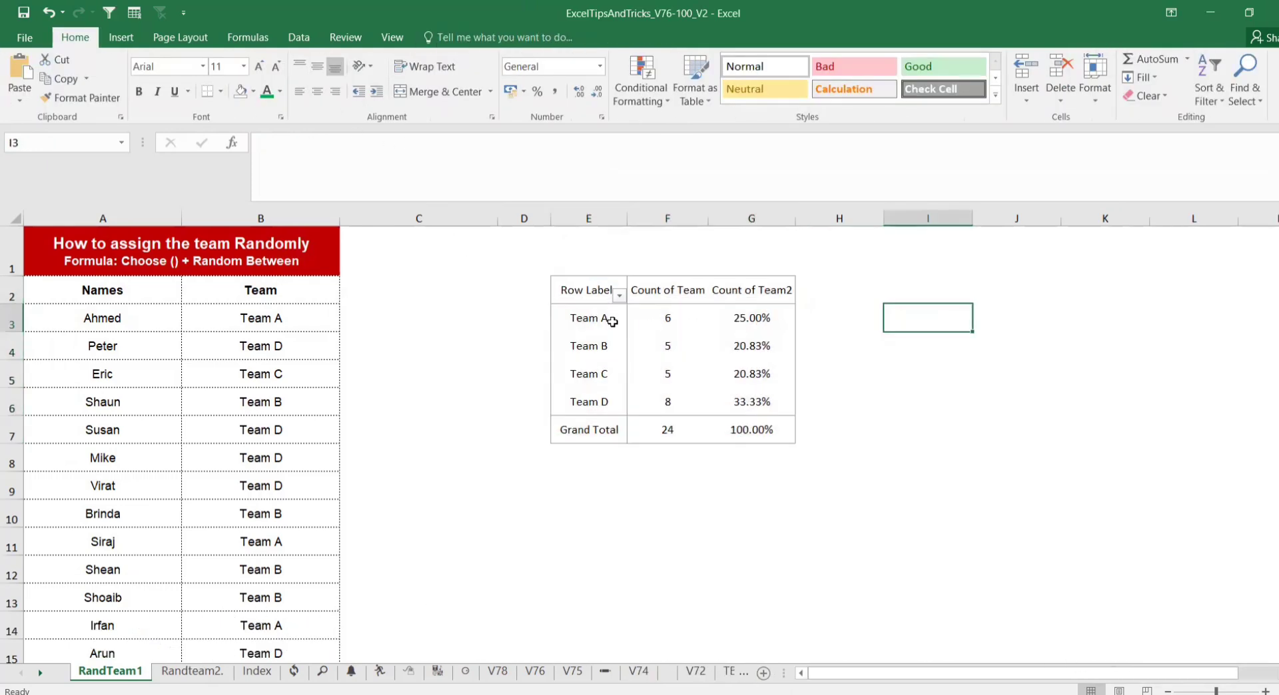
left_click(834, 370)
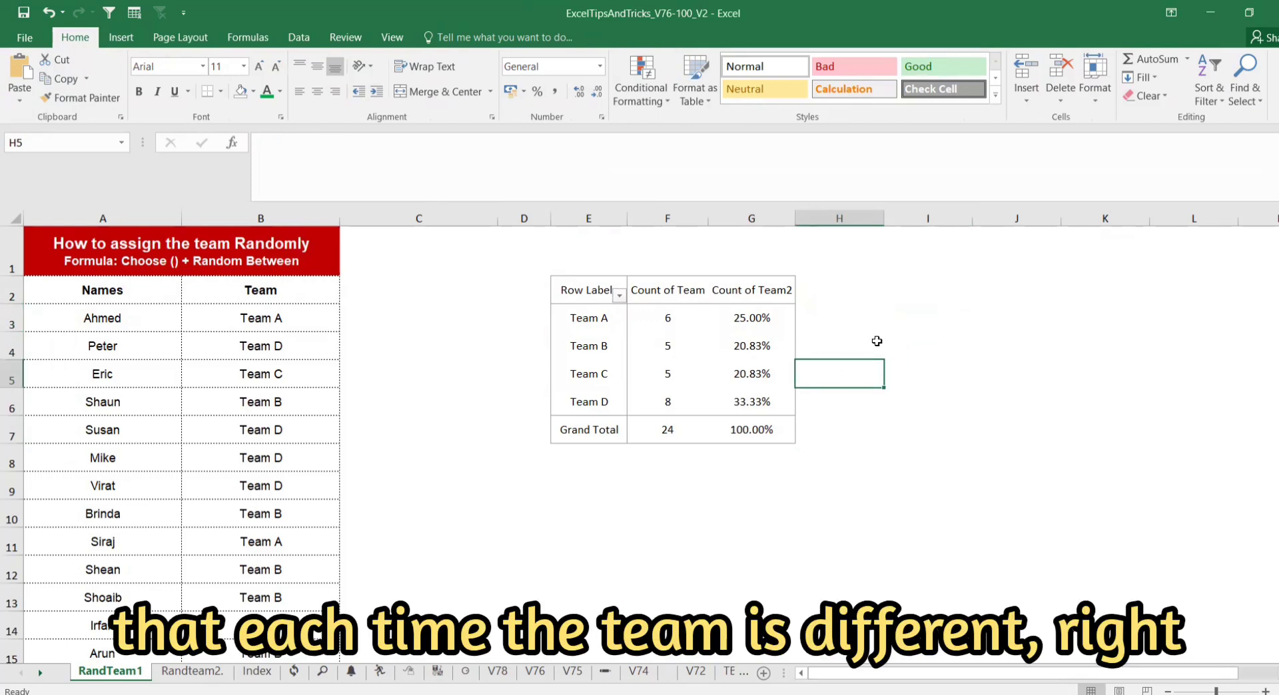
Step: Remove the two decimal places from the percentages in the Count of Team2 column, G3:G7
left_click_drag(751, 322, 752, 429)
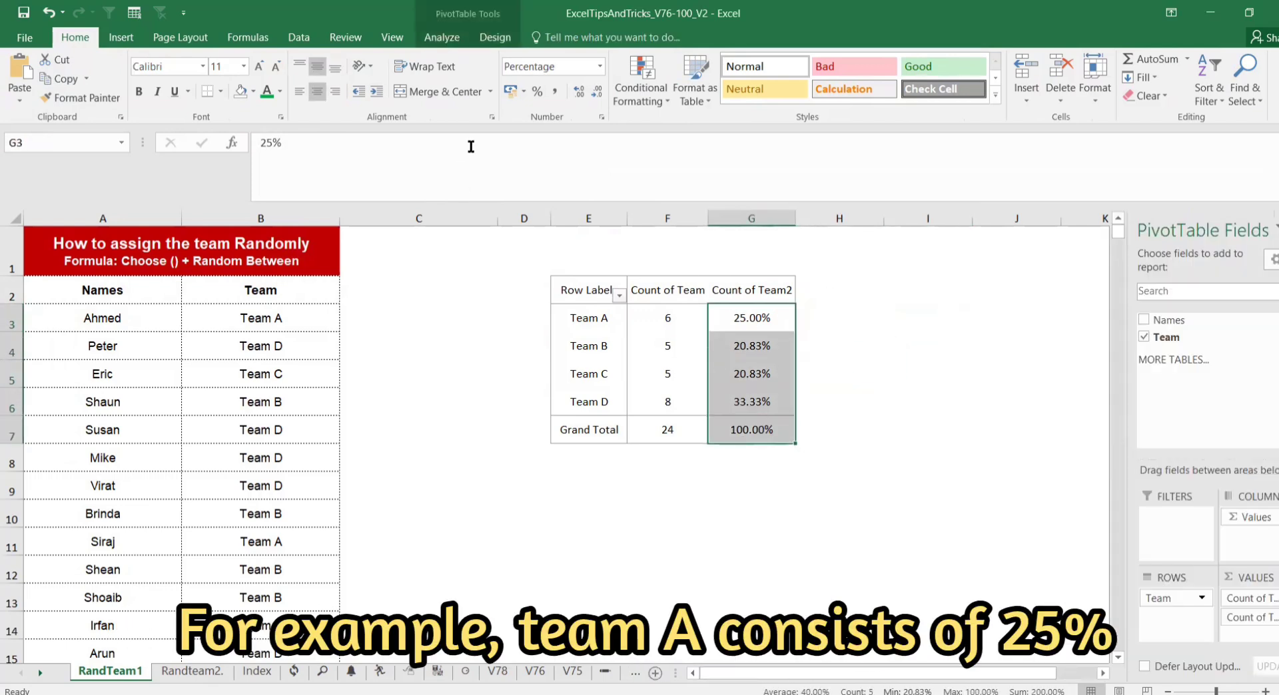
left_click(597, 91)
left_click(597, 92)
left_click(911, 345)
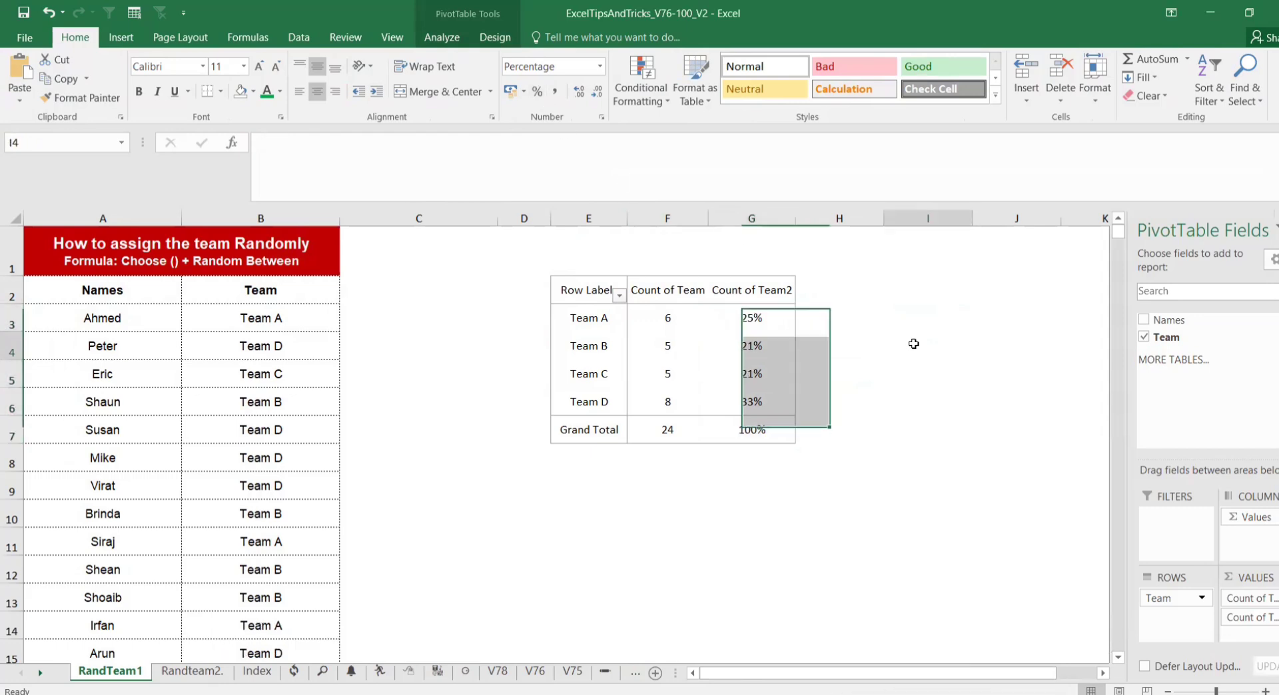
mouse_move(784, 349)
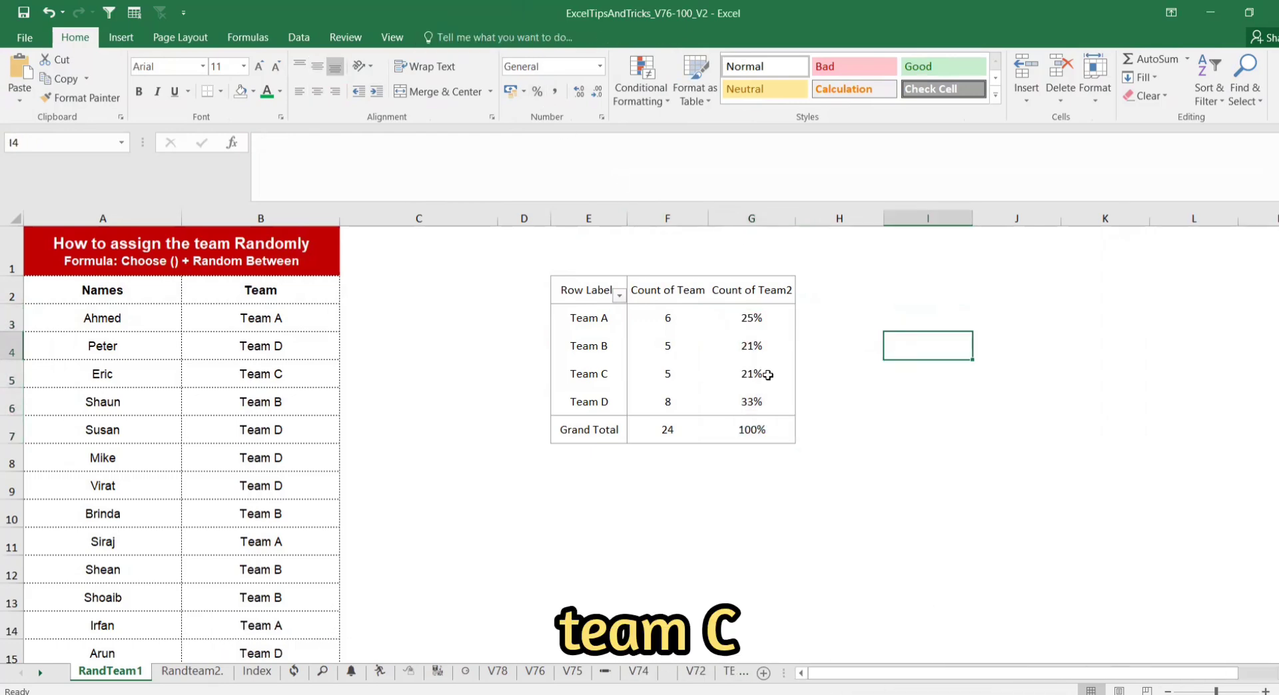
mouse_move(769, 404)
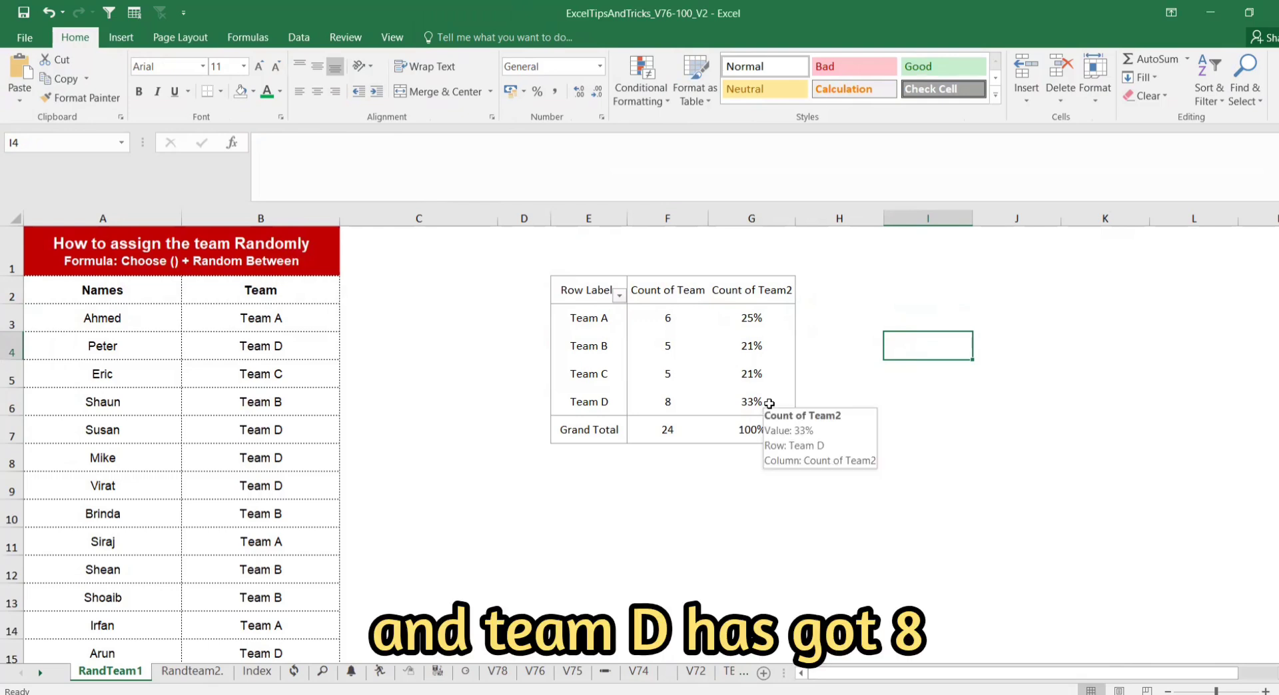
Step: Recalculate the sheet to reassign the teams randomly, and refresh the PivotTable
left_click(462, 342)
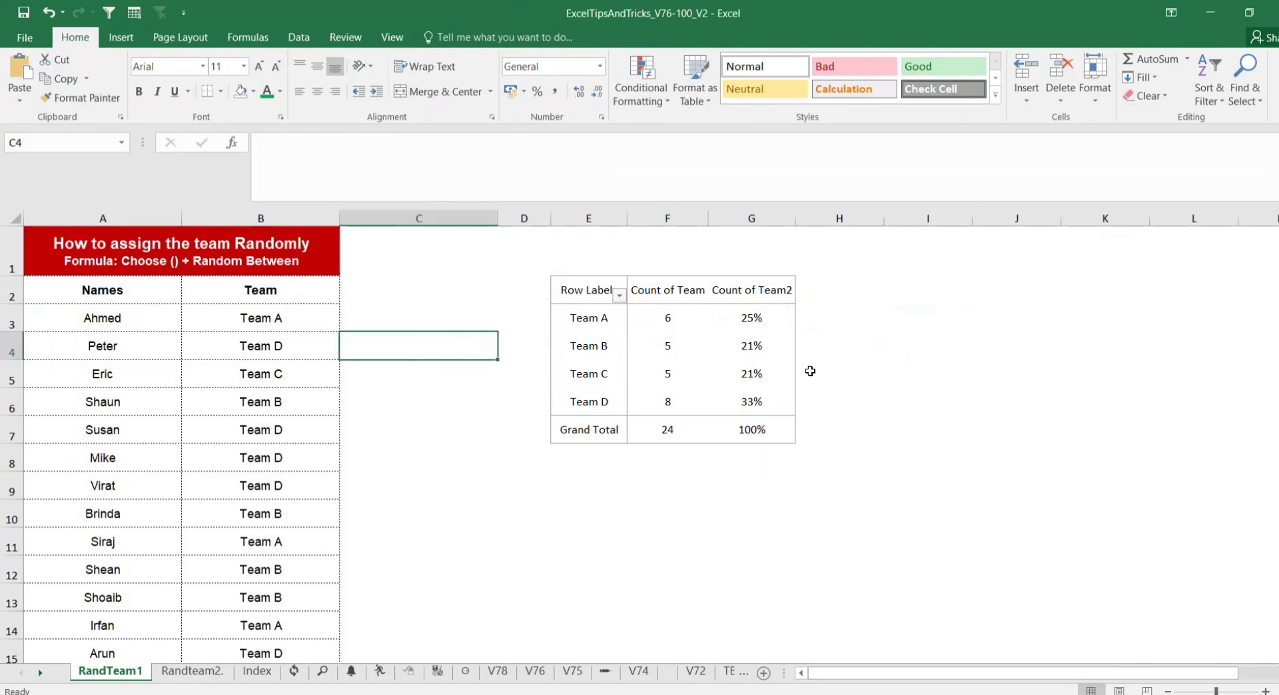
key("F9")
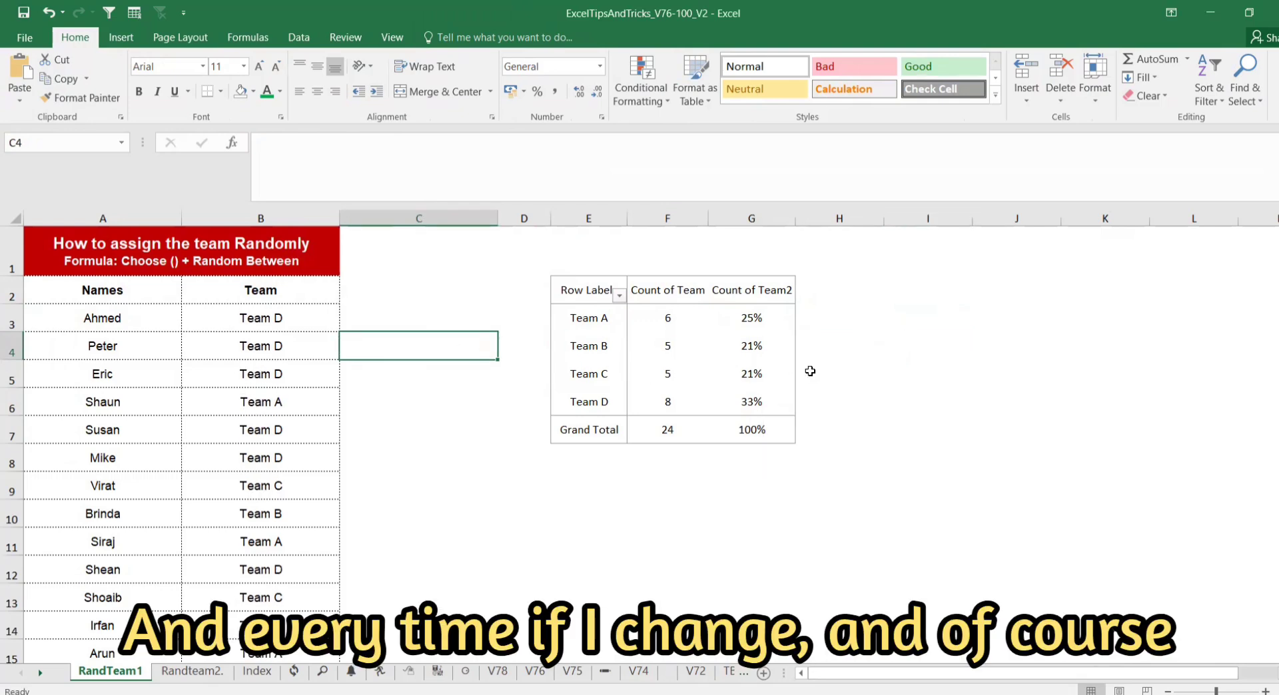
left_click(747, 348)
right_click(748, 347)
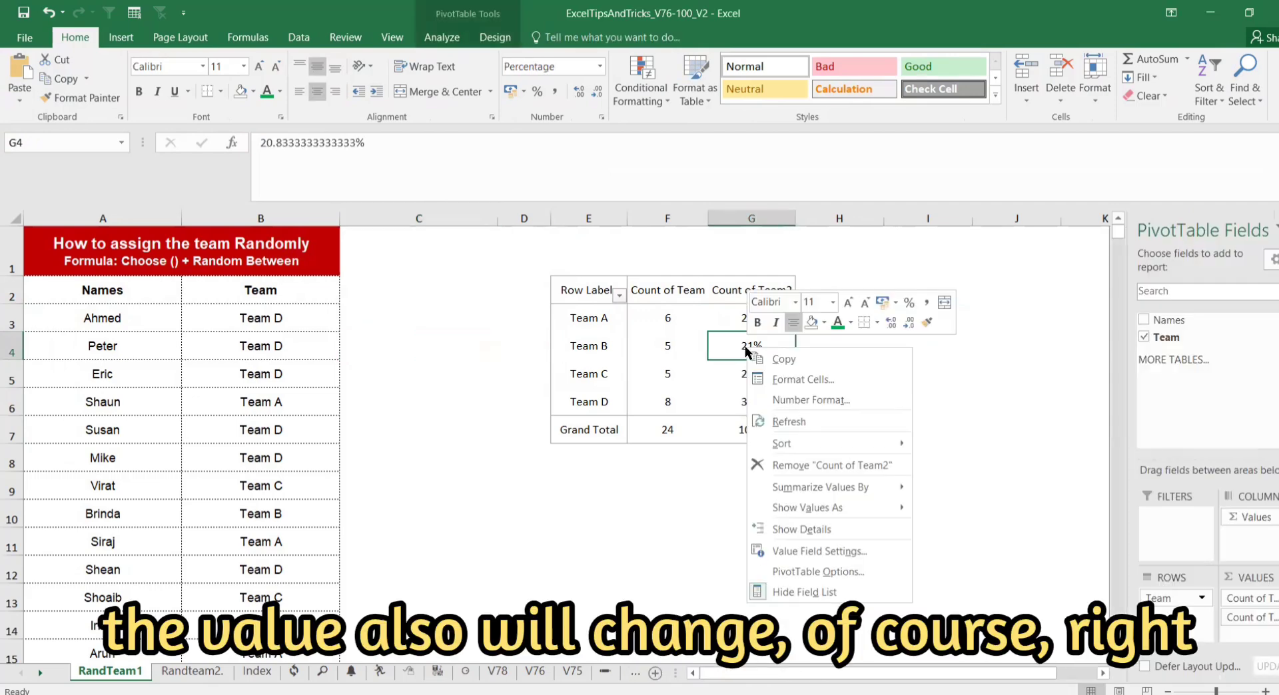
left_click(789, 422)
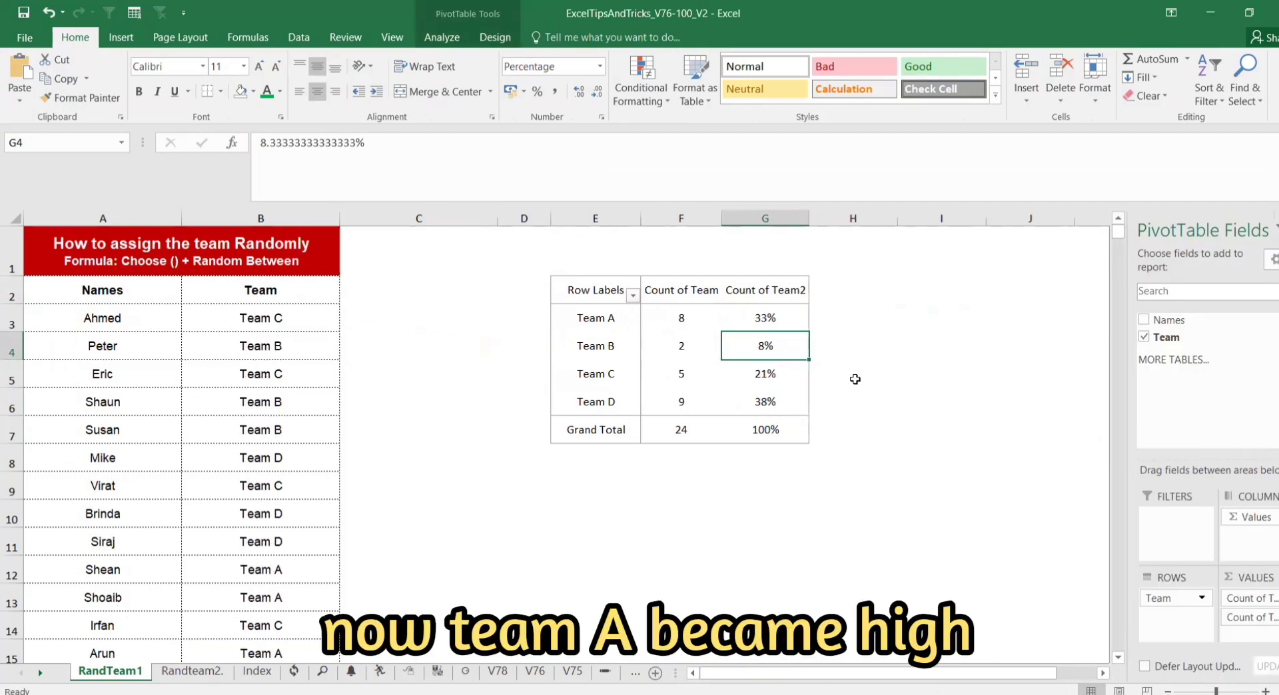
Step: Reshuffle the random teams three more times and refresh the PivotTable with the new assignments
left_click(465, 382)
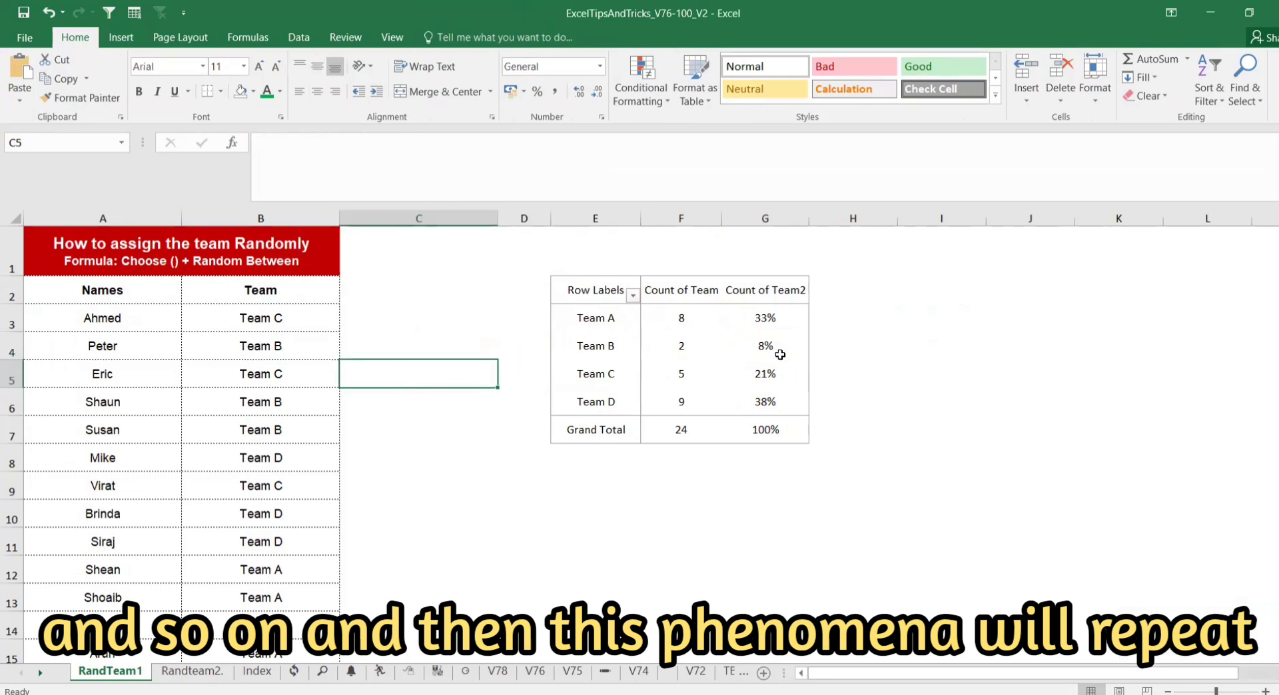
key("F9")
key("F9")
key("F9")
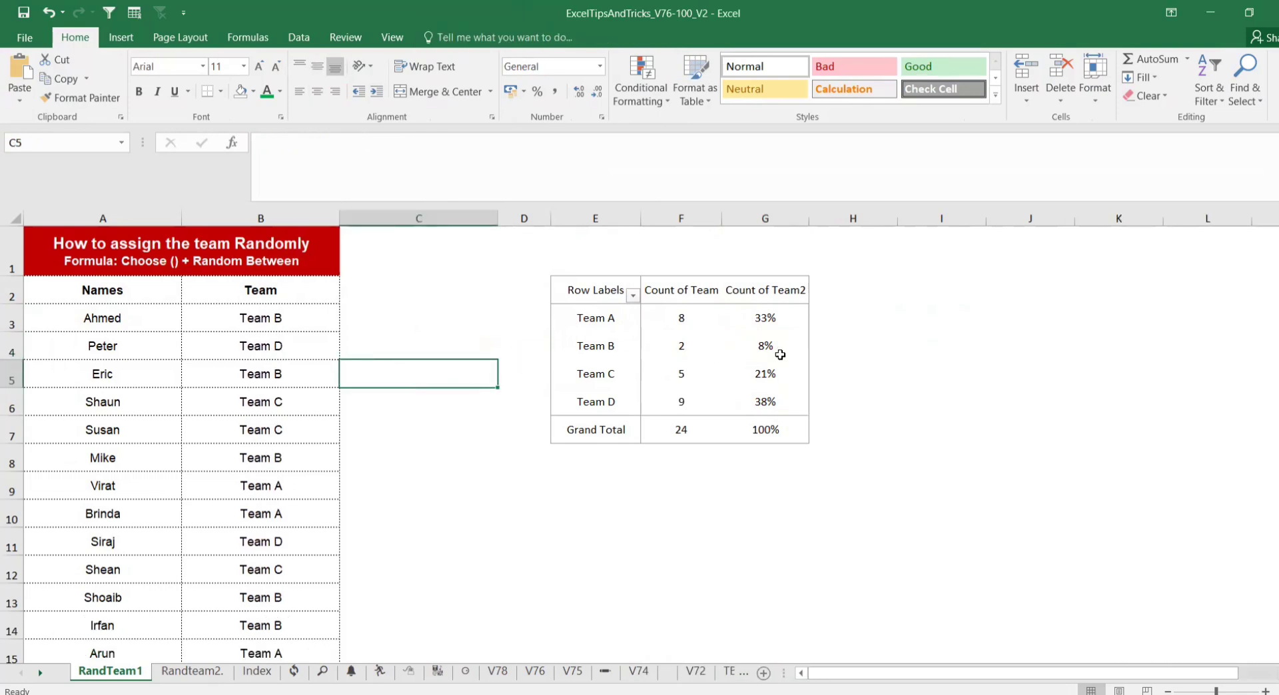
left_click(766, 323)
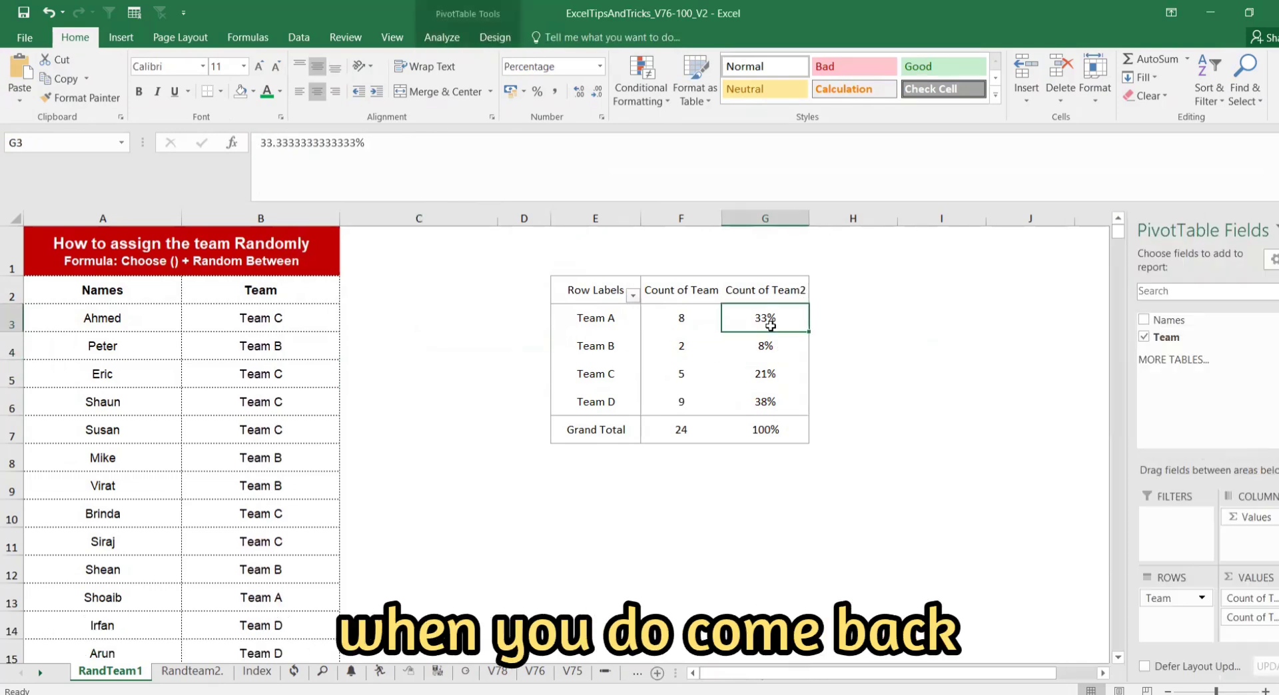
right_click(776, 326)
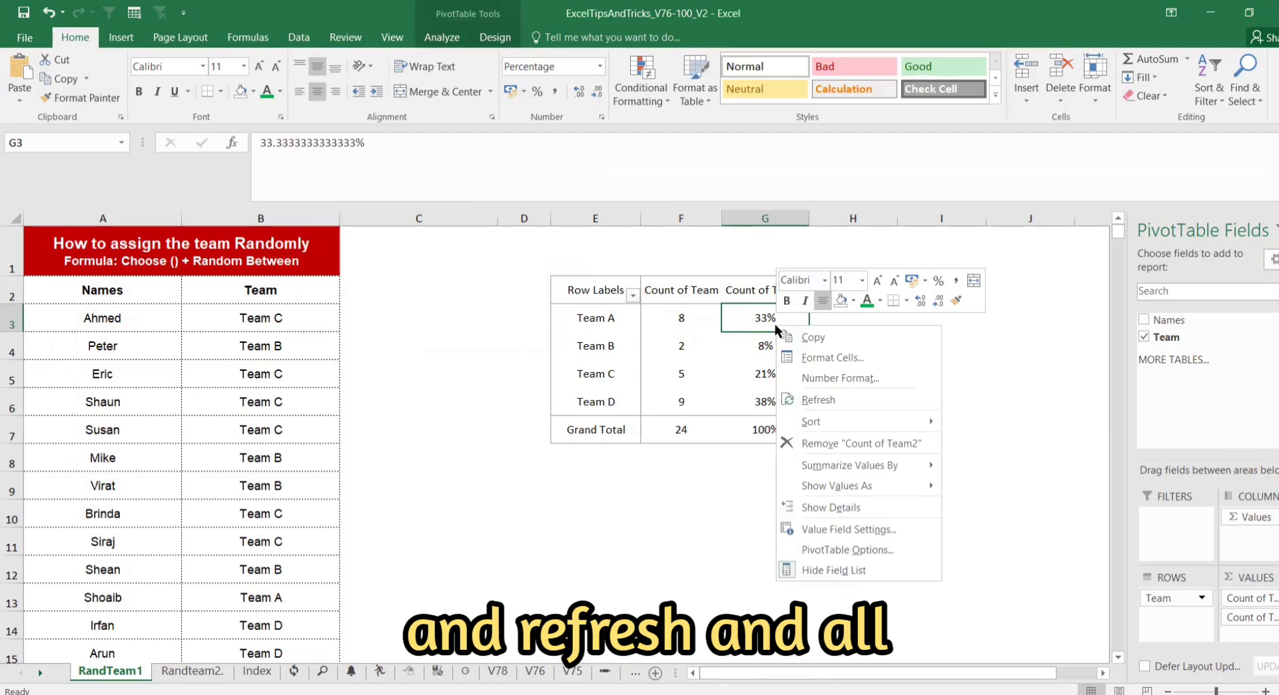
left_click(818, 402)
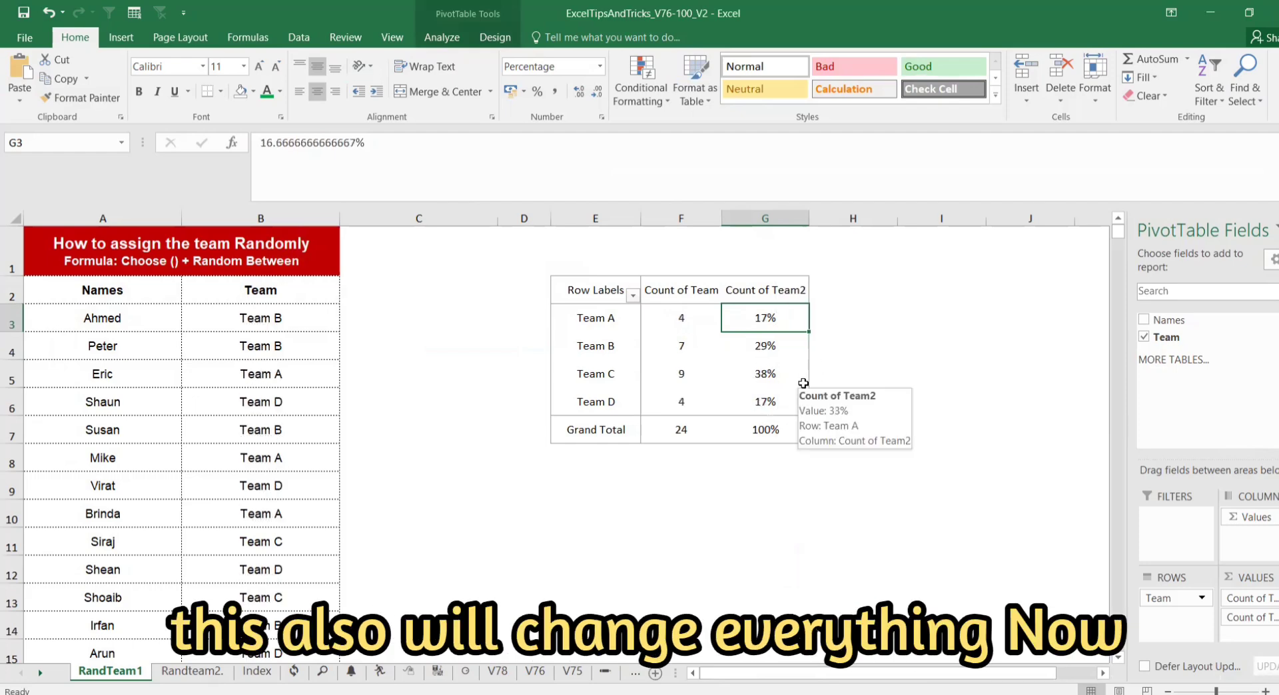
Step: Enter 25% in H3 beside the Team A row and copy it down through H6 for the other teams
left_click(823, 325)
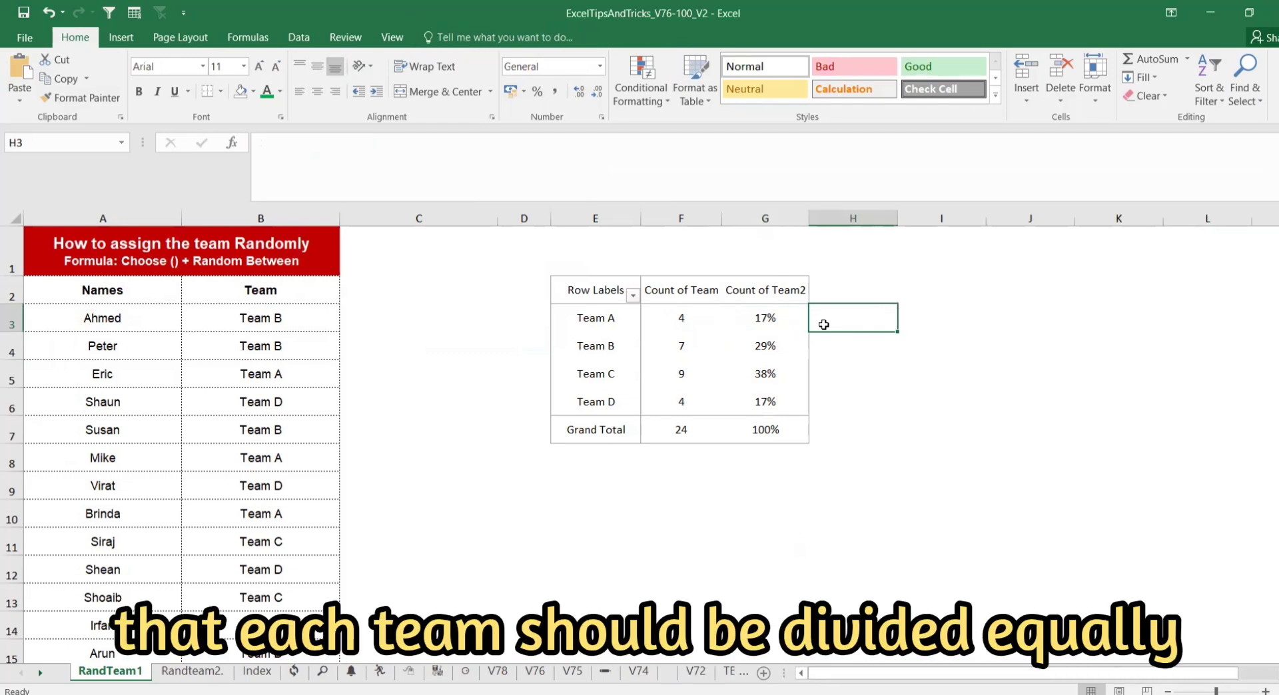
type("25")
key("Return")
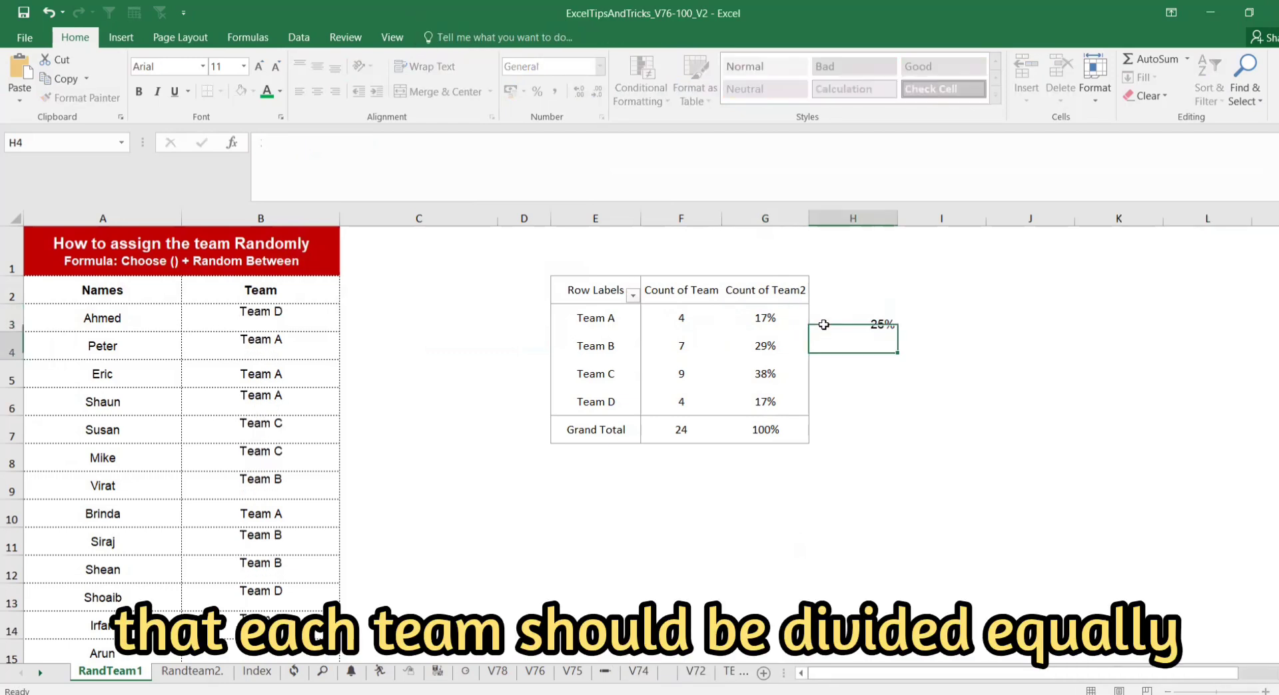
left_click(823, 324)
key("ctrl+c")
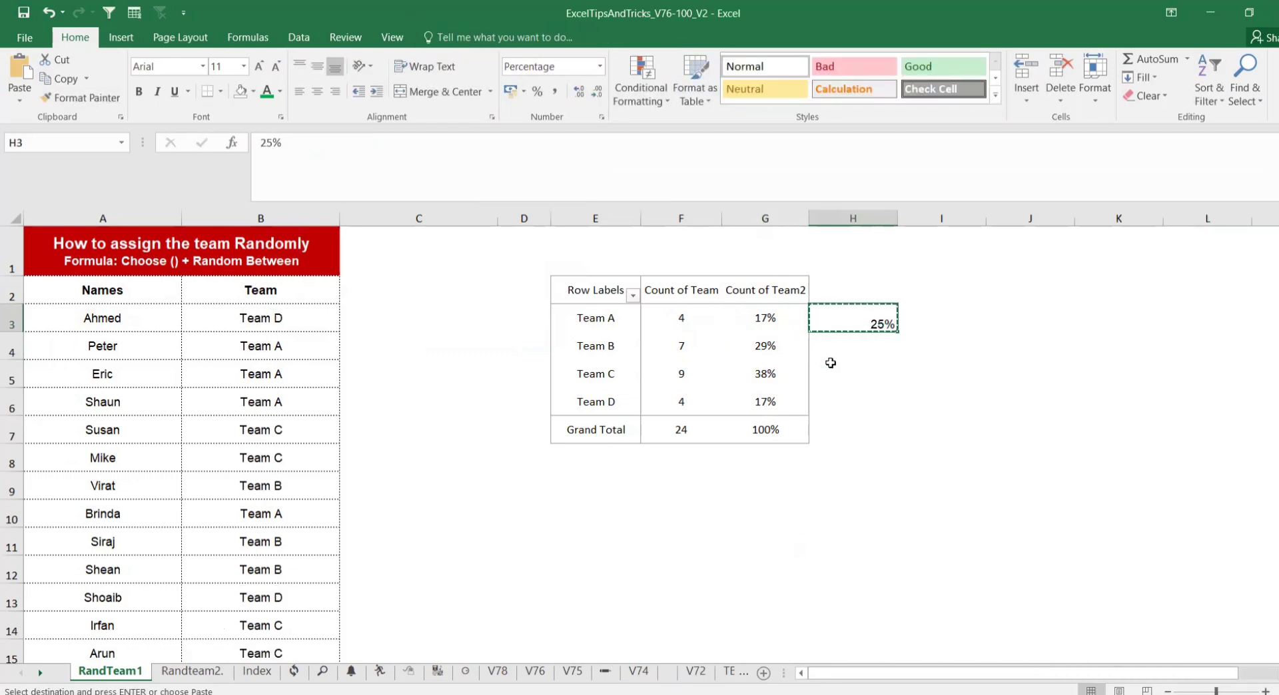
left_click_drag(825, 324, 833, 405)
key("ctrl+v")
key("Escape")
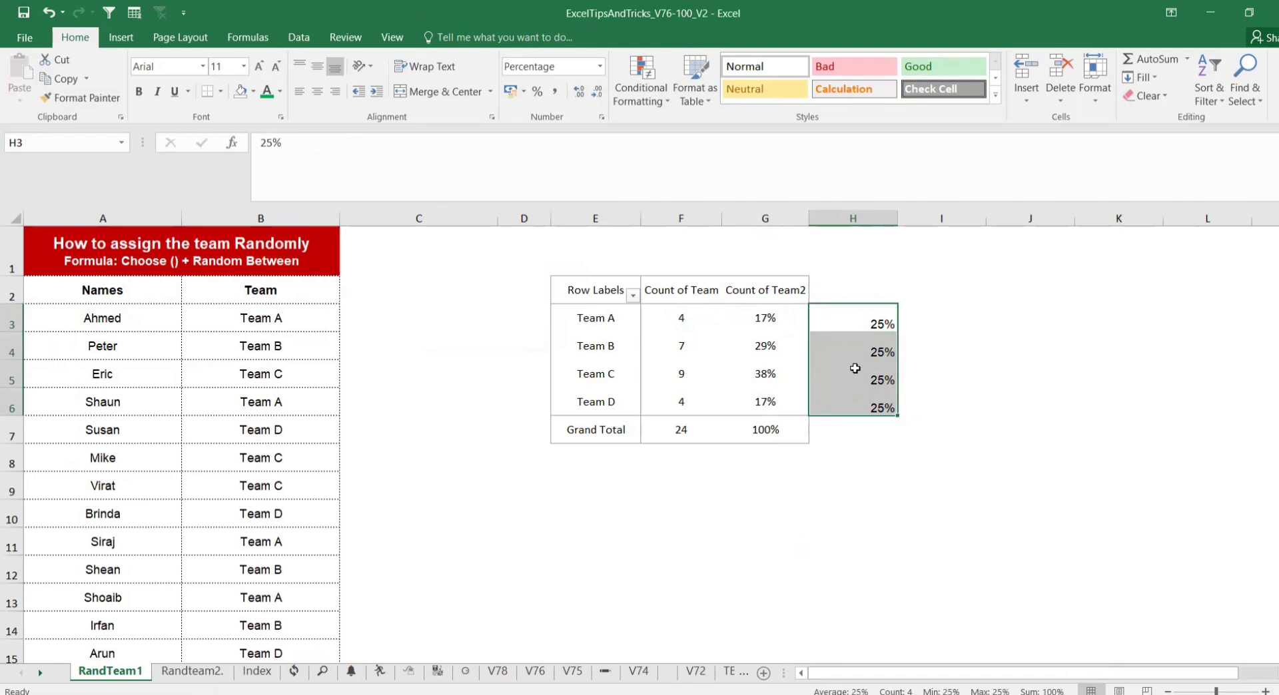
Step: Enter the formula =24/4 in I3, beside the 25% share in the Team A row
left_click(931, 317)
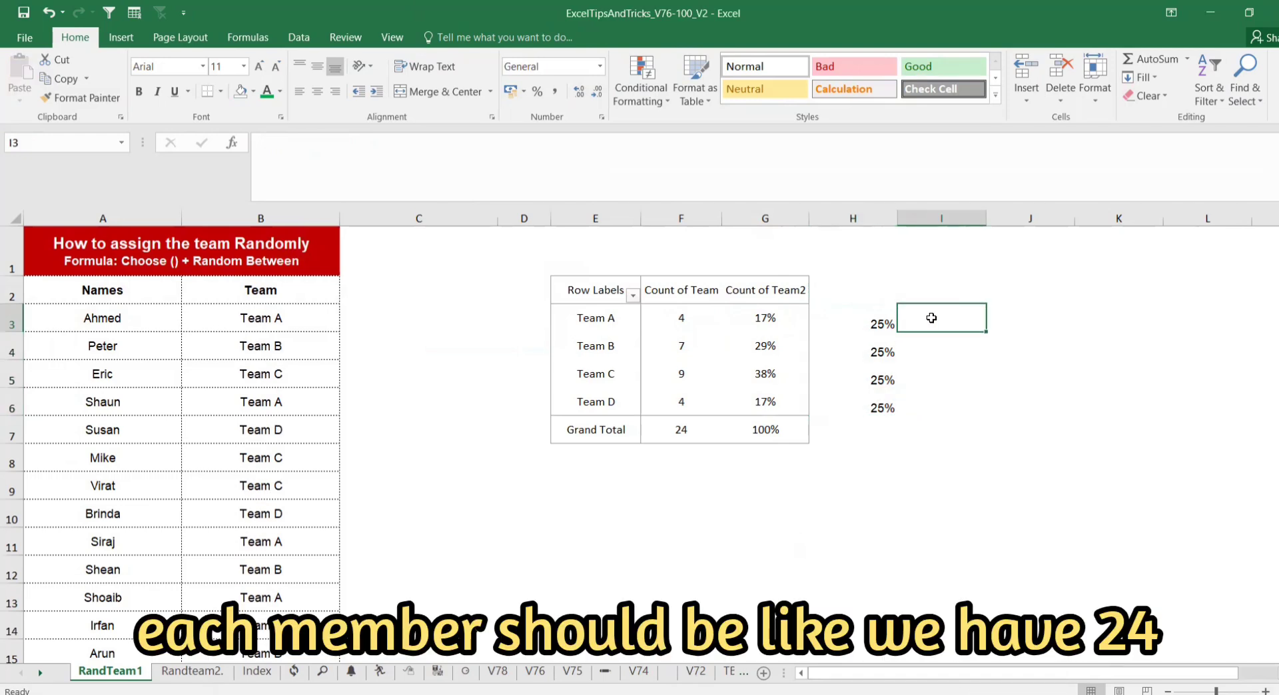
type("=24")
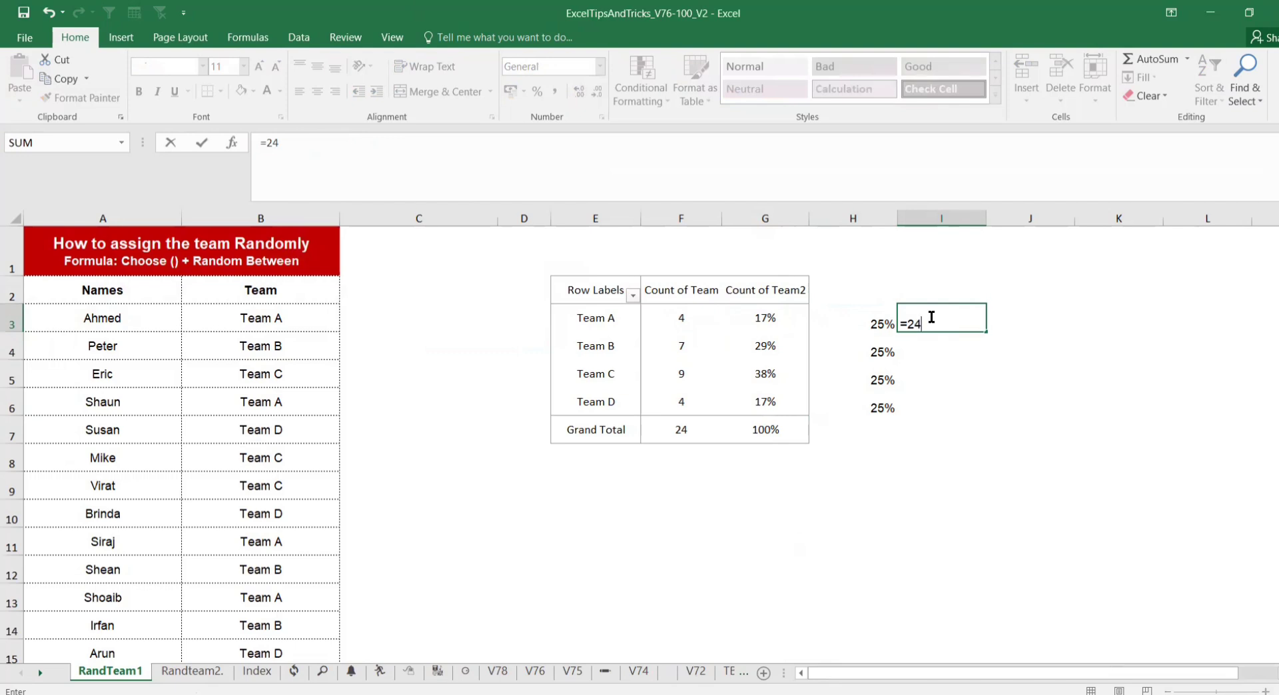
type("/4")
key("Return")
Step: Copy the I3 formula down through I6 for the other teams
left_click(931, 317)
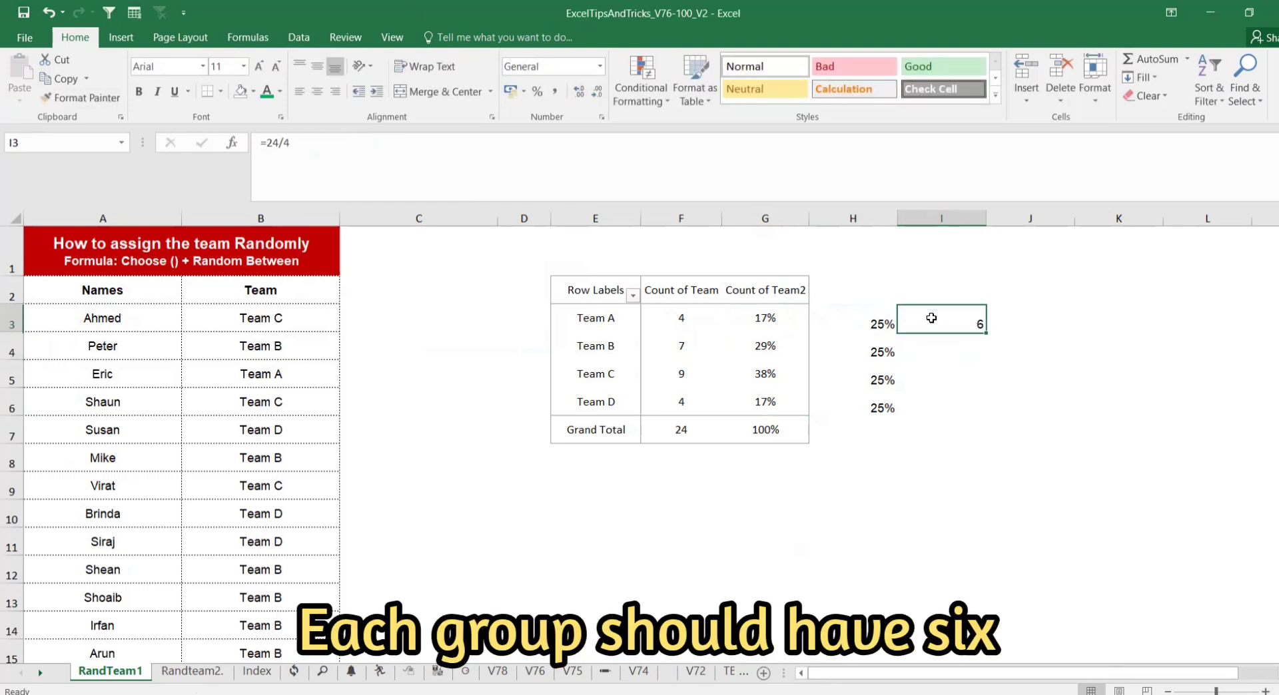
key("ctrl+c")
left_click_drag(935, 340, 956, 414)
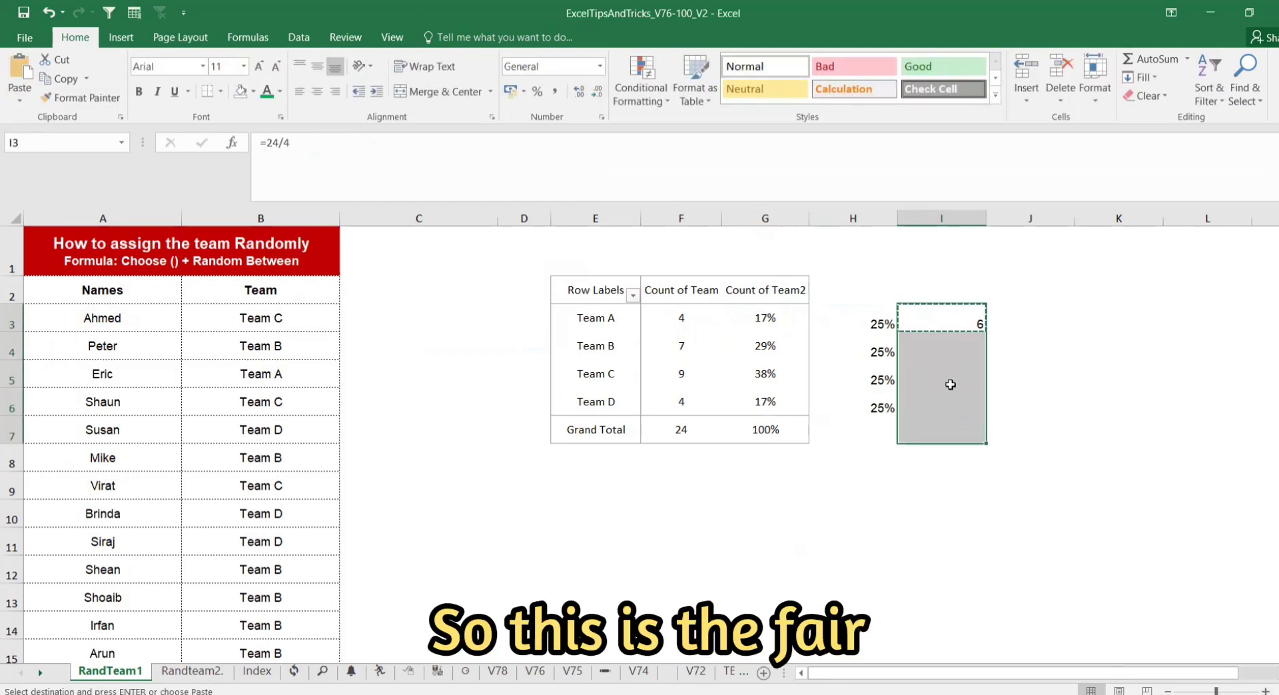
left_click_drag(949, 320, 962, 408)
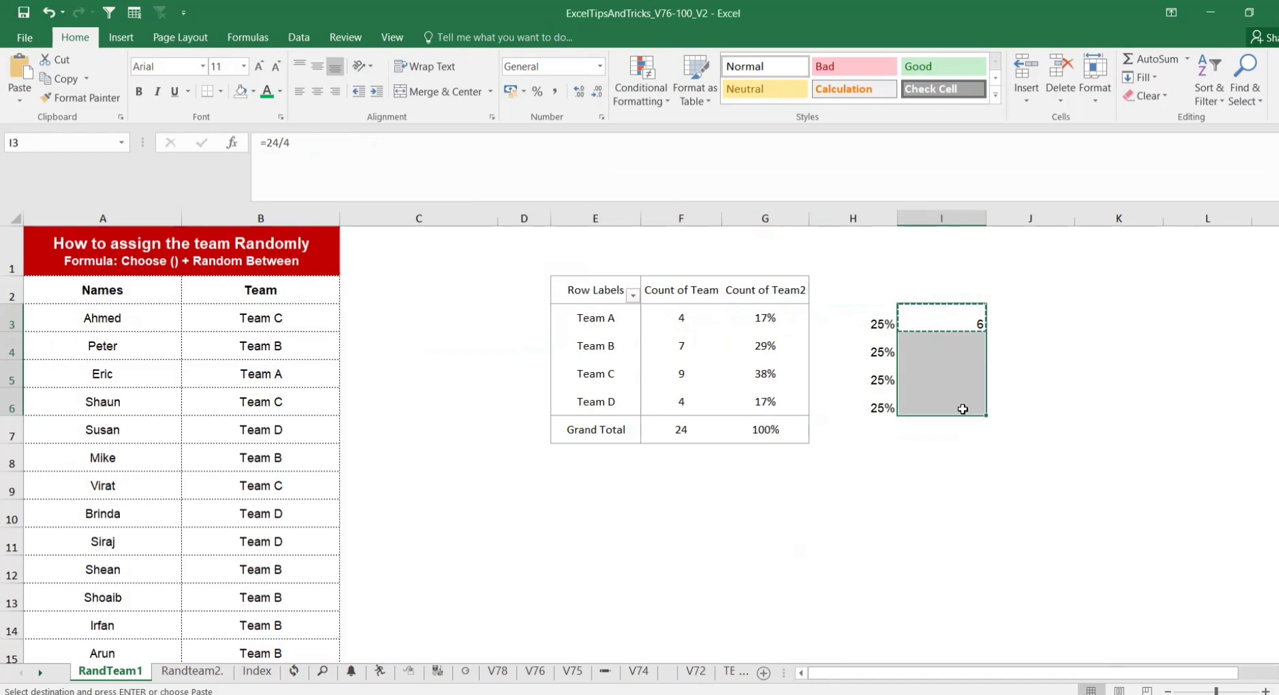
key("ctrl+v")
type("`")
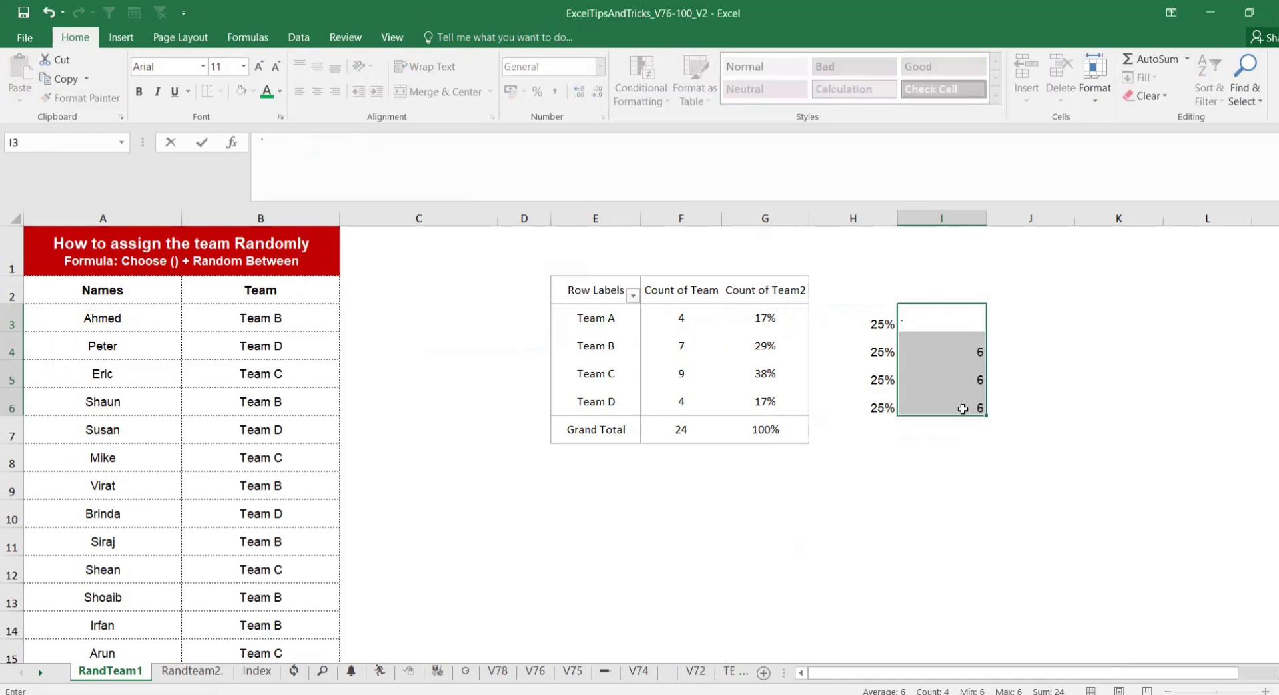
key("Escape")
Step: Glance at the Randteam2. sheet, and examine the CHOOSE and RANDBETWEEN formula in B3 of the RandTeam1 sheet
left_click(216, 672)
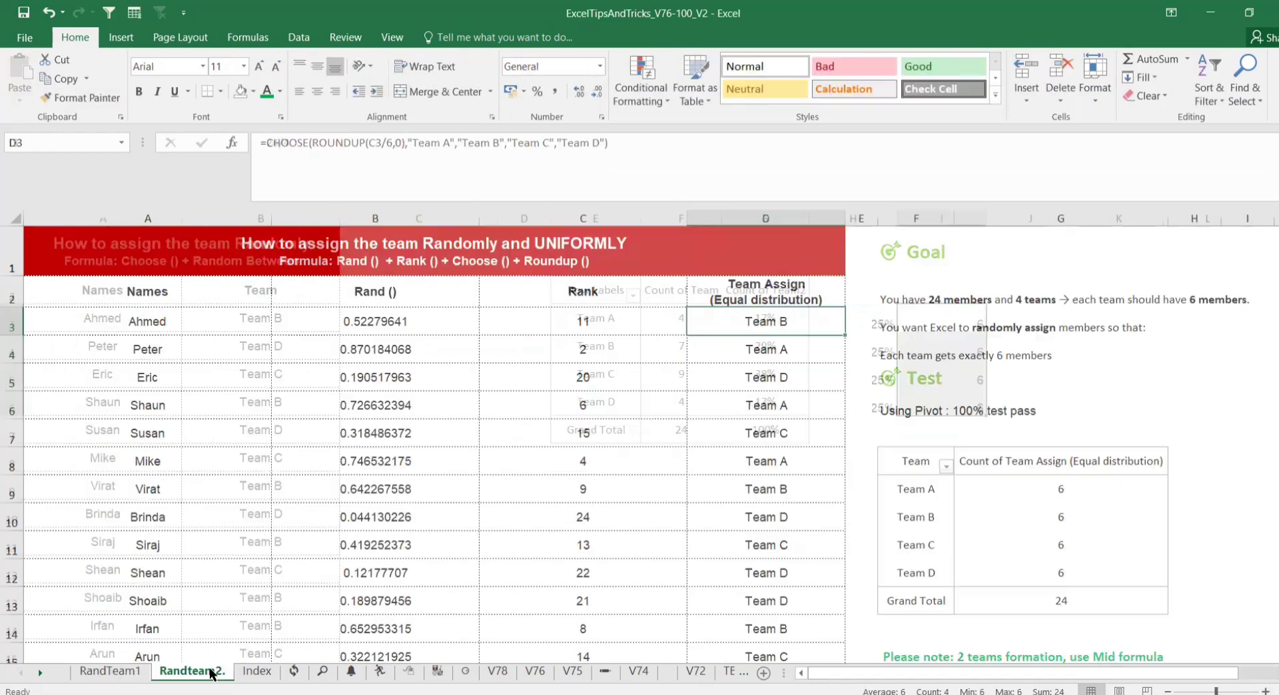
left_click(133, 671)
left_click(279, 310)
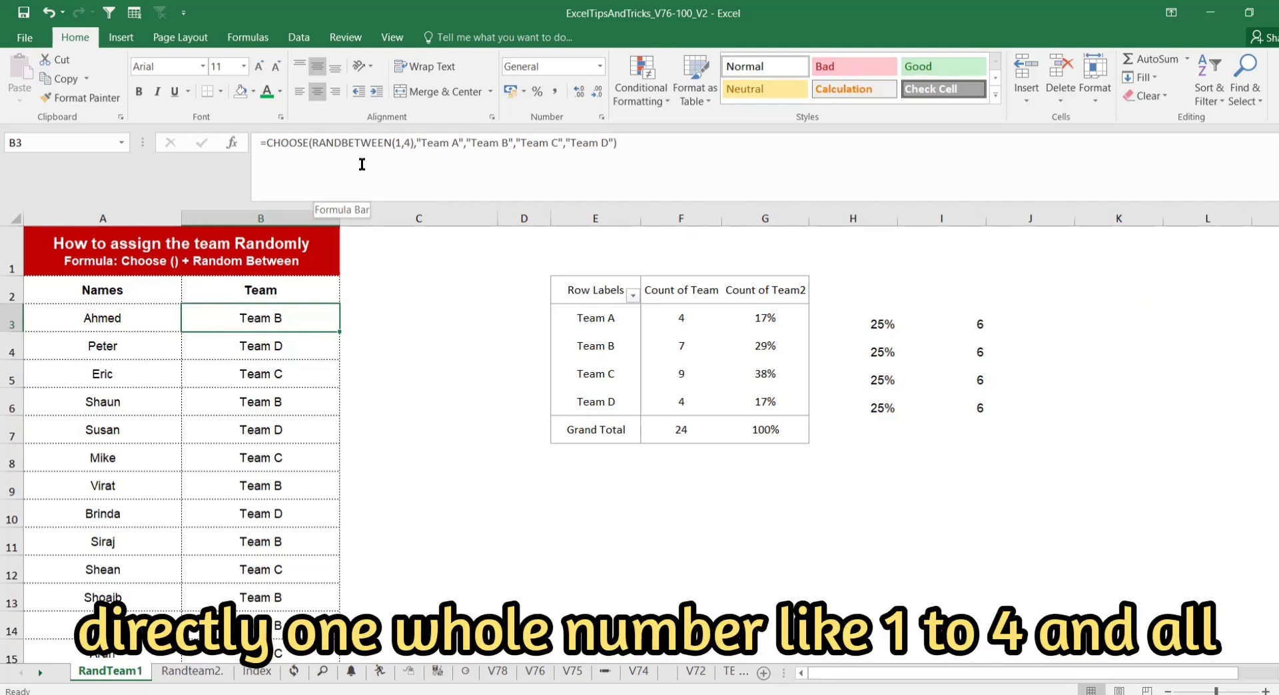
Step: Clear all formulas under the Rand () and Rank headers on the Randteam2. sheet
left_click(214, 673)
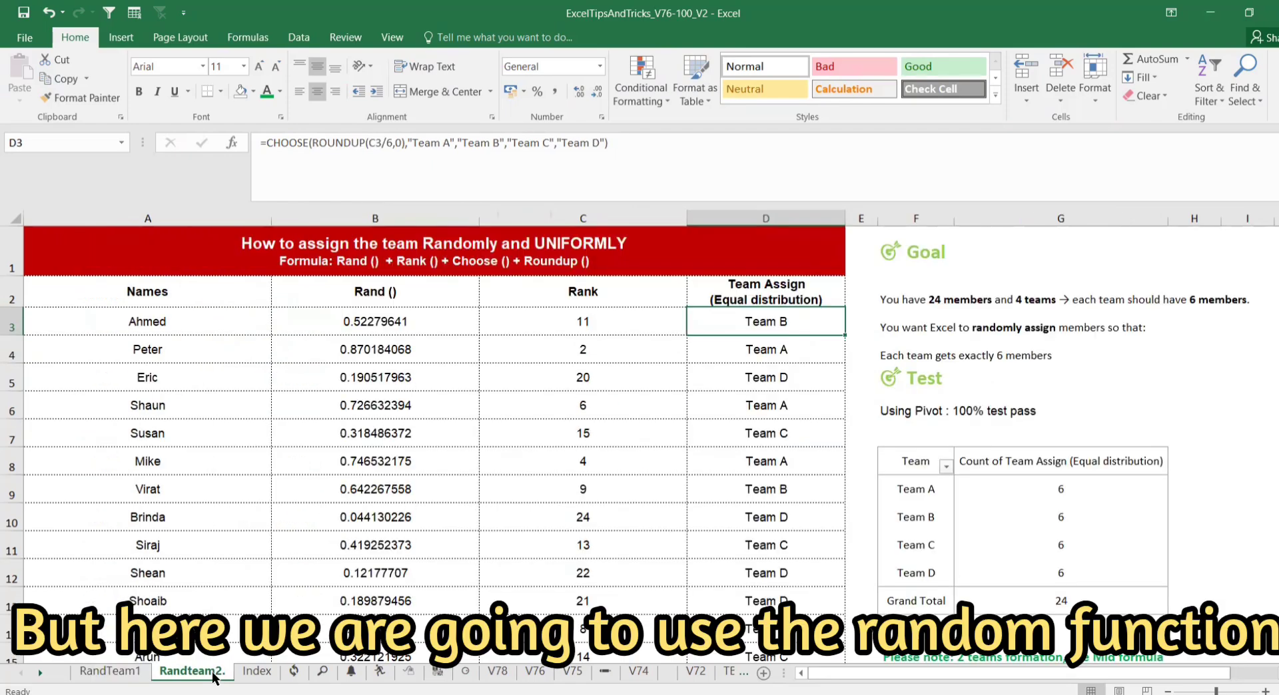
left_click(355, 321)
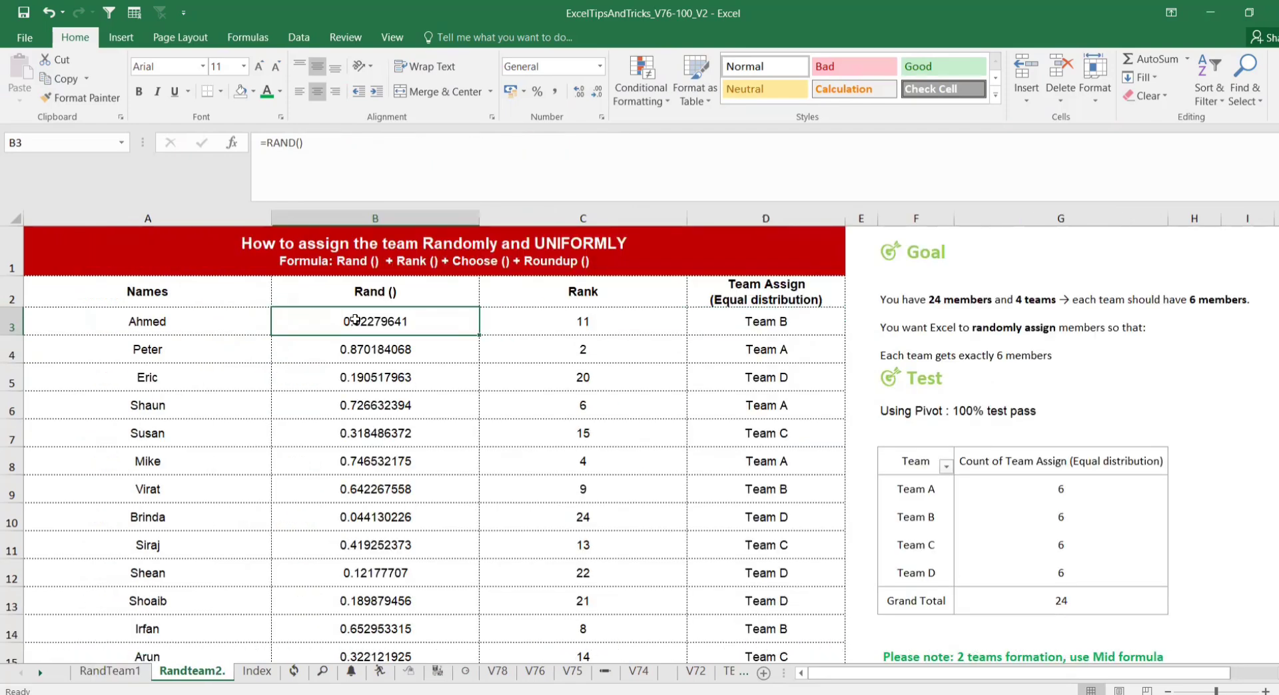
left_click_drag(355, 321, 577, 640)
key("Delete")
scroll(671, 625, "up", 1)
scroll(671, 624, "up", 3)
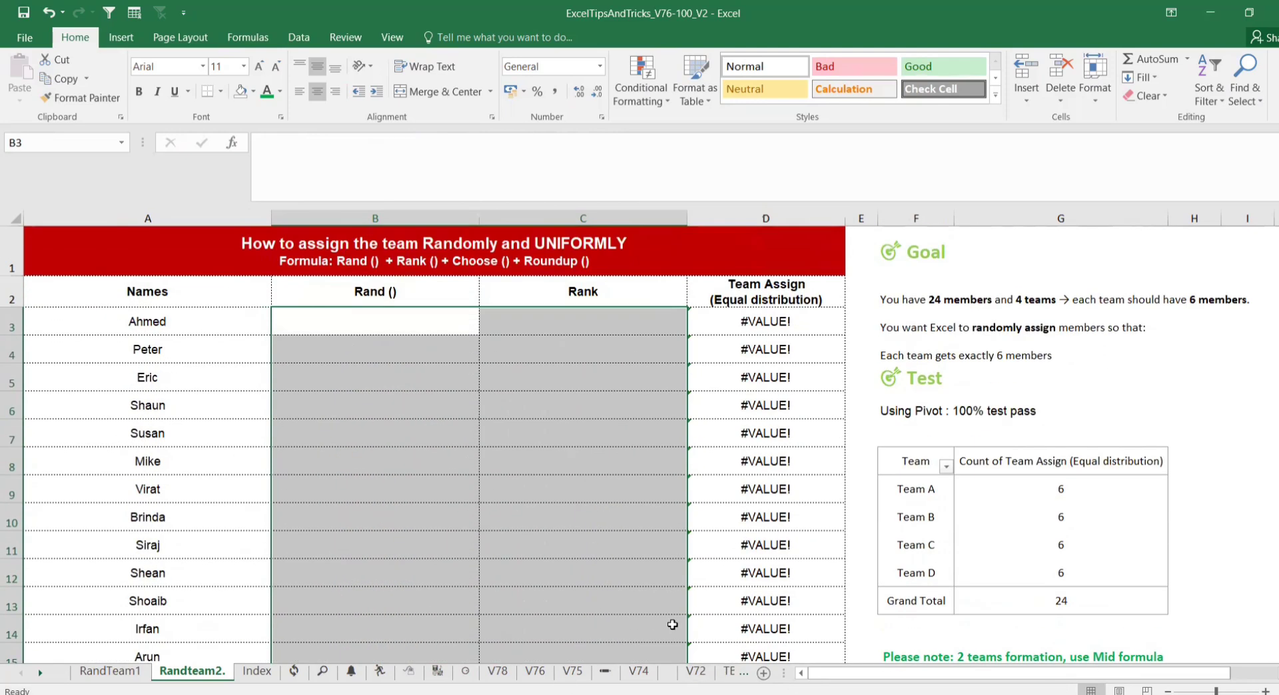
Step: Refresh the PivotTable that counts the Team Assign (Equal distribution) entries
right_click(1061, 492)
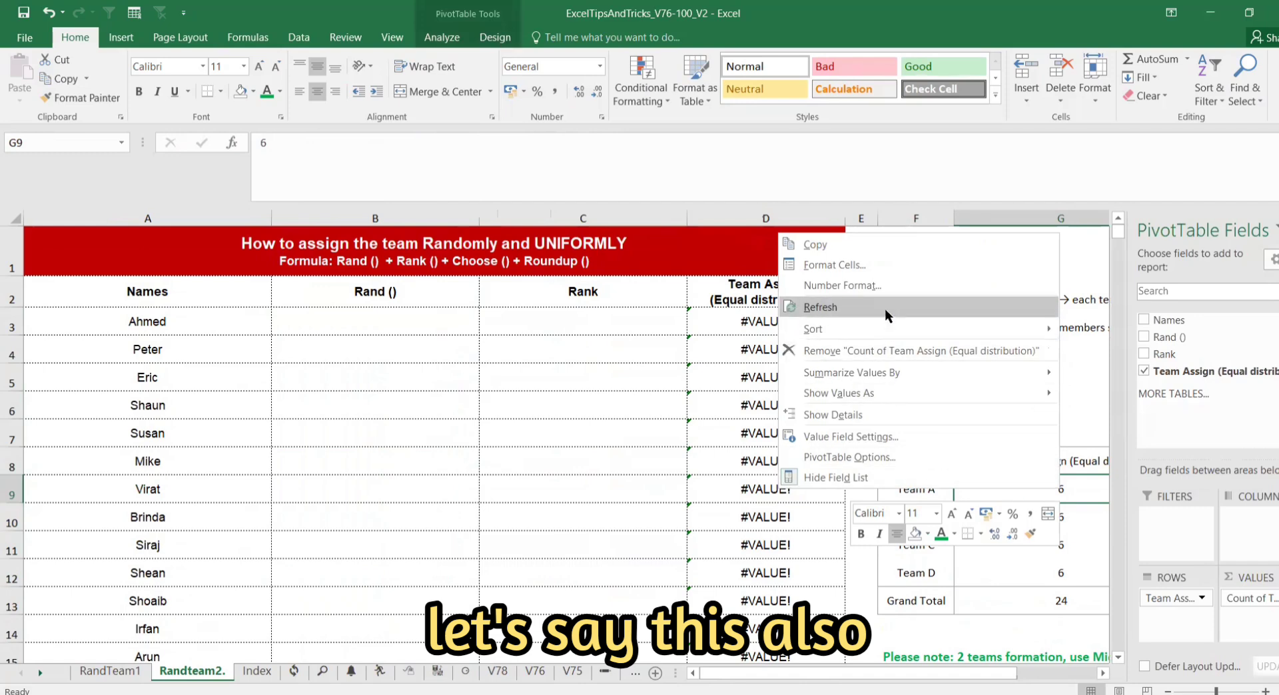
left_click(897, 305)
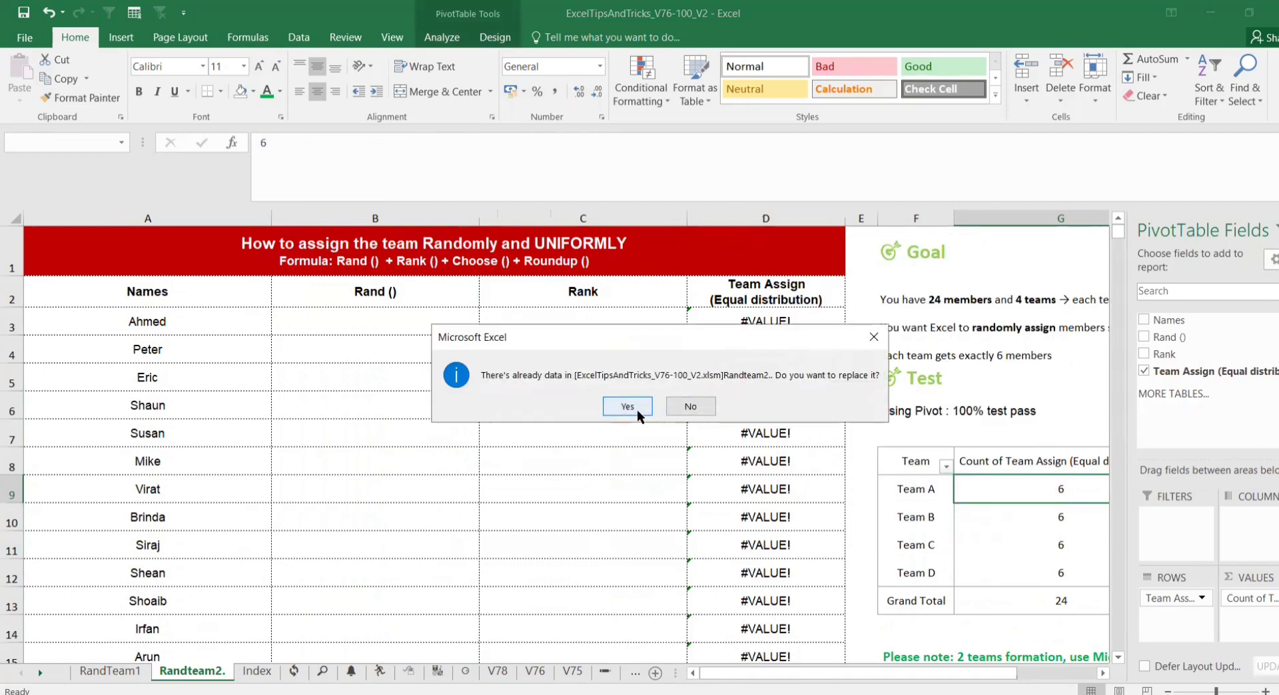
left_click(872, 338)
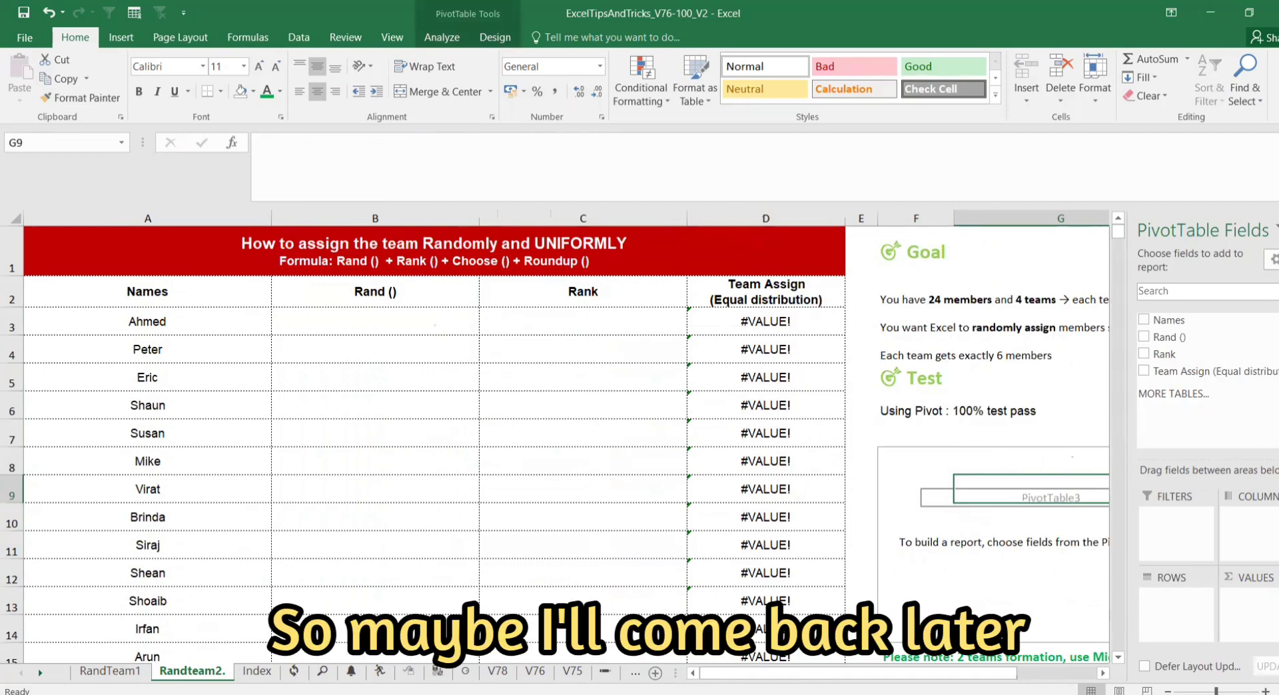
Step: Enter =RAND() in B3 and fill it down the Rand () column for every listed member
left_click(345, 326)
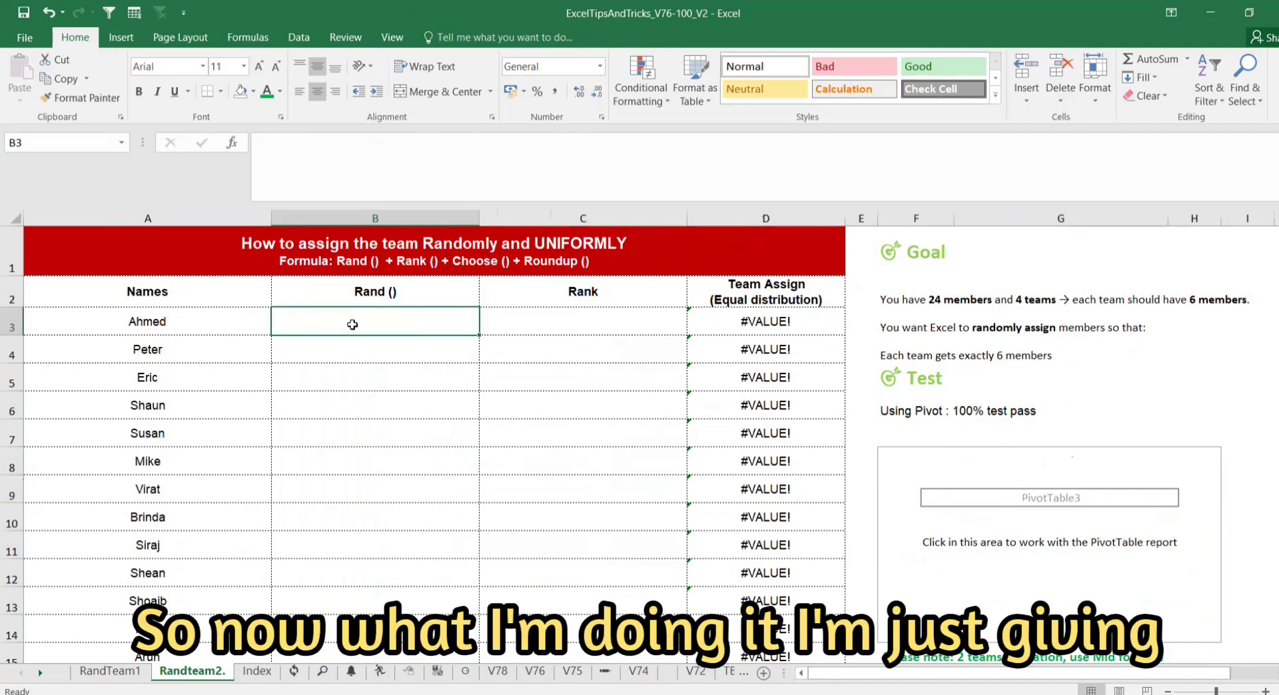
type("=rand")
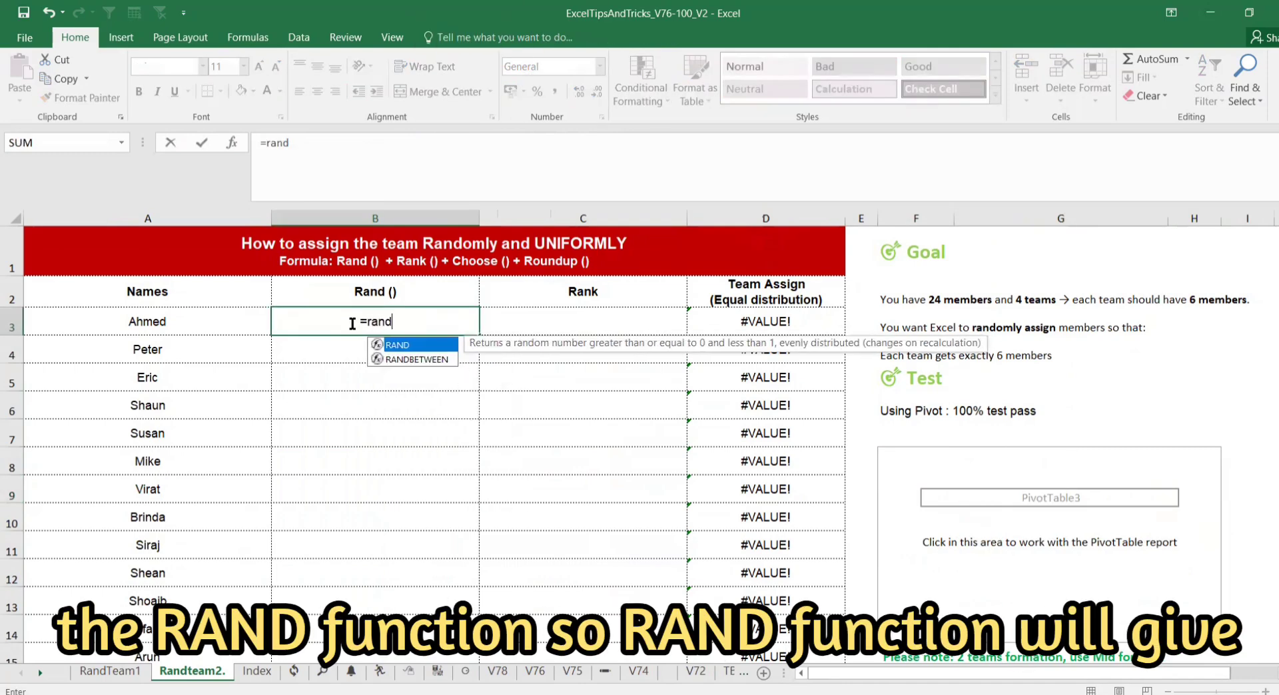
type("()")
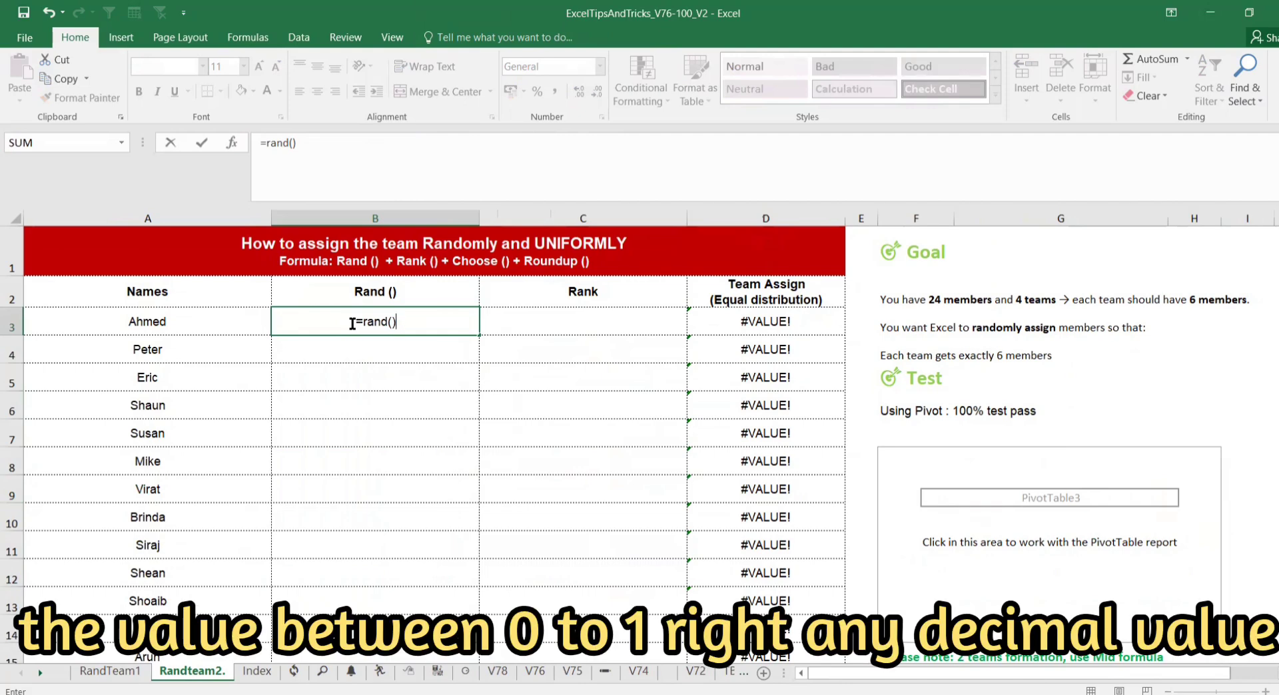
key("Return")
left_click(393, 330)
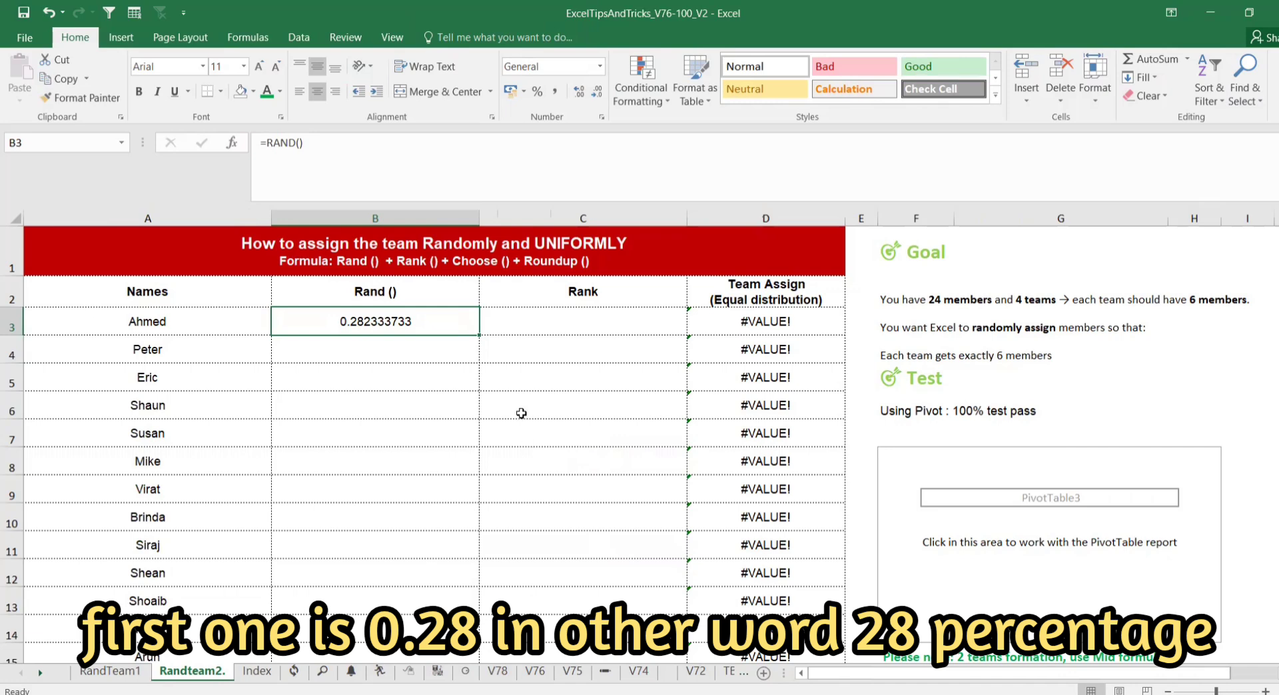
double_click(479, 334)
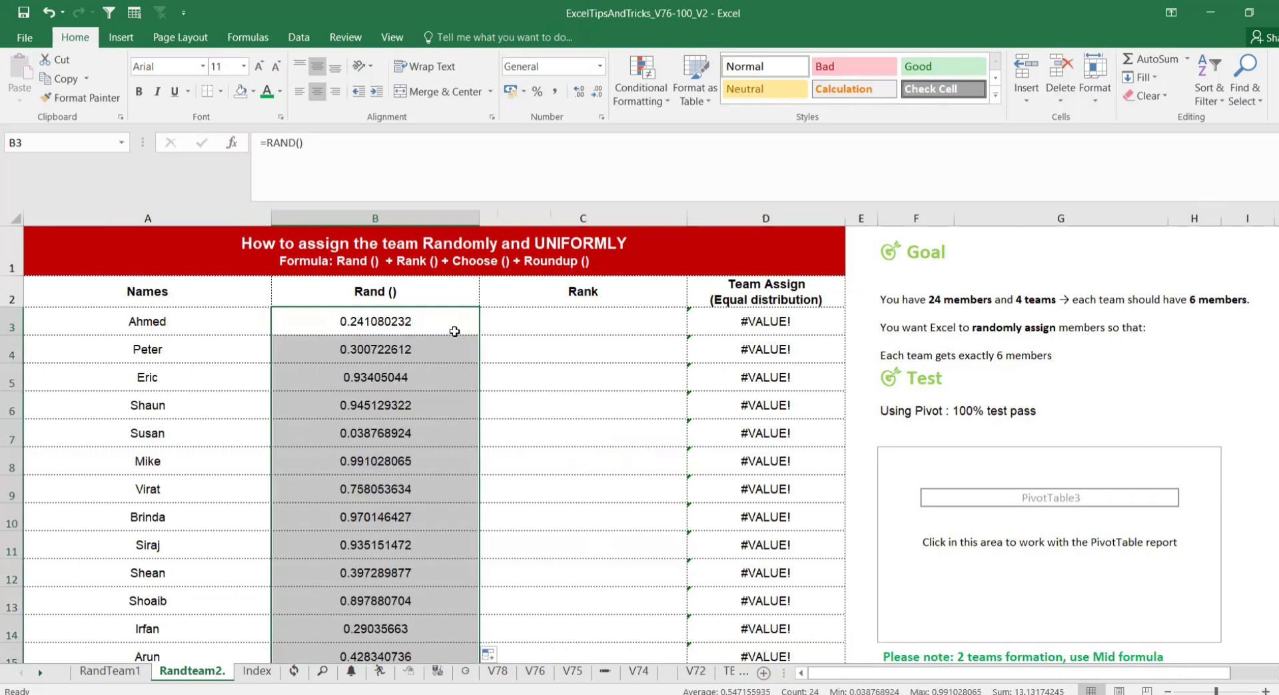
left_click(448, 327)
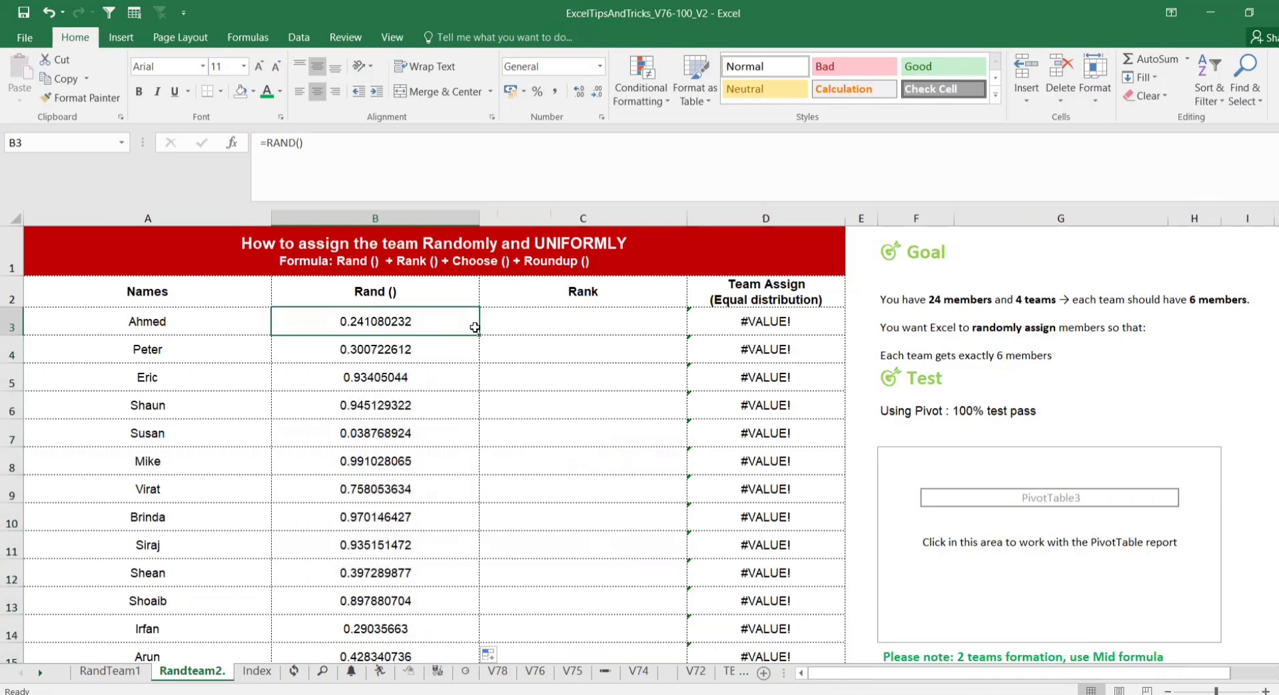
Step: Start a RANK formula in C3 with B3 as the number to rank
left_click(565, 326)
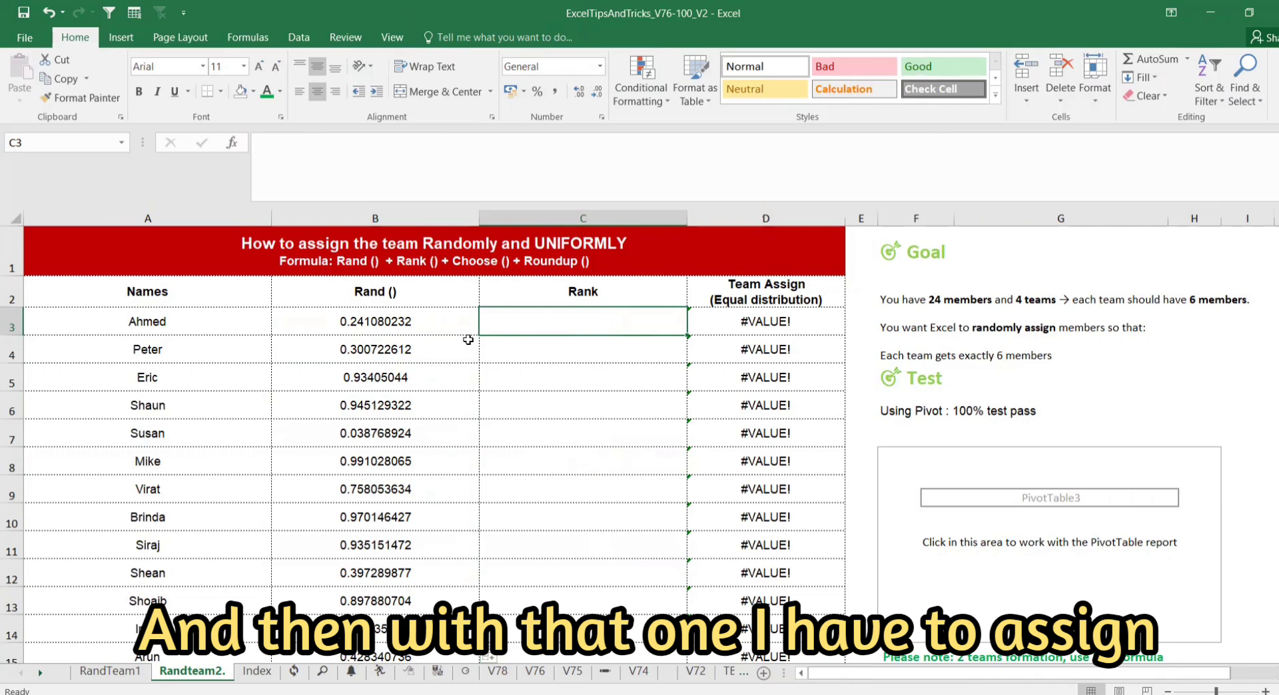
left_click(439, 324)
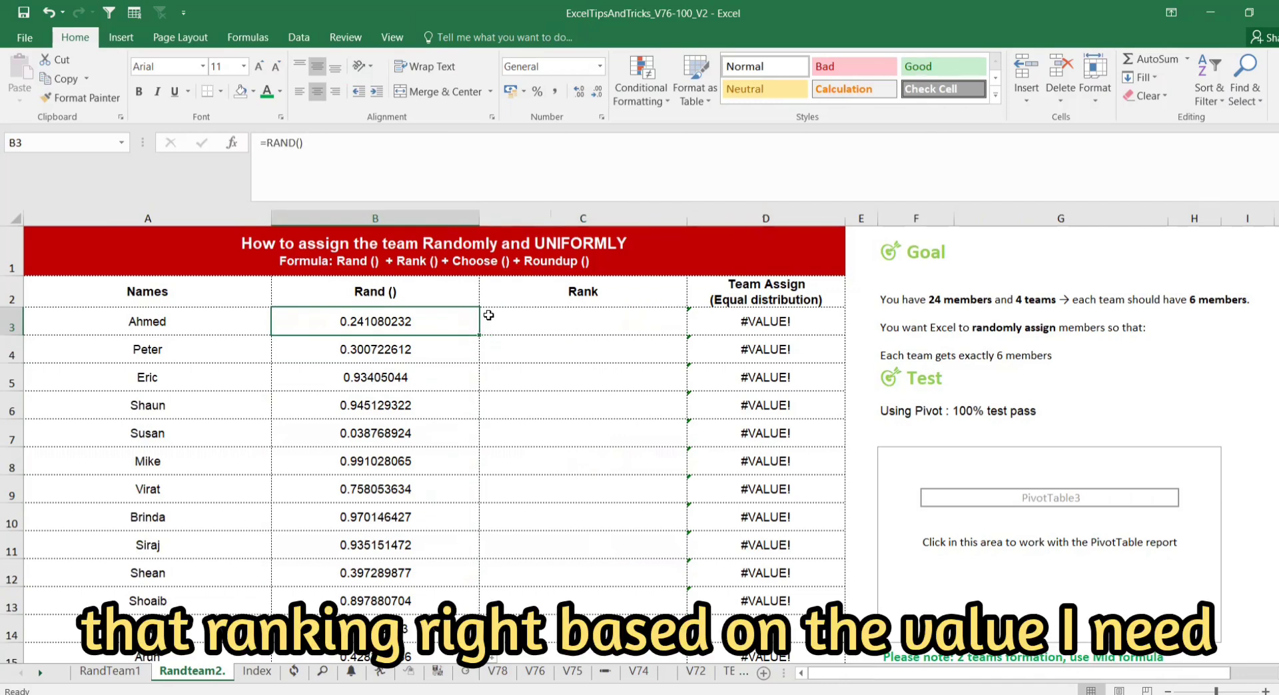
left_click(532, 327)
type("=ran")
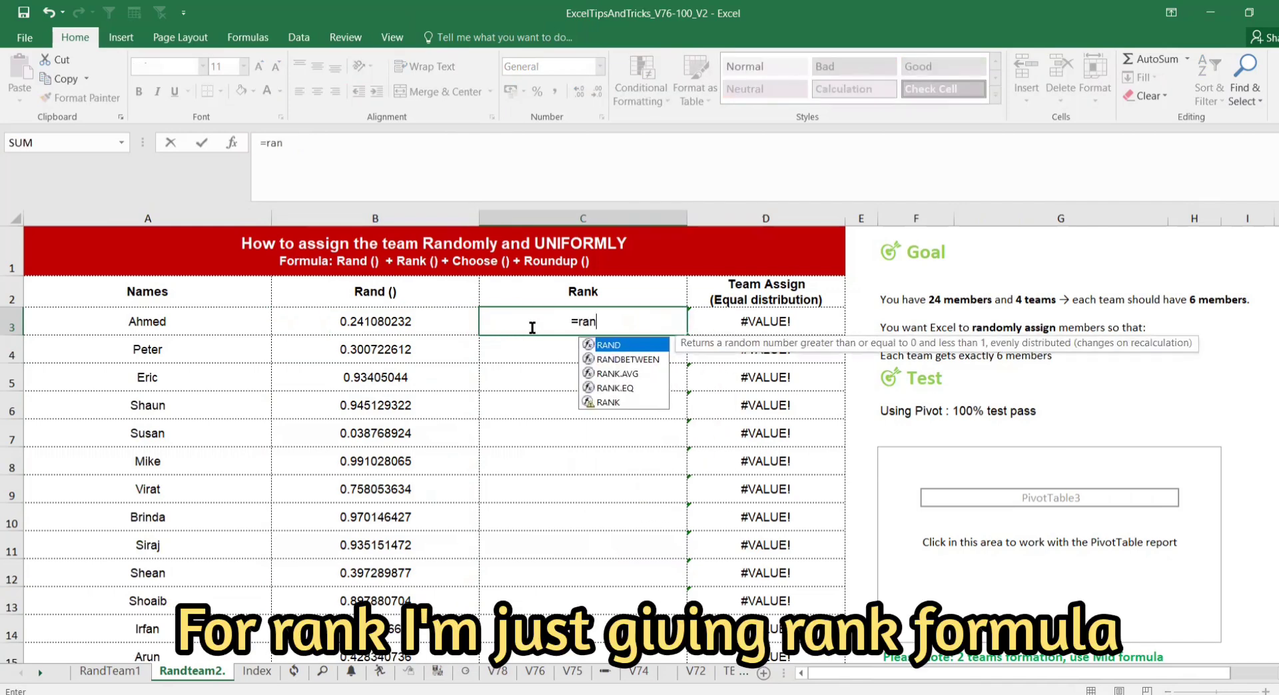
type("d")
key("BackSpace")
type("k")
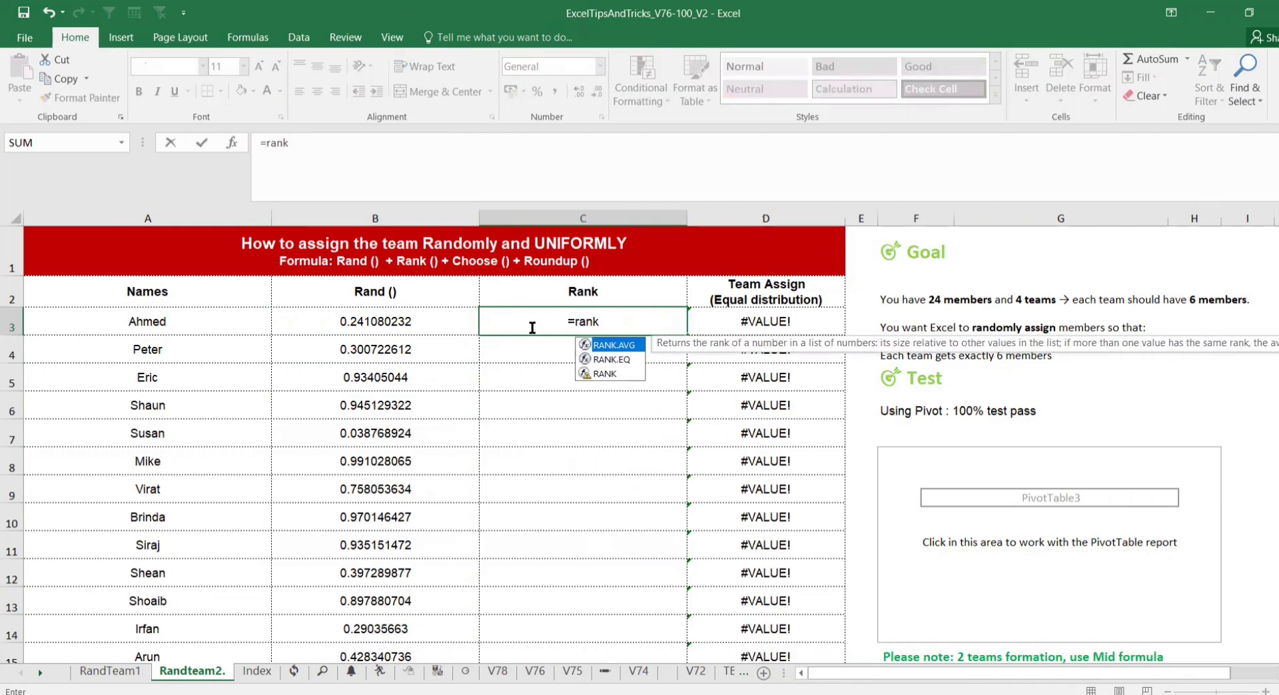
double_click(606, 373)
left_click(416, 325)
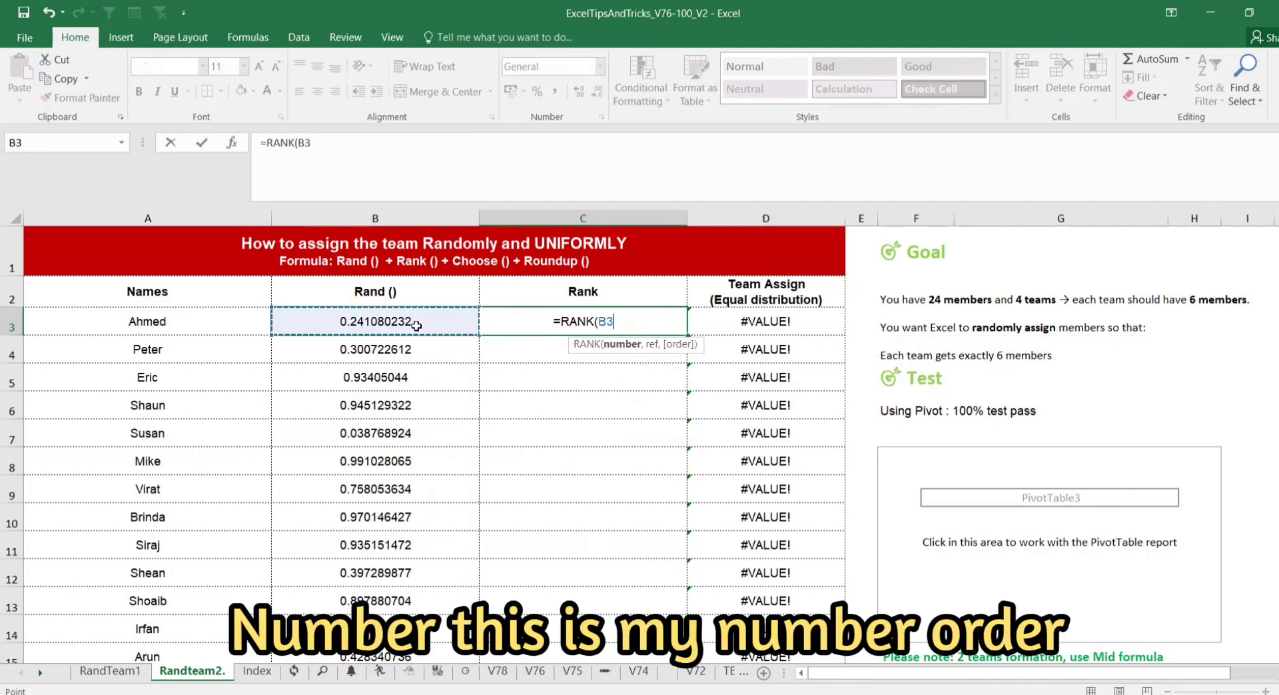
type(",")
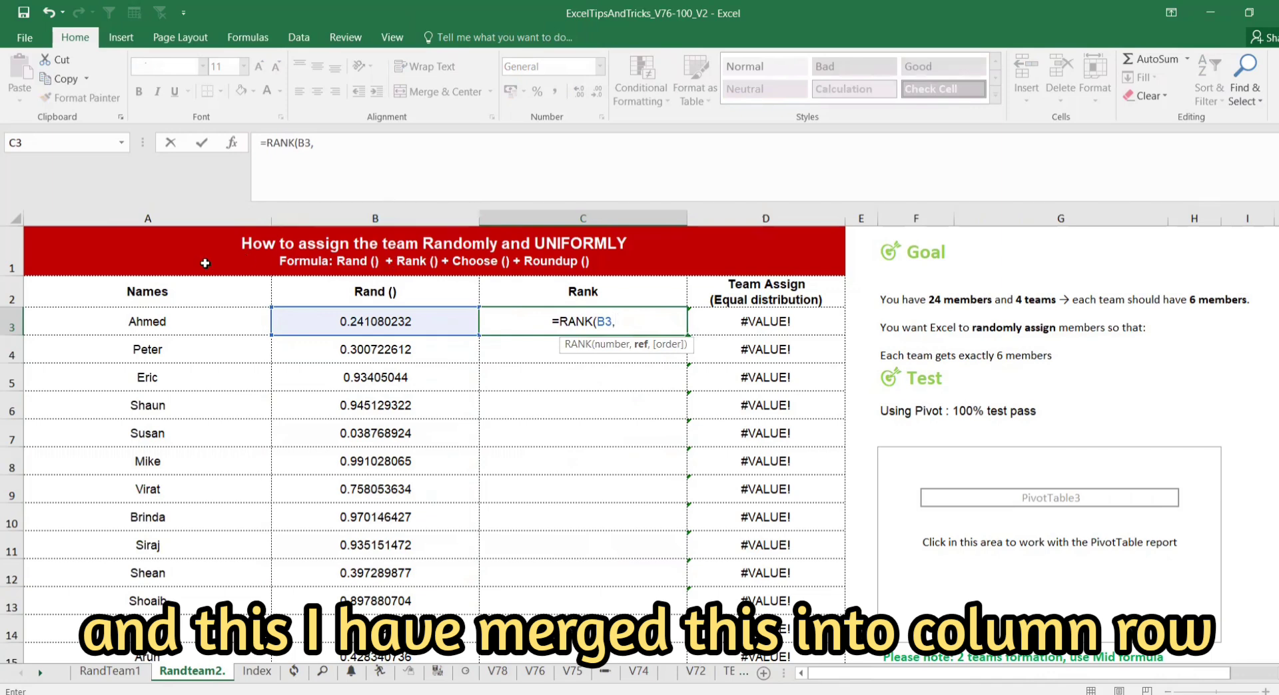
Step: Complete the C3 formula as =RANK(B3,$B$3:$B$26), with the Rand () values as an absolute reference range
left_click(388, 317)
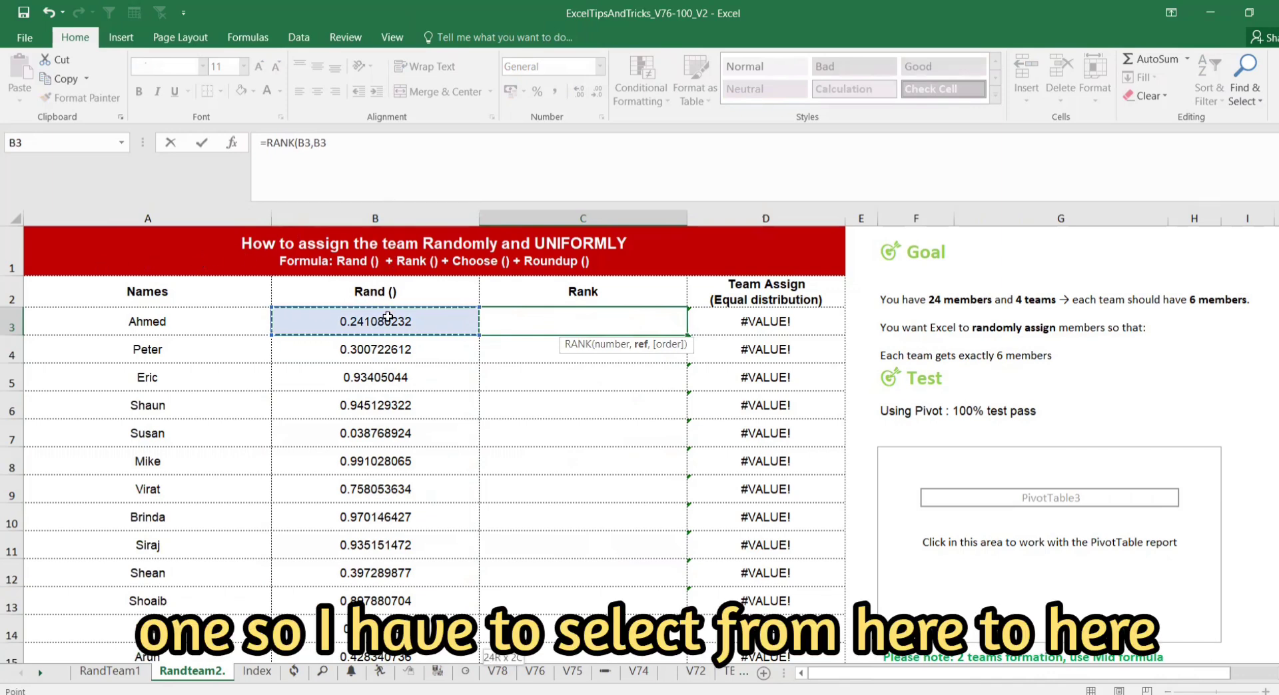
key("ctrl+shift+Down")
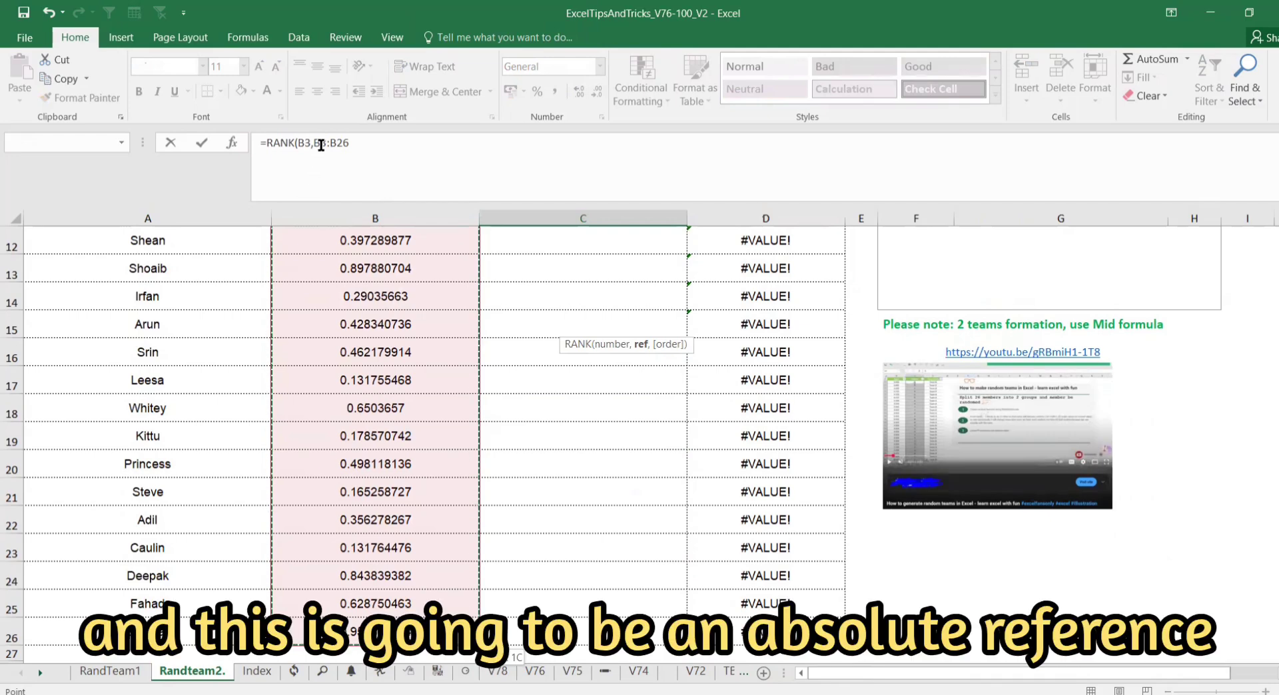
left_click_drag(313, 144, 351, 145)
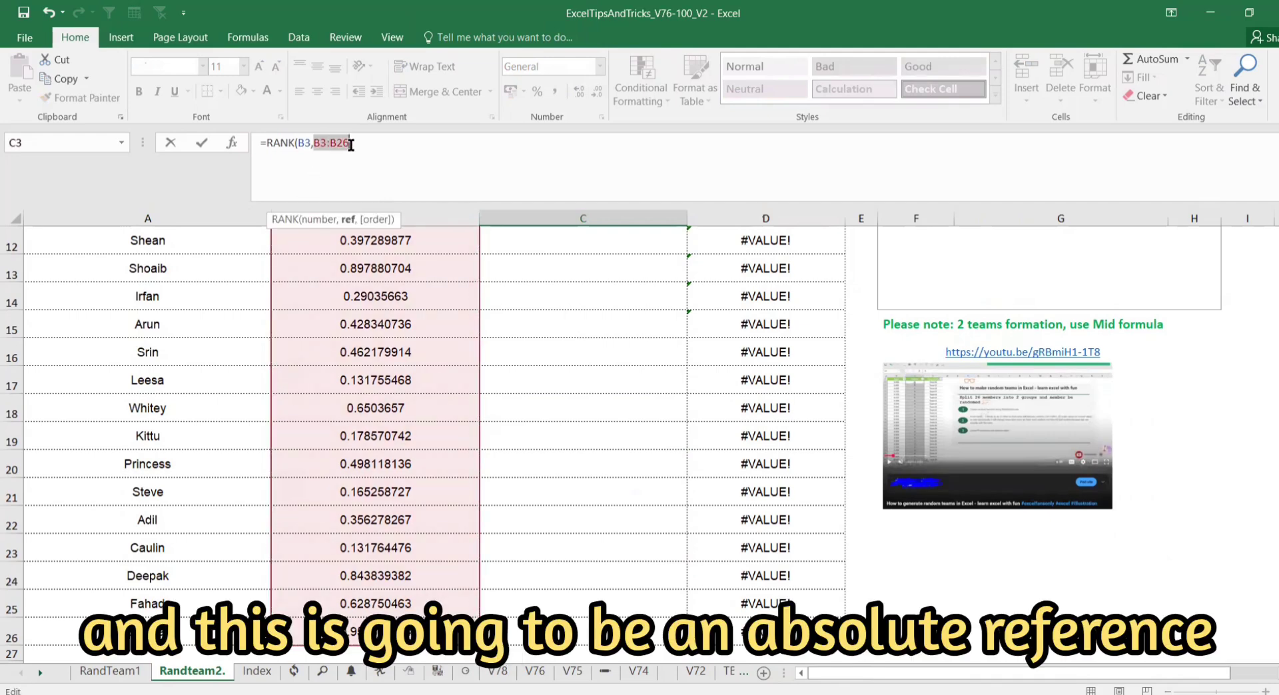
key("F4")
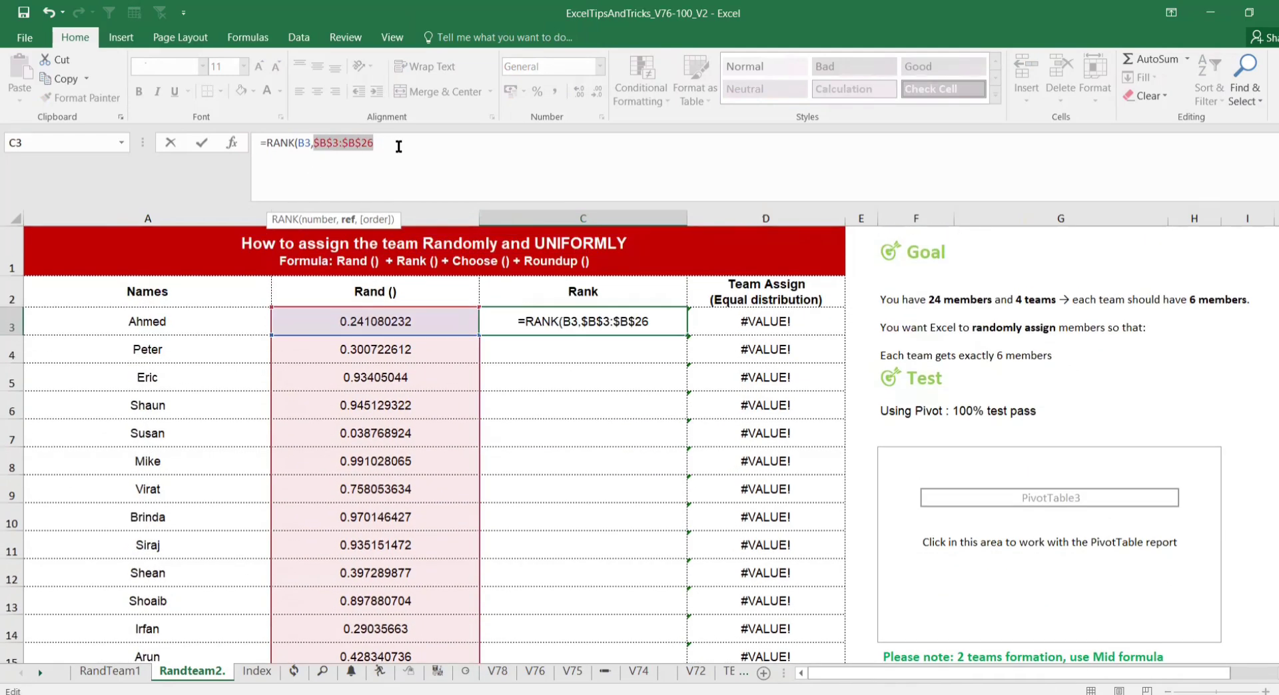
left_click(399, 147)
type(")")
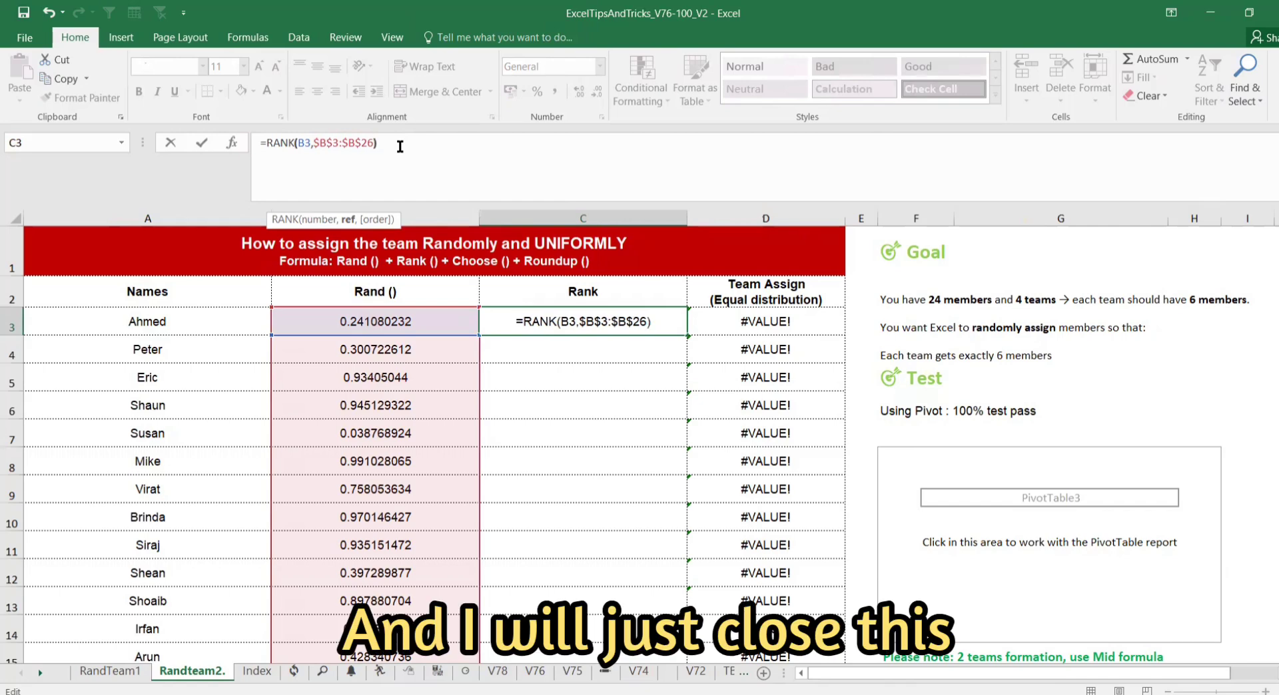
key("Return")
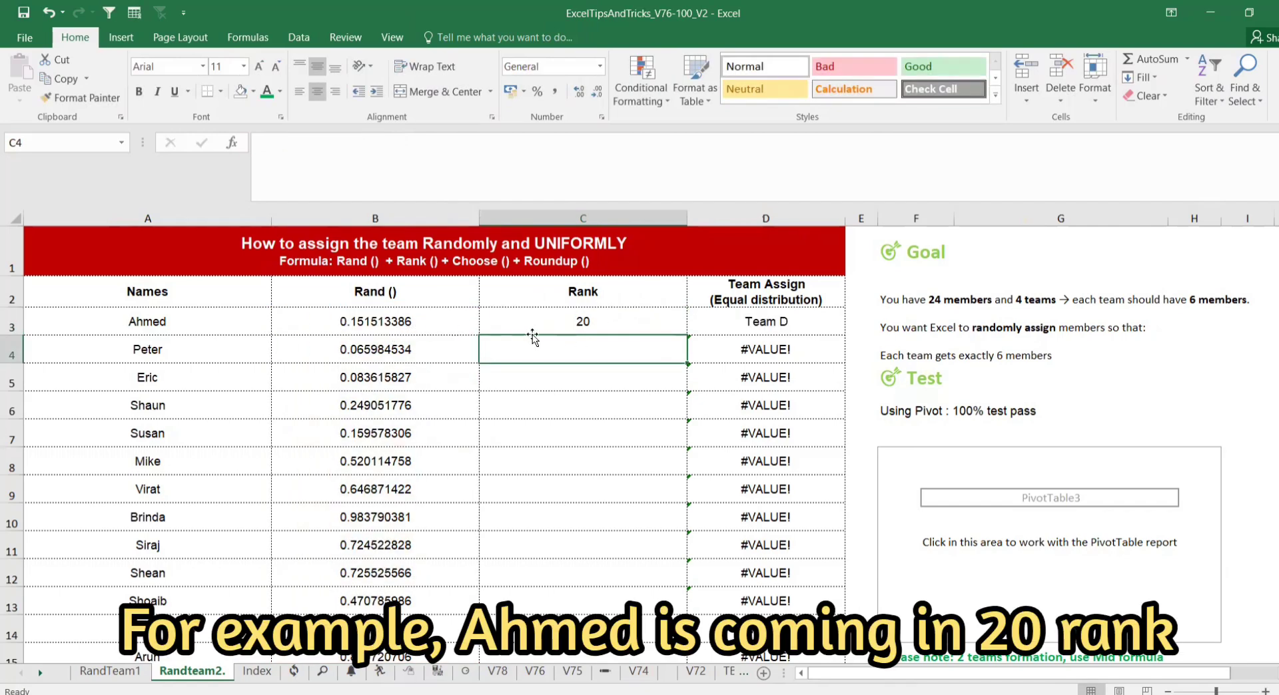
Step: Fill the RANK formula from C3 down the Rank column through C26
left_click(674, 324)
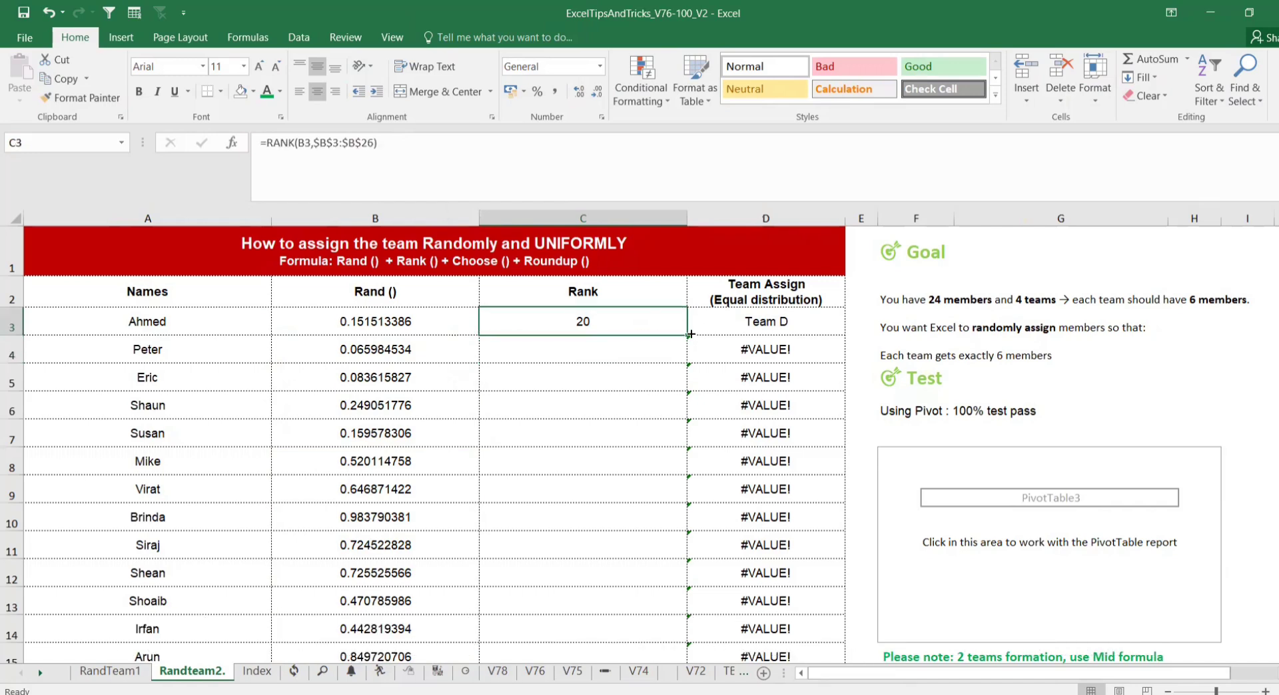
double_click(686, 336)
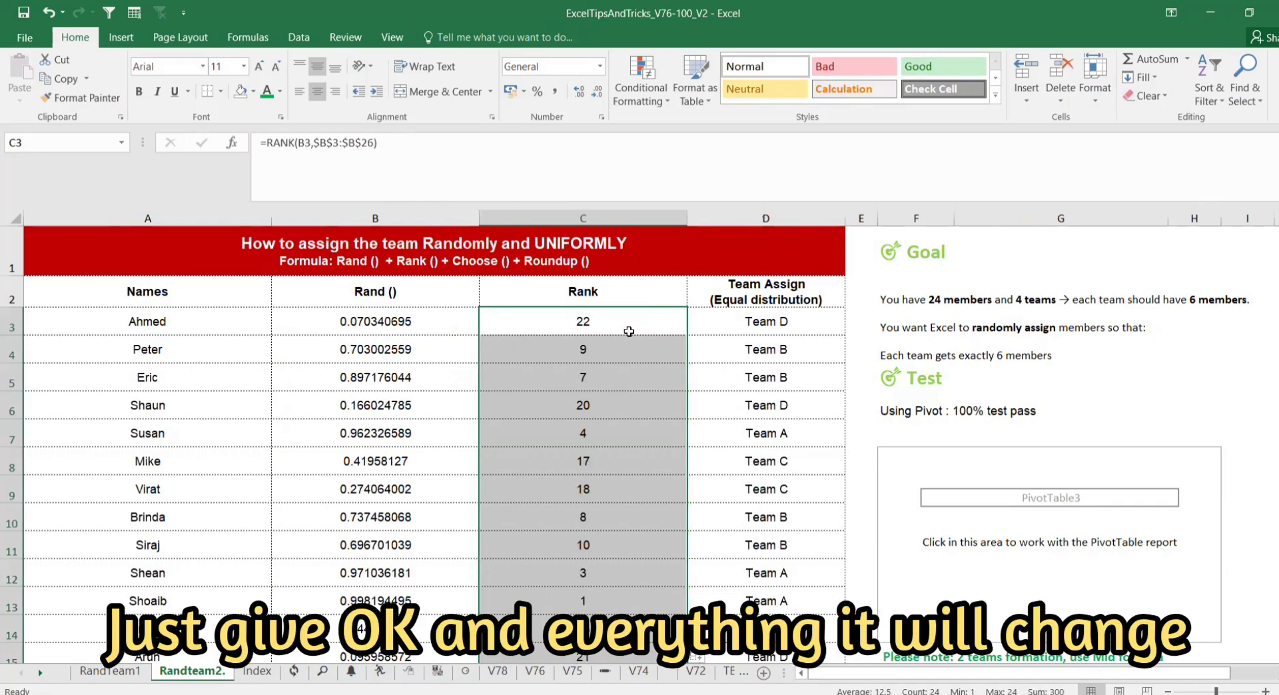
scroll(605, 393, "down", 6)
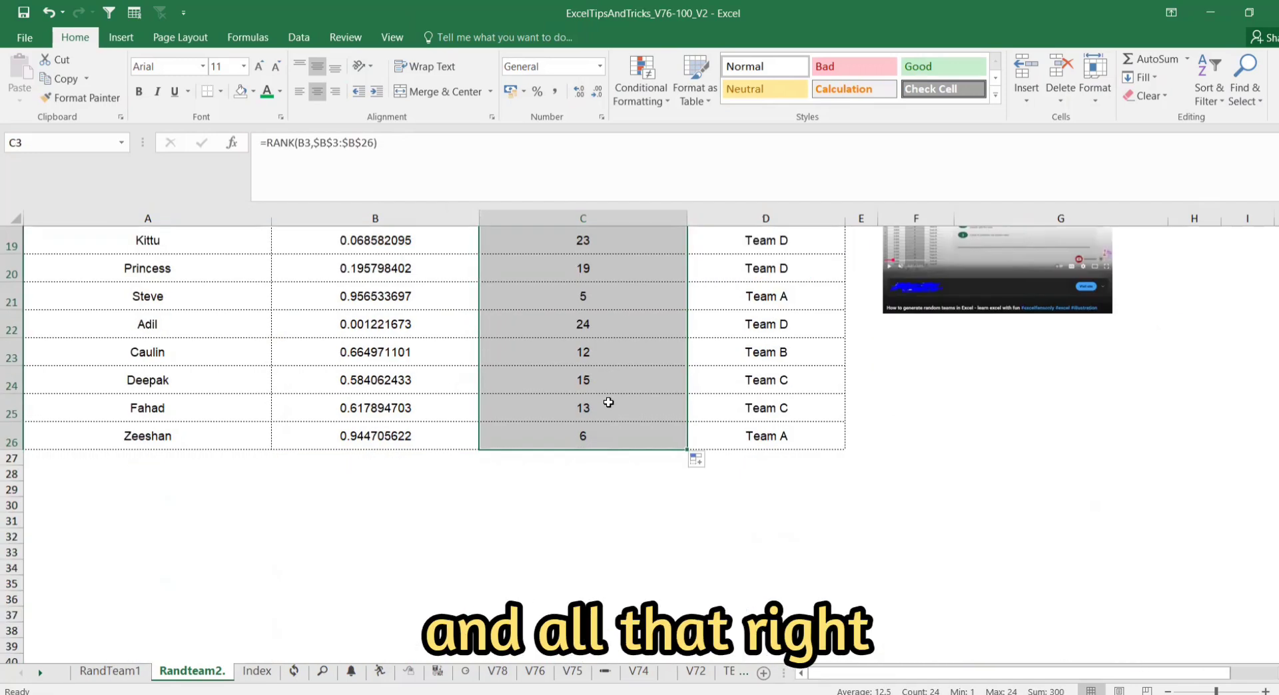
Step: Insert an empty column between the Rank and Team Assign columns
scroll(610, 402, "up", 5)
scroll(609, 402, "up", 1)
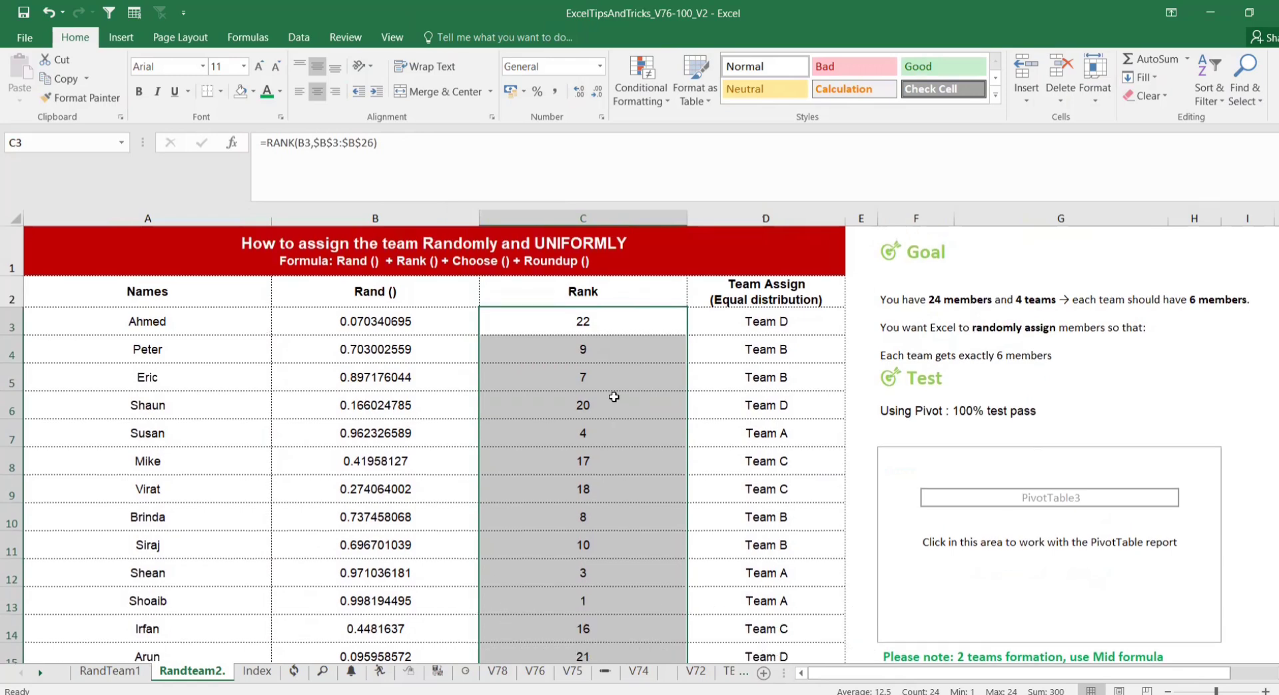
left_click(743, 327)
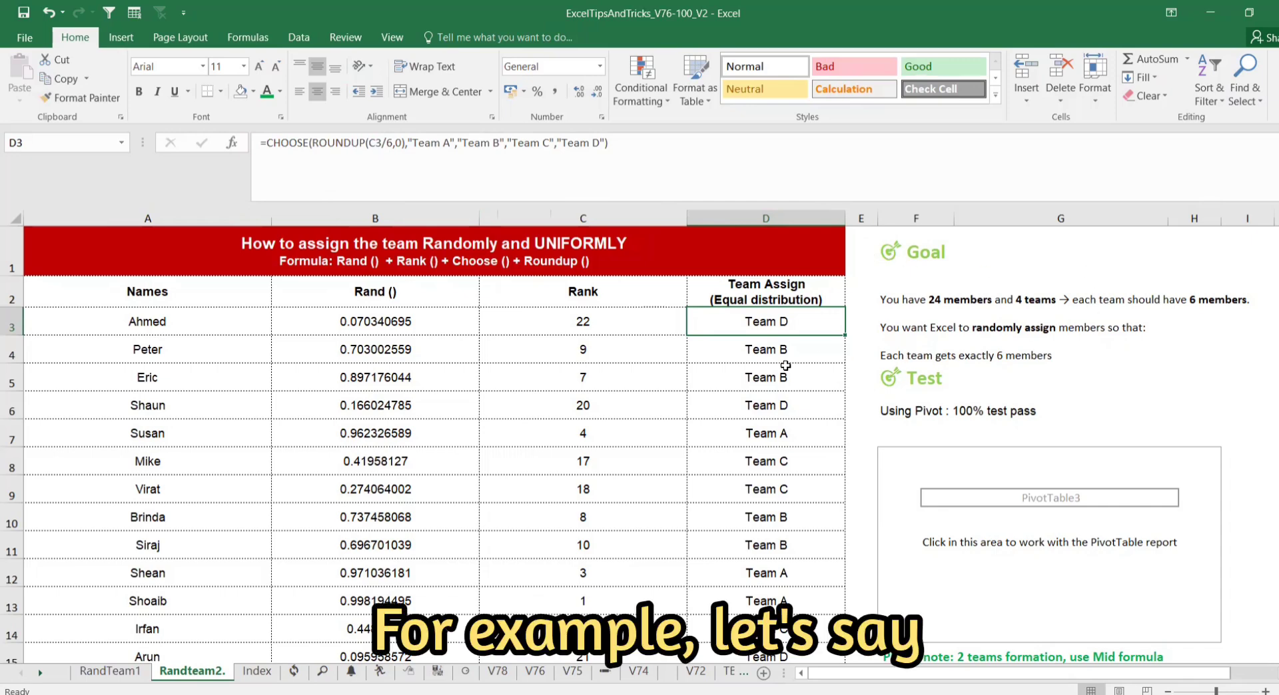
left_click(766, 218)
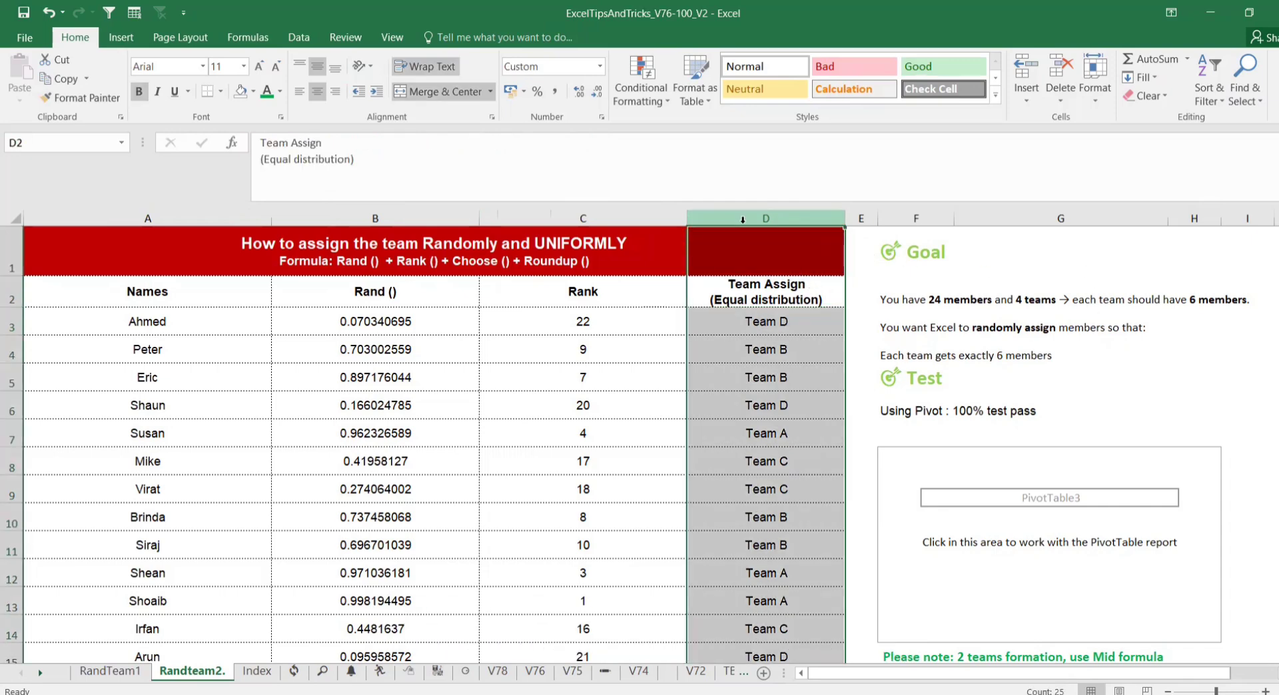
right_click(744, 220)
left_click(791, 342)
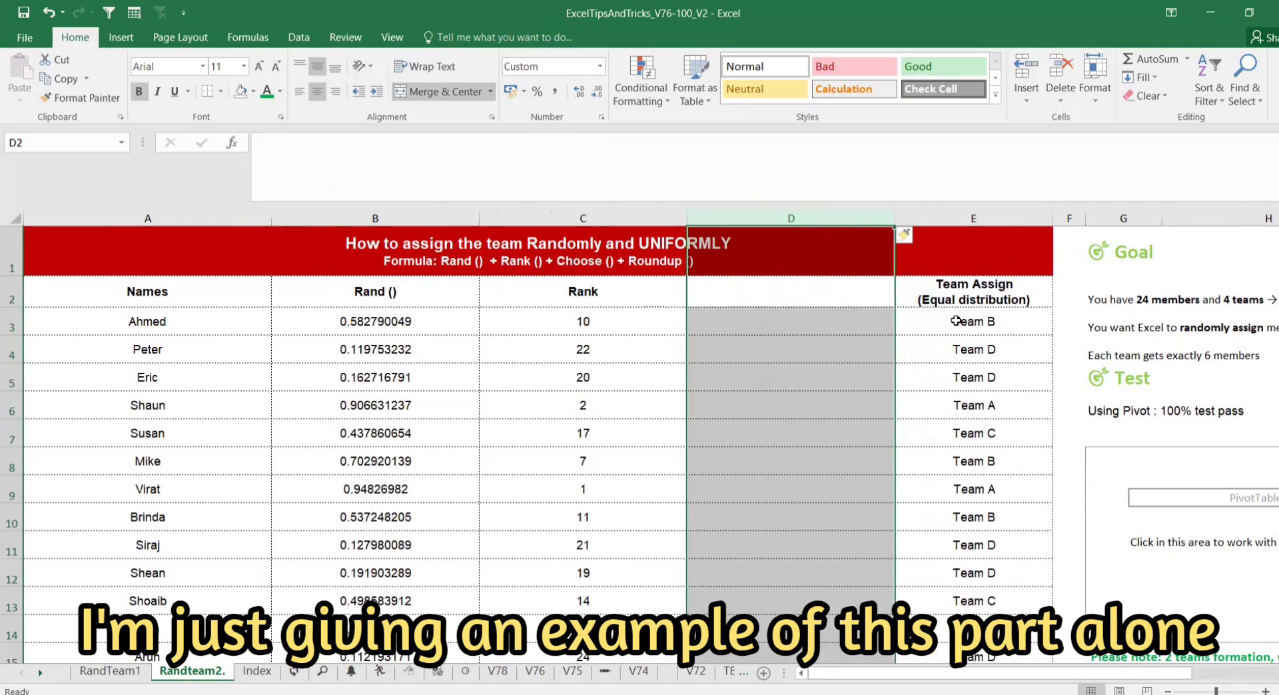
Step: Enter =ROUNDUP(C3,6/0) in D3 of the inserted column
left_click(956, 321)
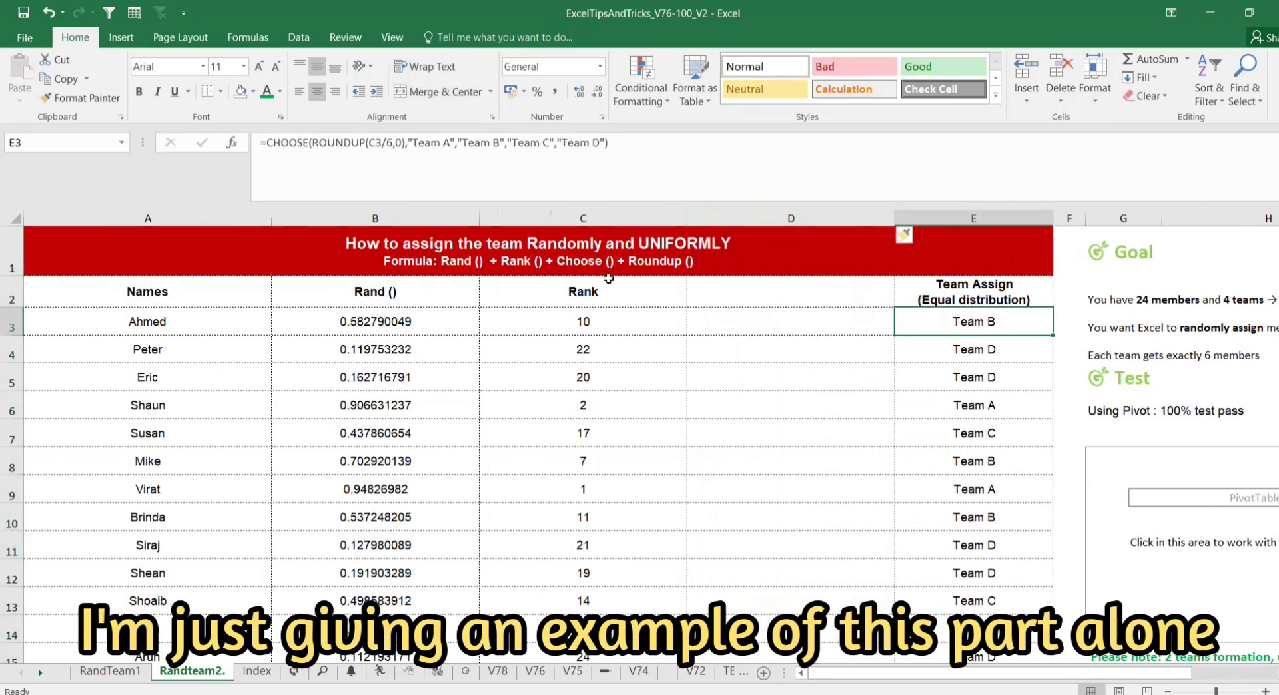
left_click(740, 316)
type("=r")
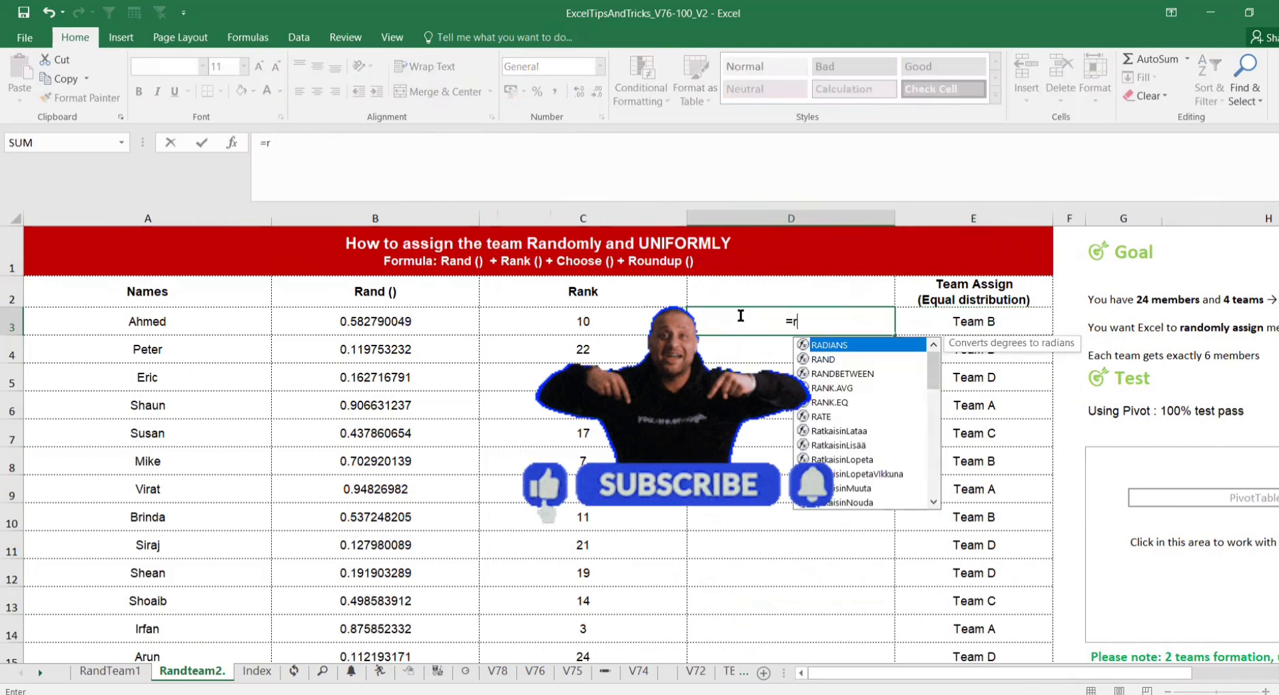
type("ound")
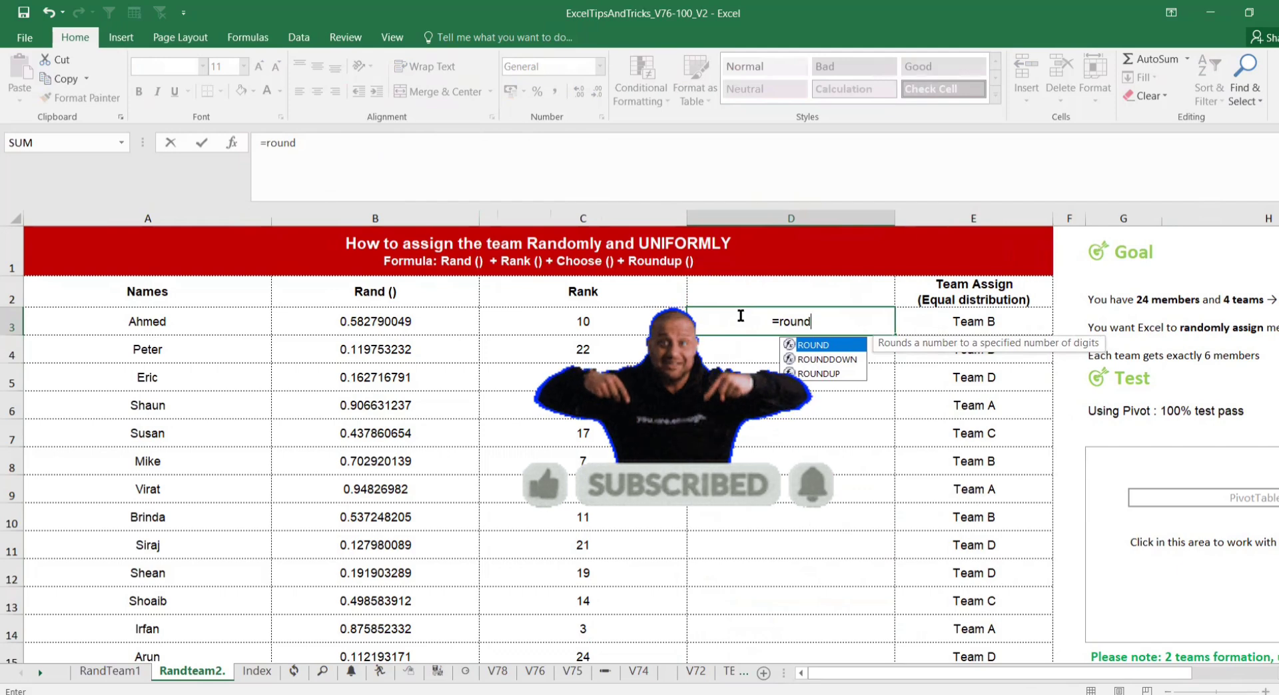
key("Down")
key("Down")
key("Tab")
left_click(625, 323)
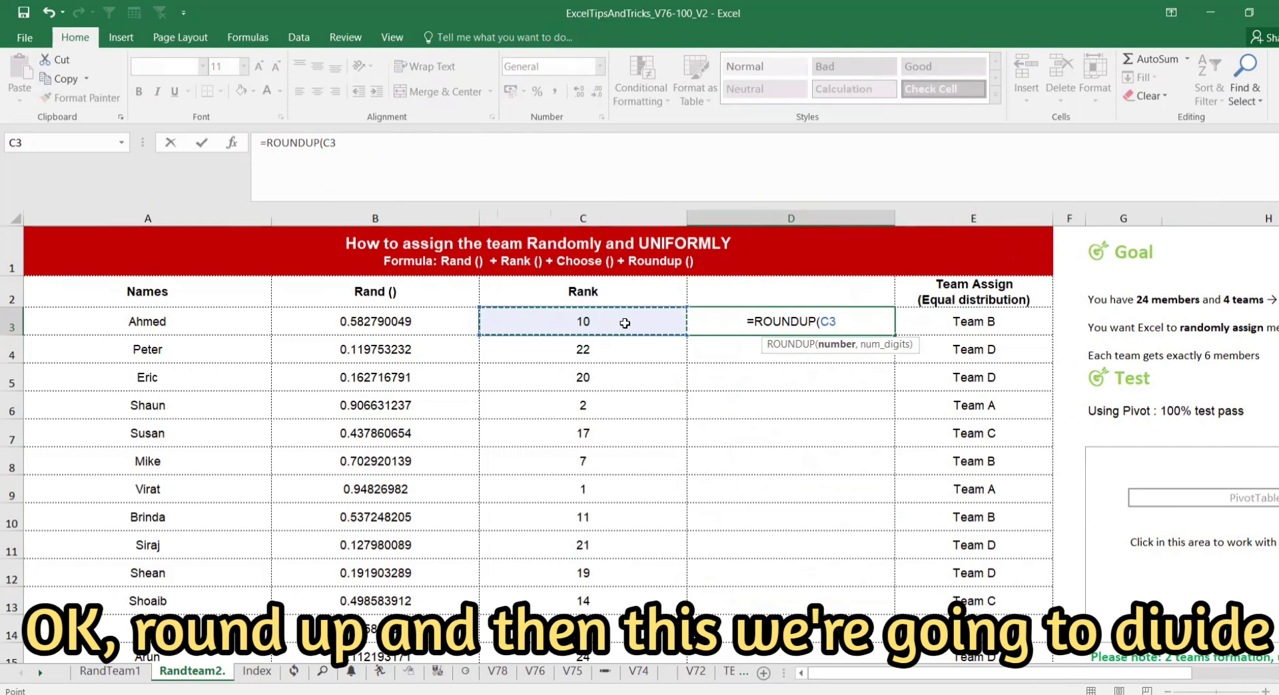
type(",")
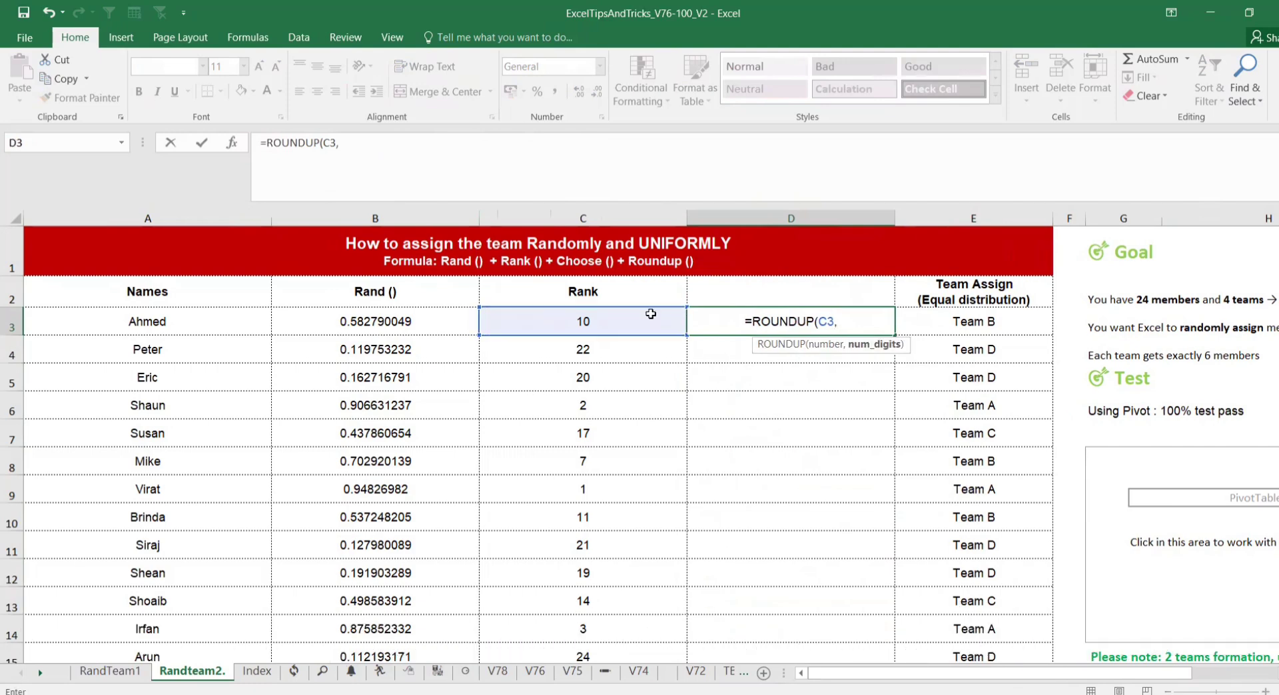
type("6")
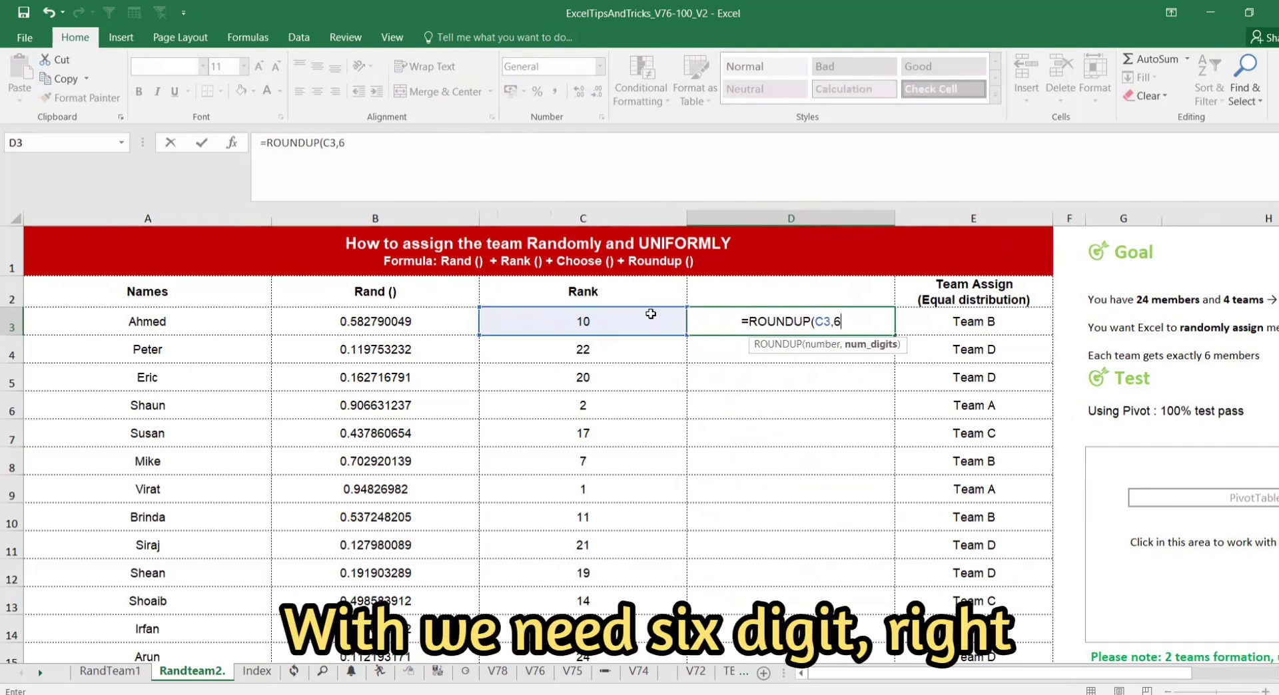
type("/0)")
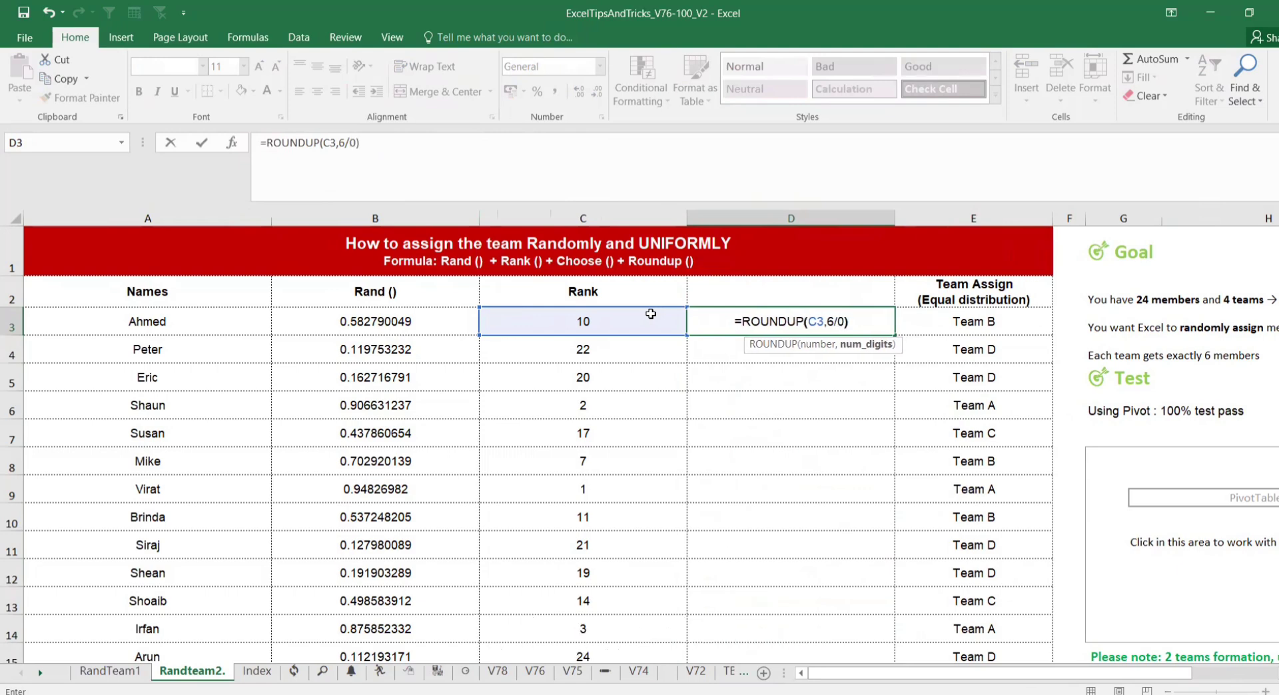
key("Return")
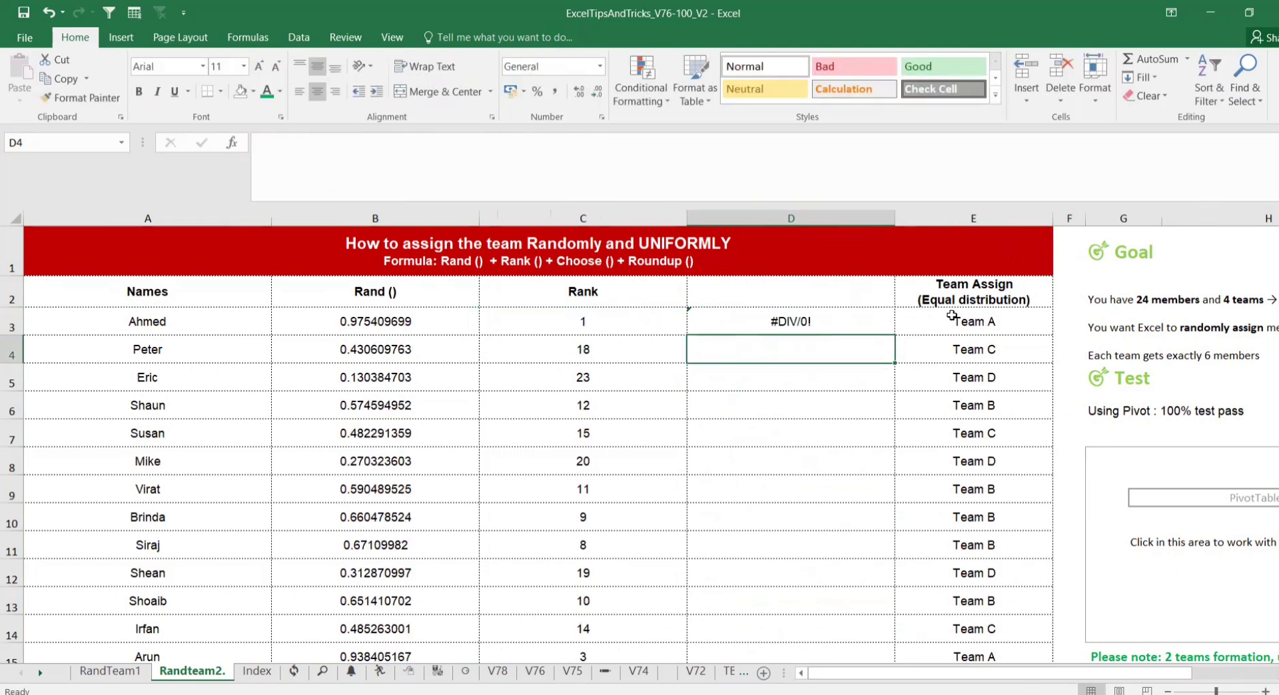
Step: Compare D3 with the Team Assign formula and remove the division by zero from the ROUNDUP formula in D3
left_click(935, 316)
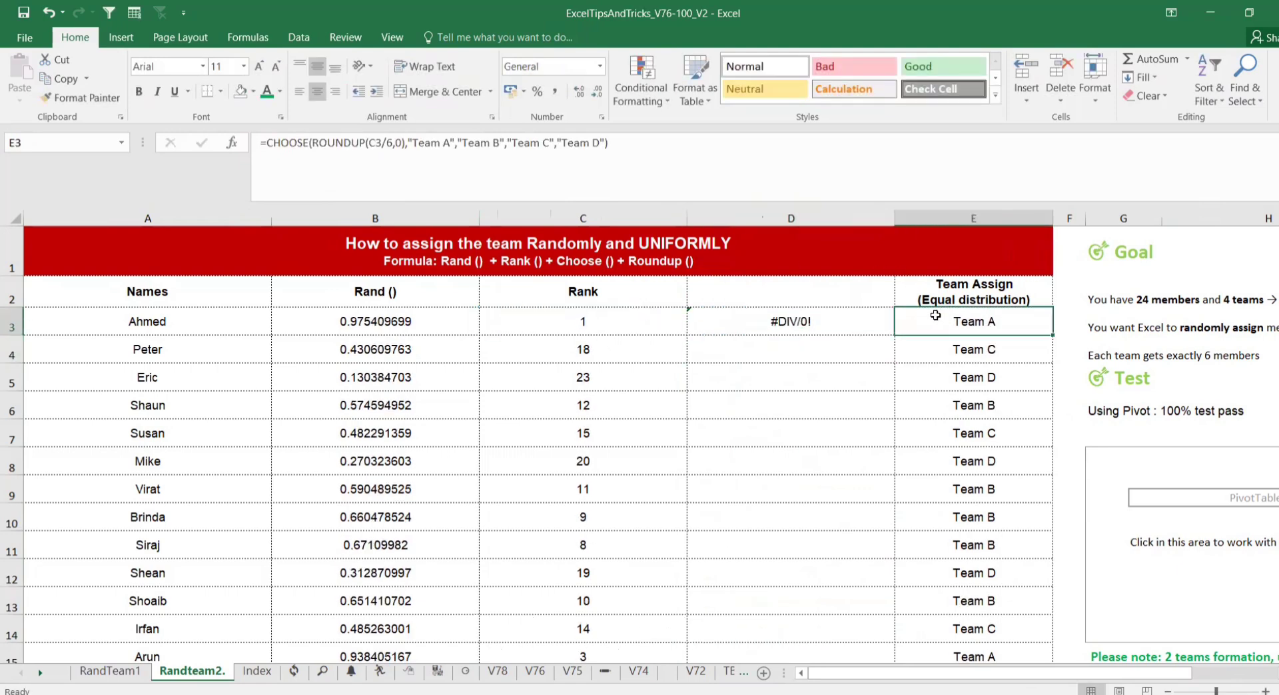
left_click(806, 321)
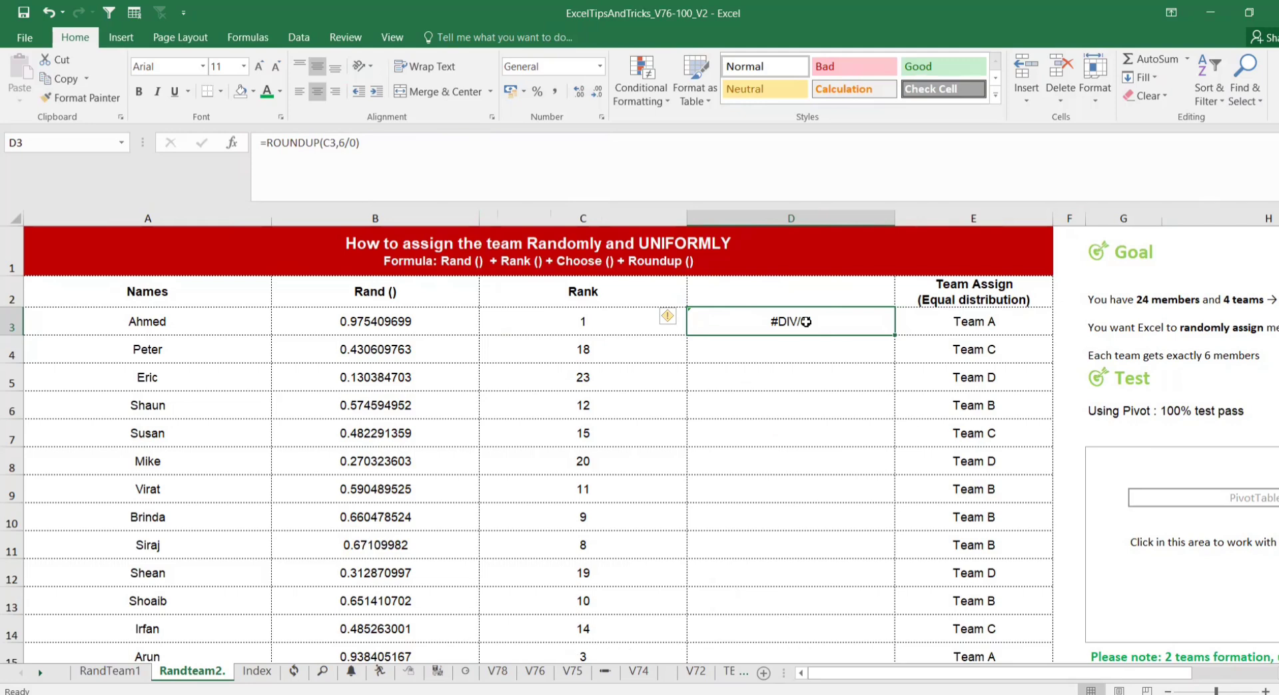
left_click(945, 320)
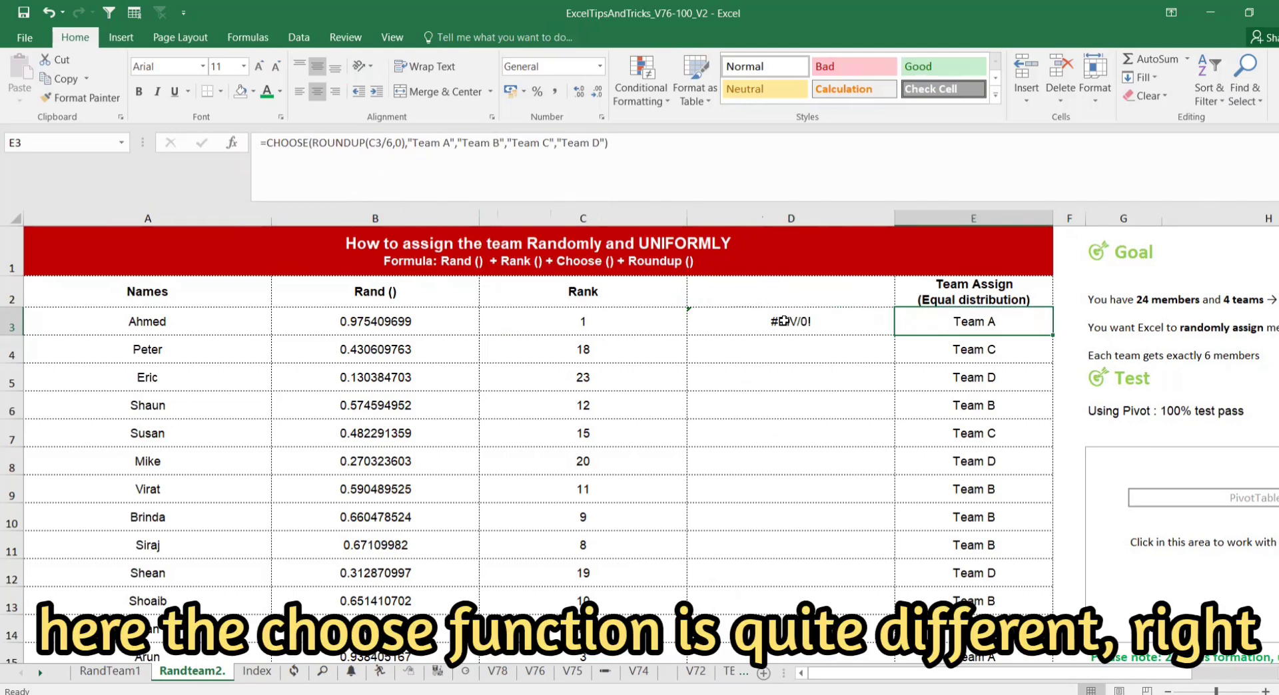
key("Left")
left_click(435, 149)
key("BackSpace")
key("BackSpace")
key("BackSpace")
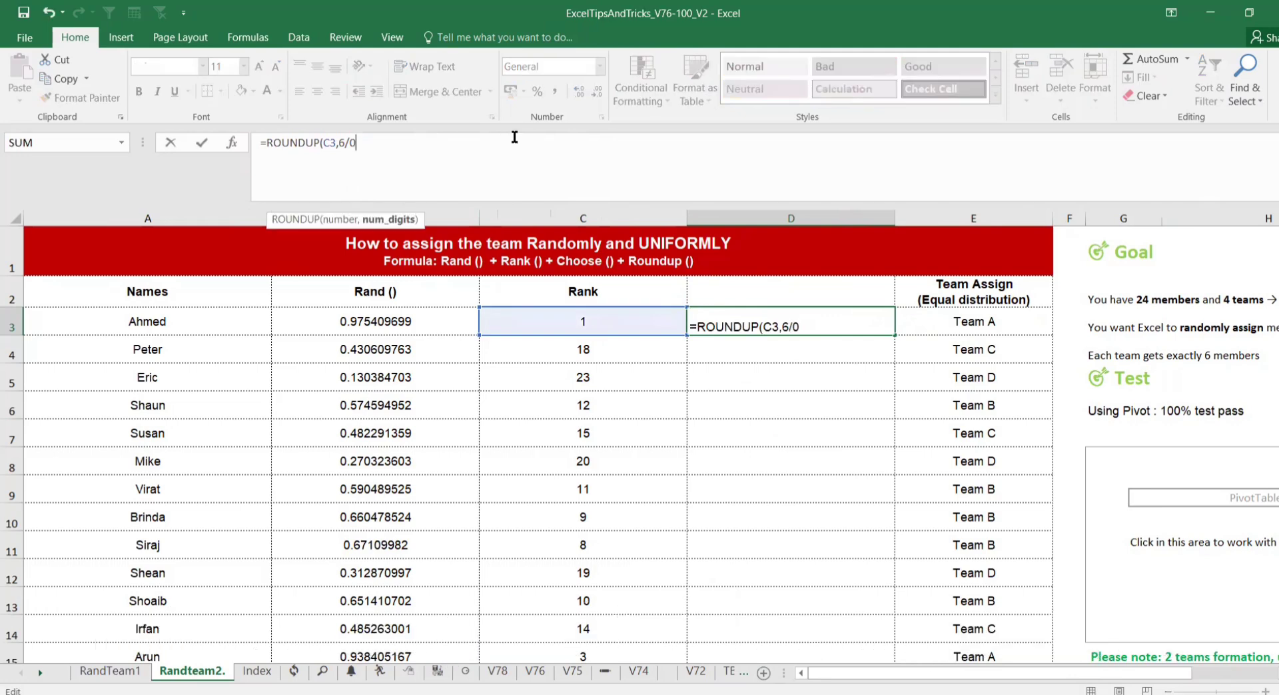
type(")")
key("Return")
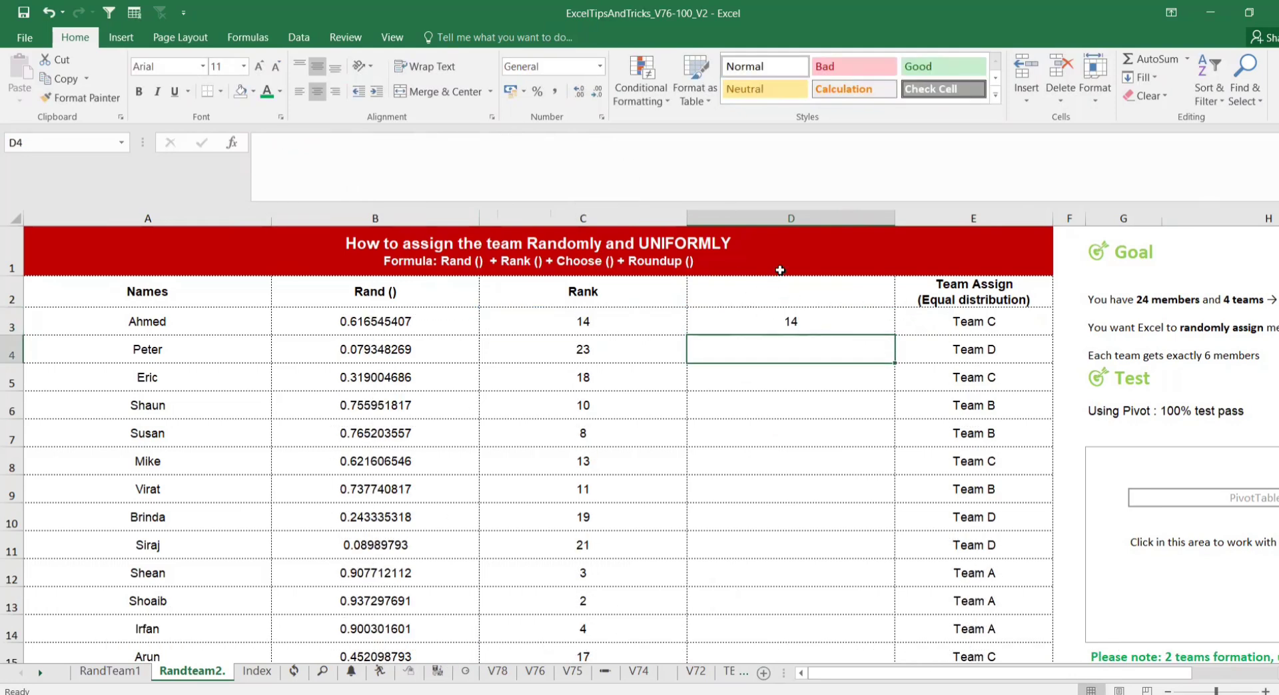
Step: Delete the inserted helper column D between Rank and Team Assign
left_click(785, 217)
right_click(779, 219)
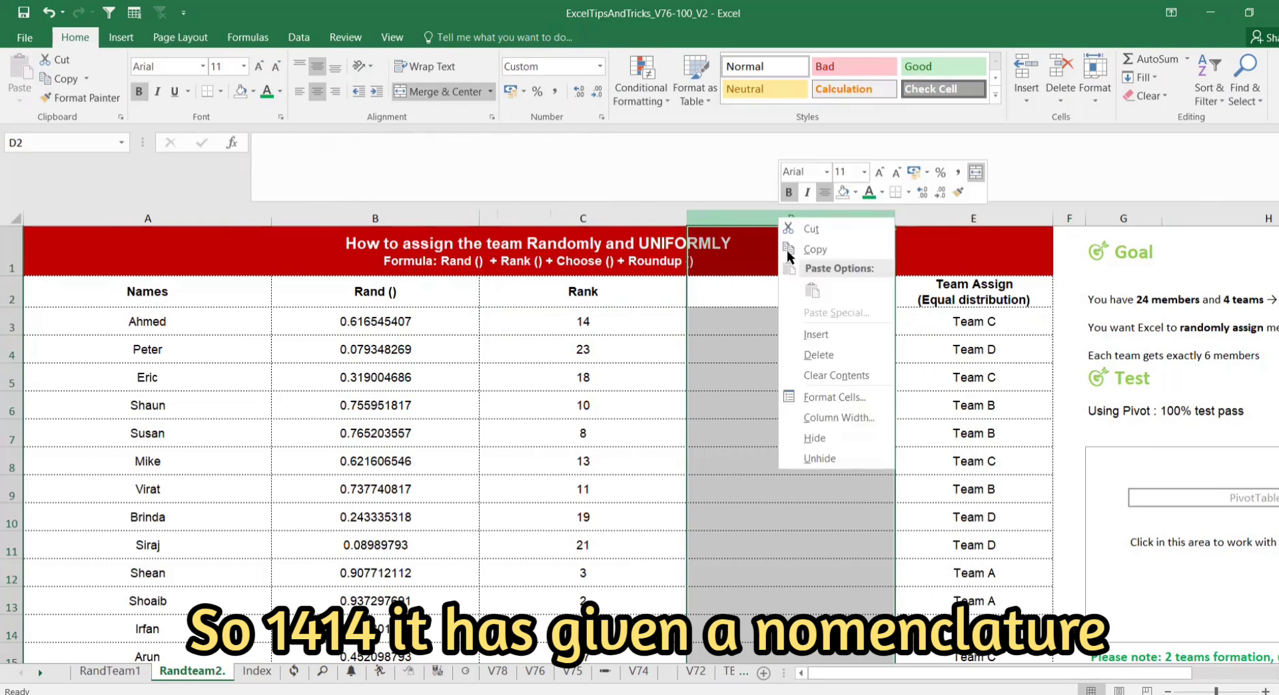
left_click(817, 358)
Step: Examine the ROUNDUP part of the CHOOSE formula in the first Team Assign cell, D3
left_click(743, 321)
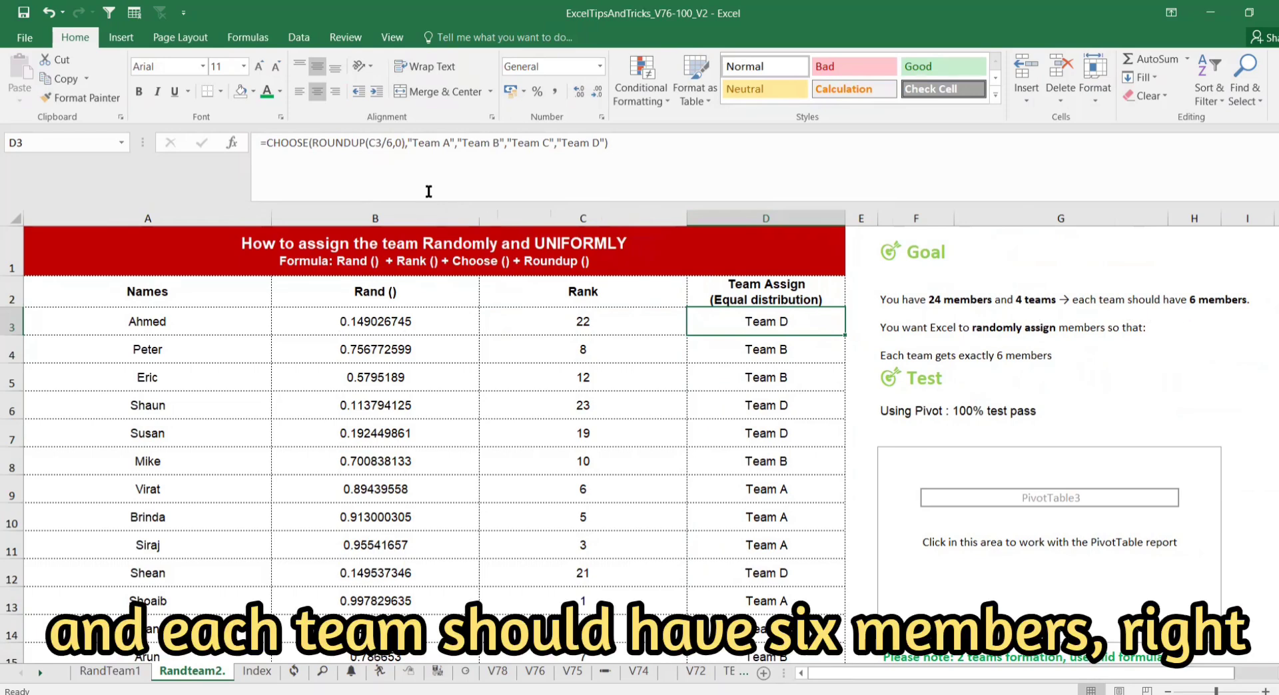
left_click(393, 143)
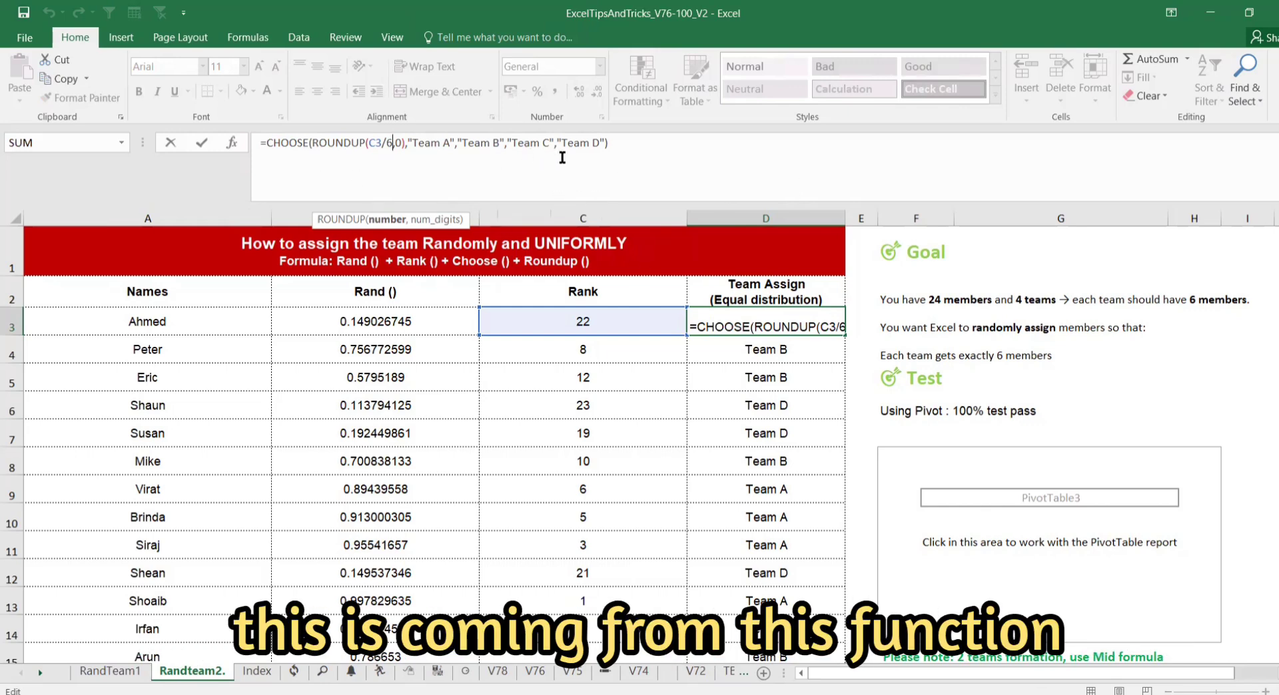
left_click(803, 326)
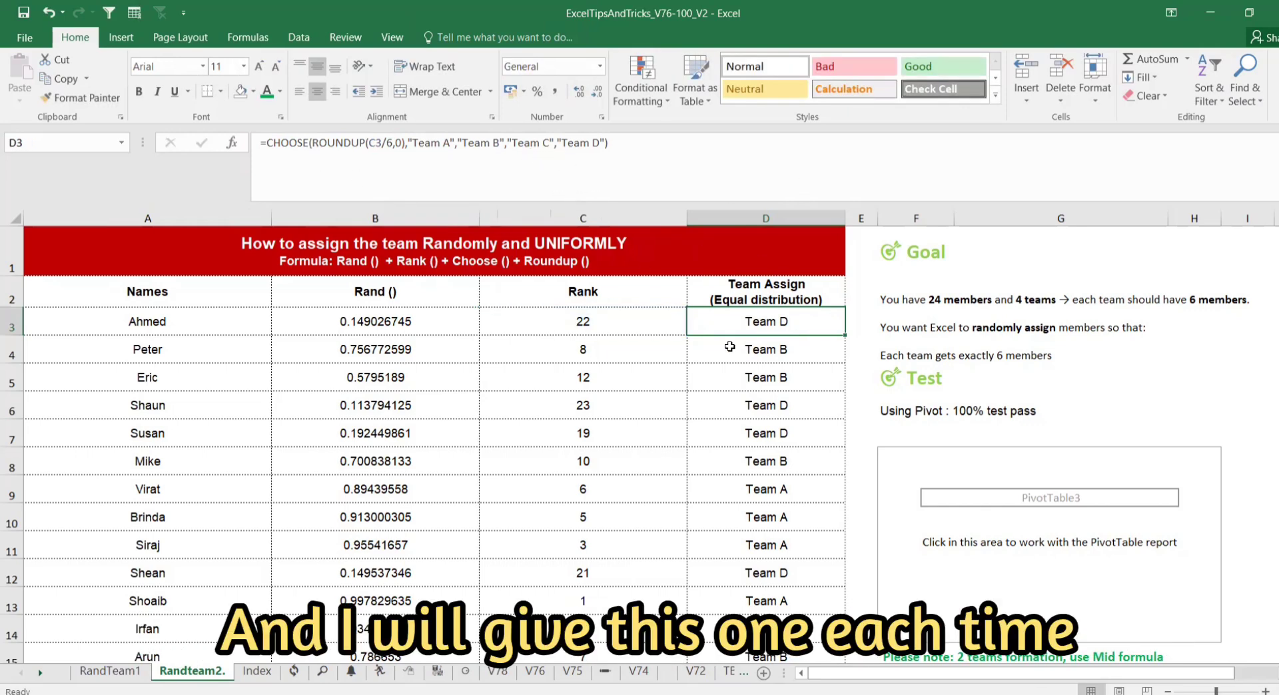
Step: Recalculate the worksheet repeatedly from an empty cell to test how the random numbers, ranks and team assignments reshuffle
left_click(681, 361)
left_click(1012, 248)
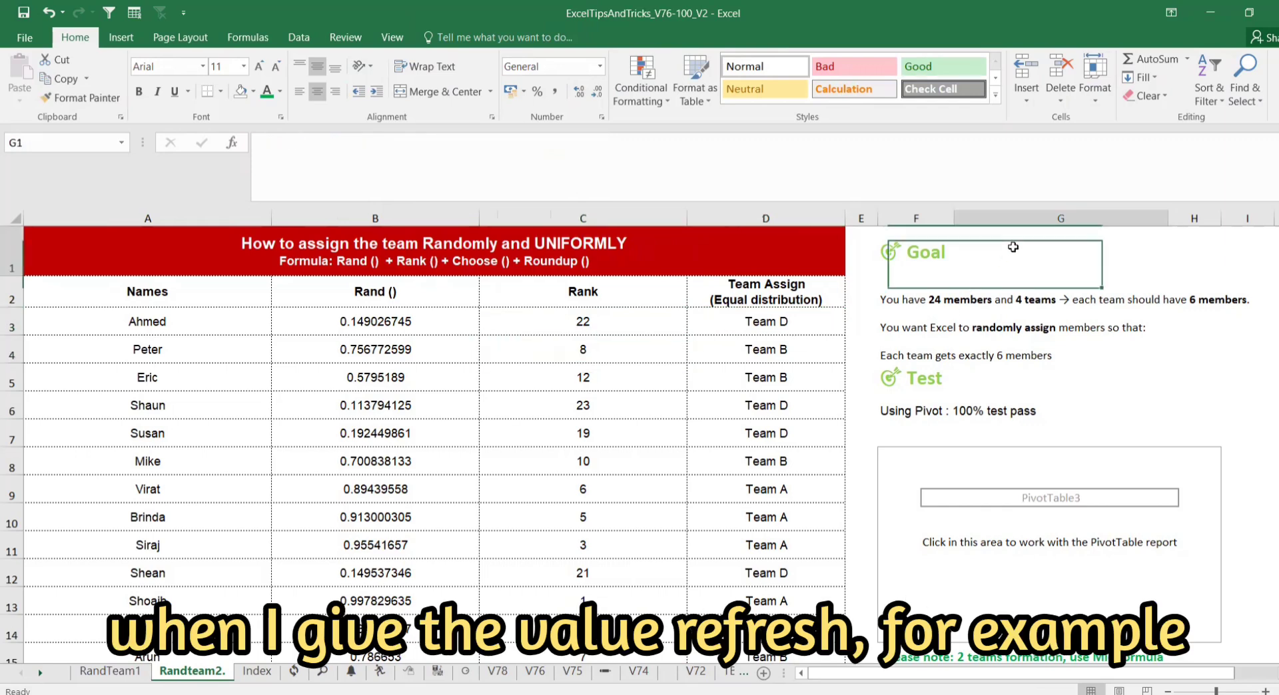
key("F9")
key("F9")
key("F9")
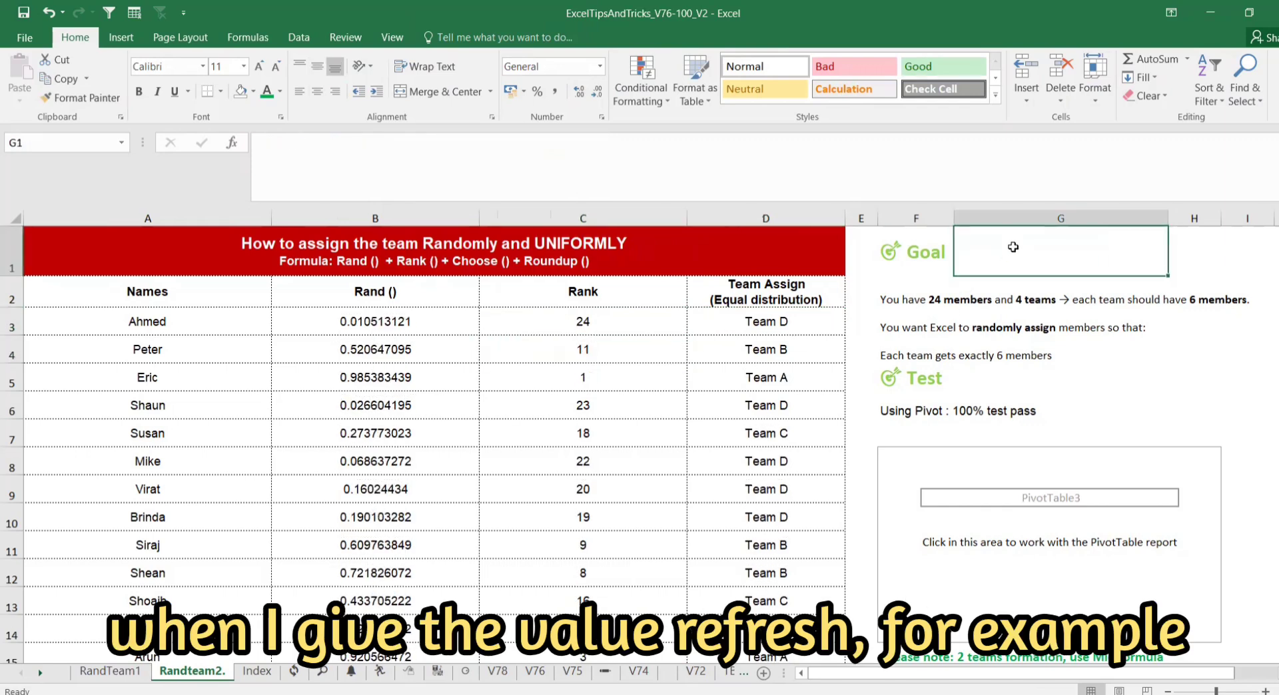
key("F9")
key("F9")
key("F9")
key("F9")
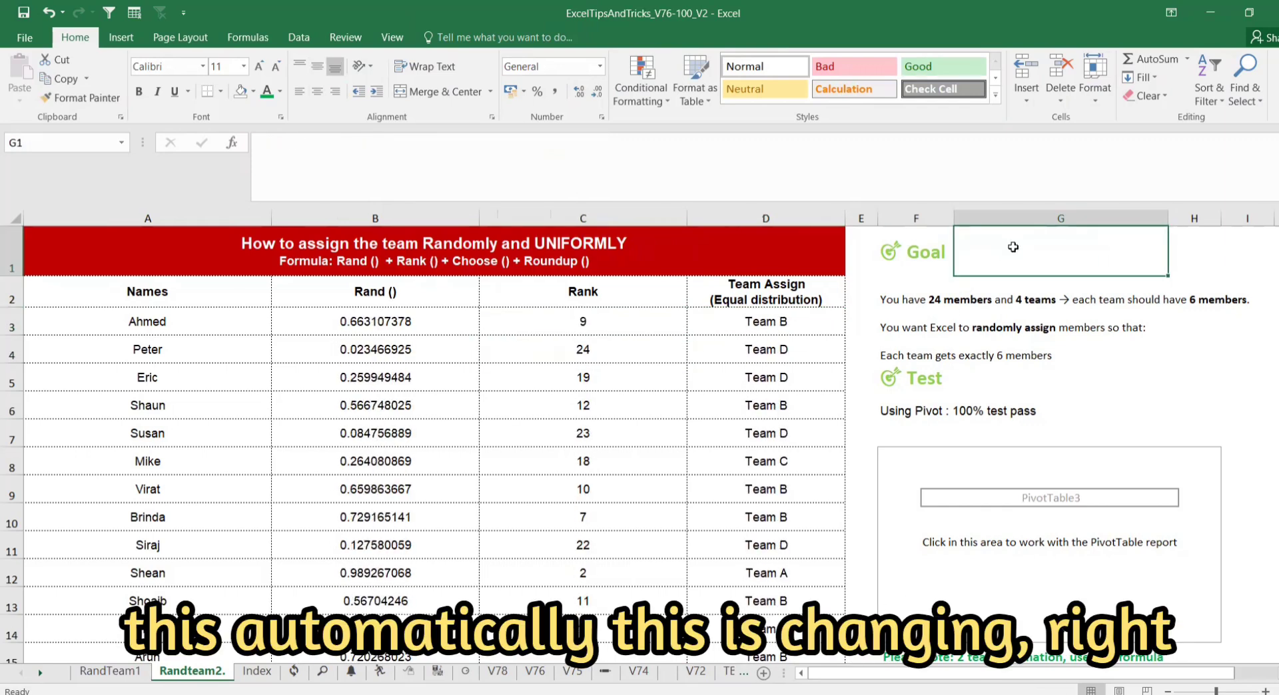
key("F9")
key("F9")
key("F9")
key("F9")
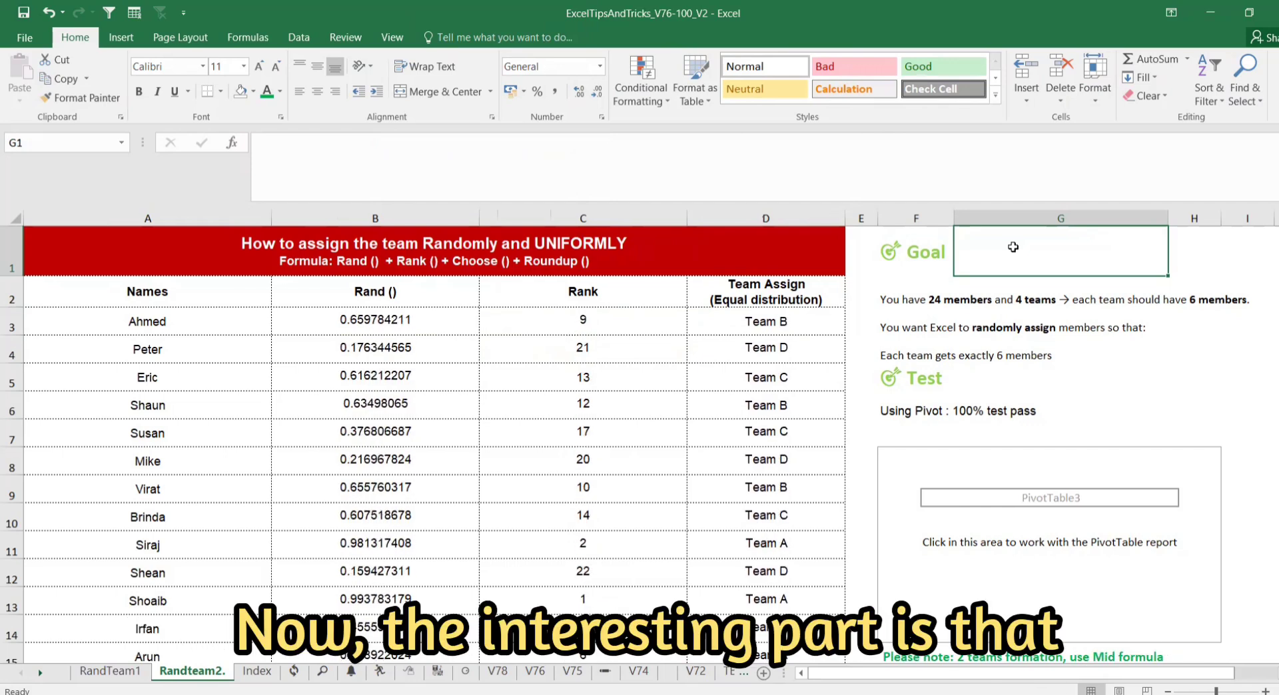
key("F9")
key("F9")
key("F9")
key("F9")
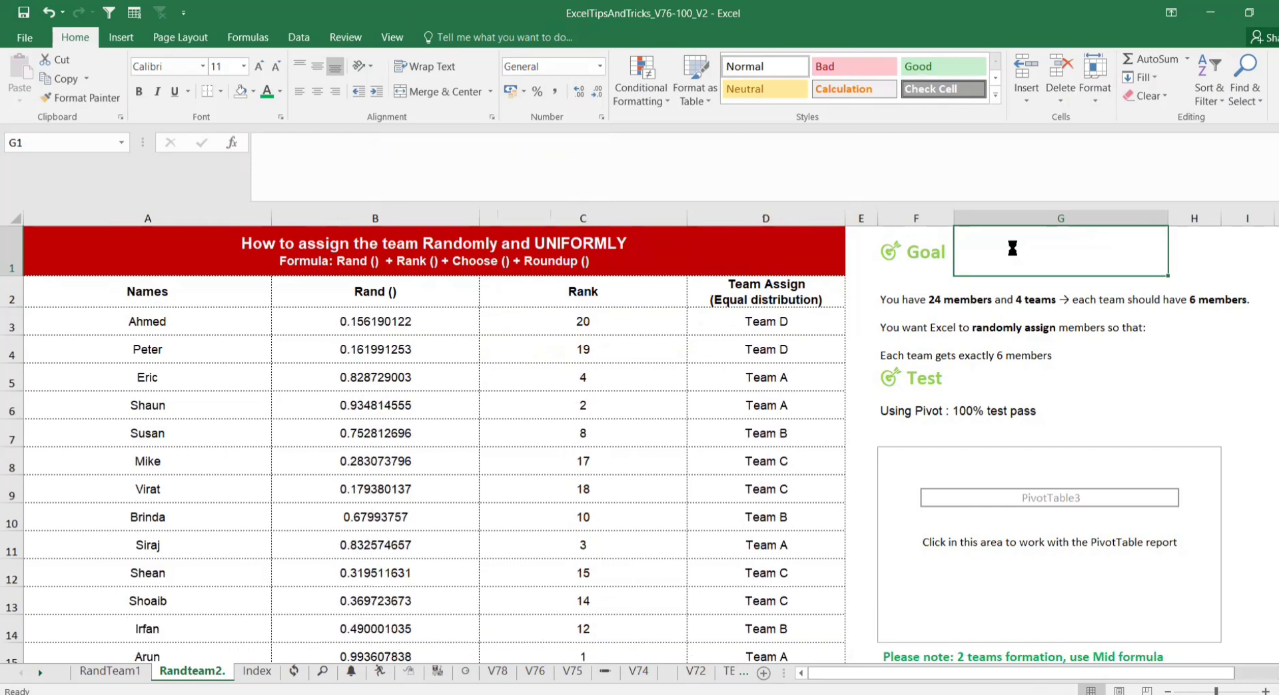
key("F9")
key("F9")
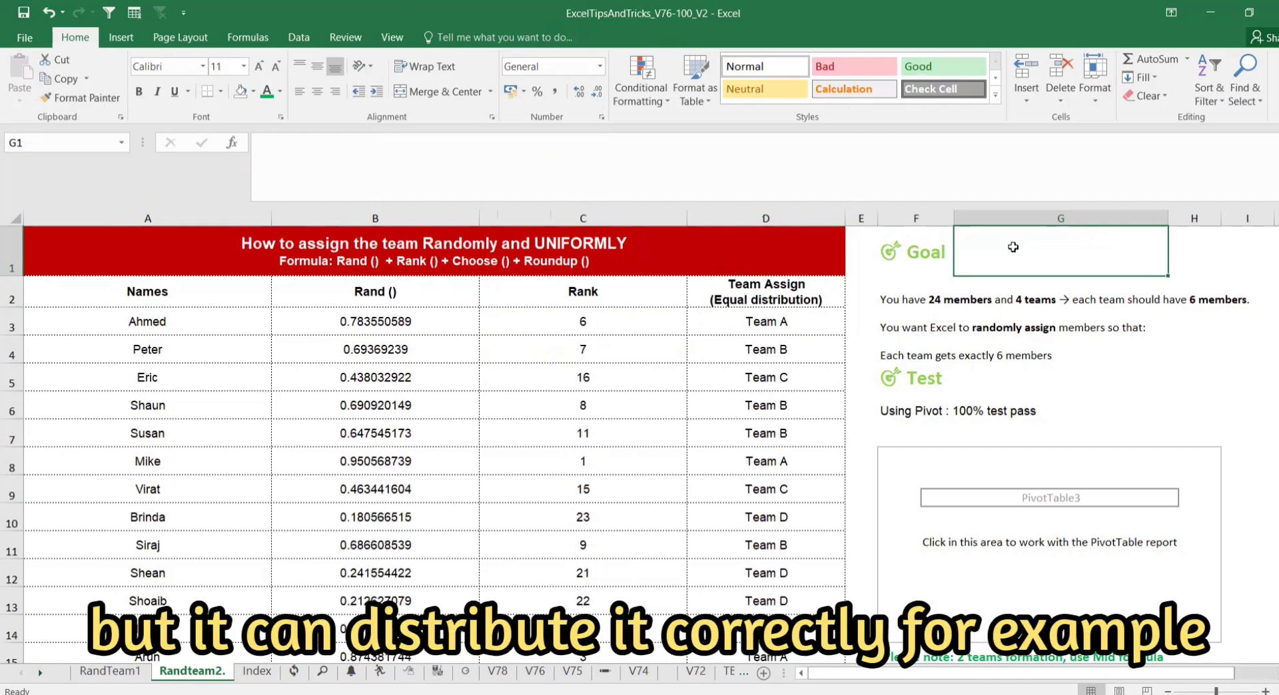
key("F9")
key("F9")
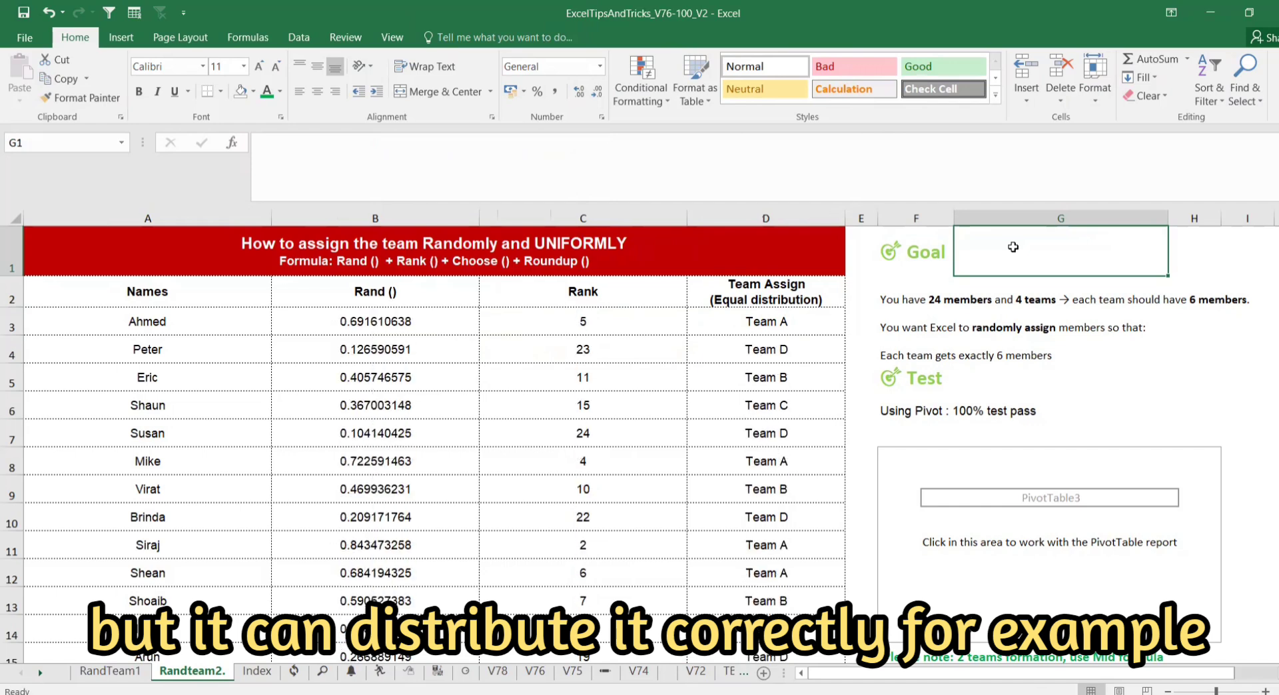
Step: Set the divisor in D3 to 8, making the formula =CHOOSE(ROUNDUP(C3/8,0),"Team A","Team B","Team C","Team D")
left_click(559, 322)
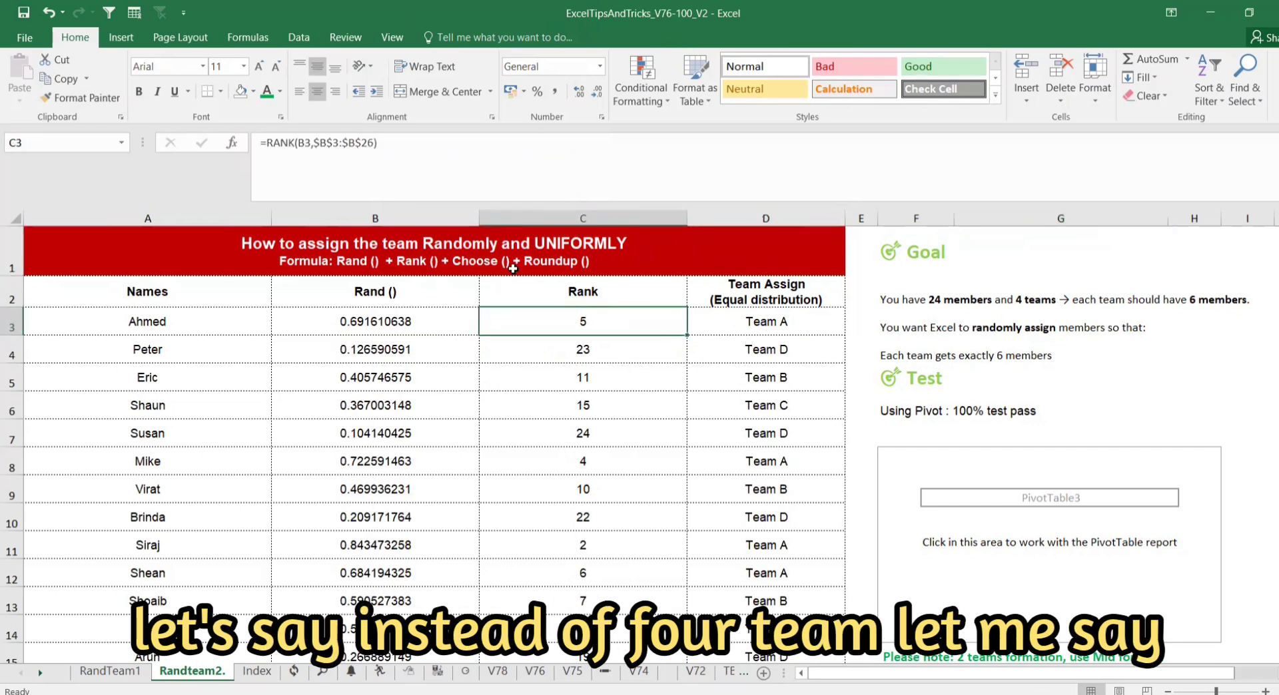
left_click(727, 320)
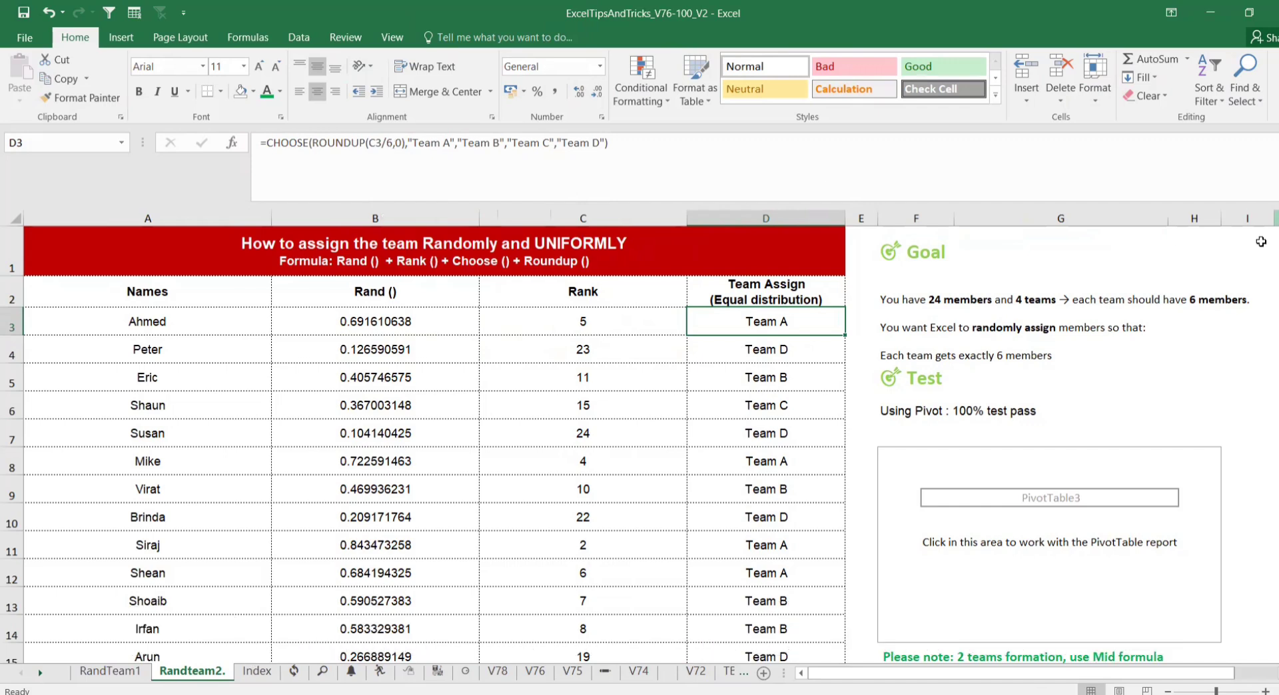
left_click(1078, 241)
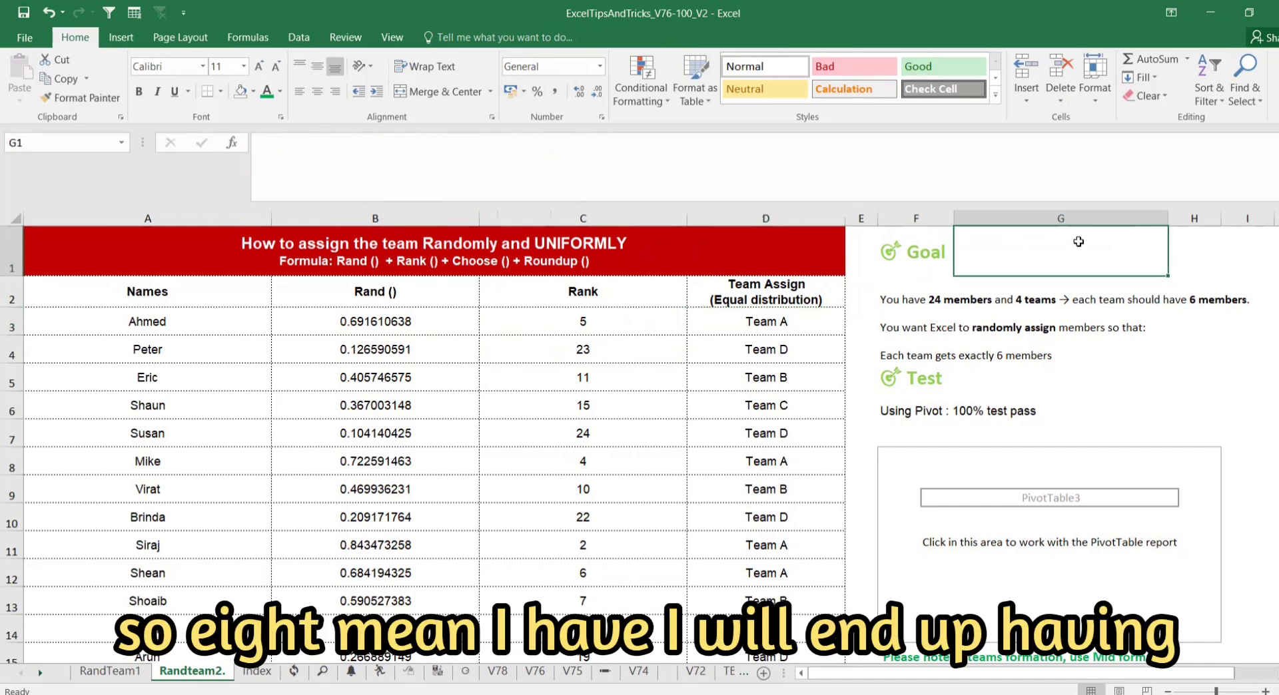
left_click(725, 317)
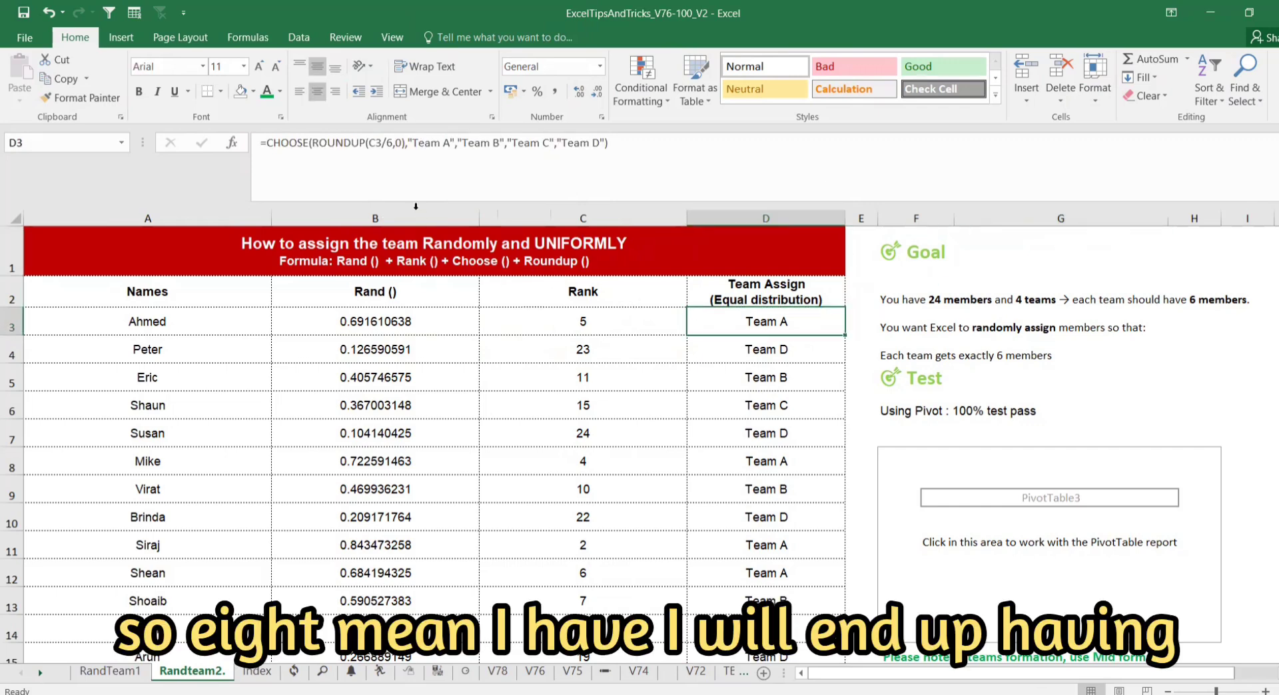
left_click(392, 142)
key("BackSpace")
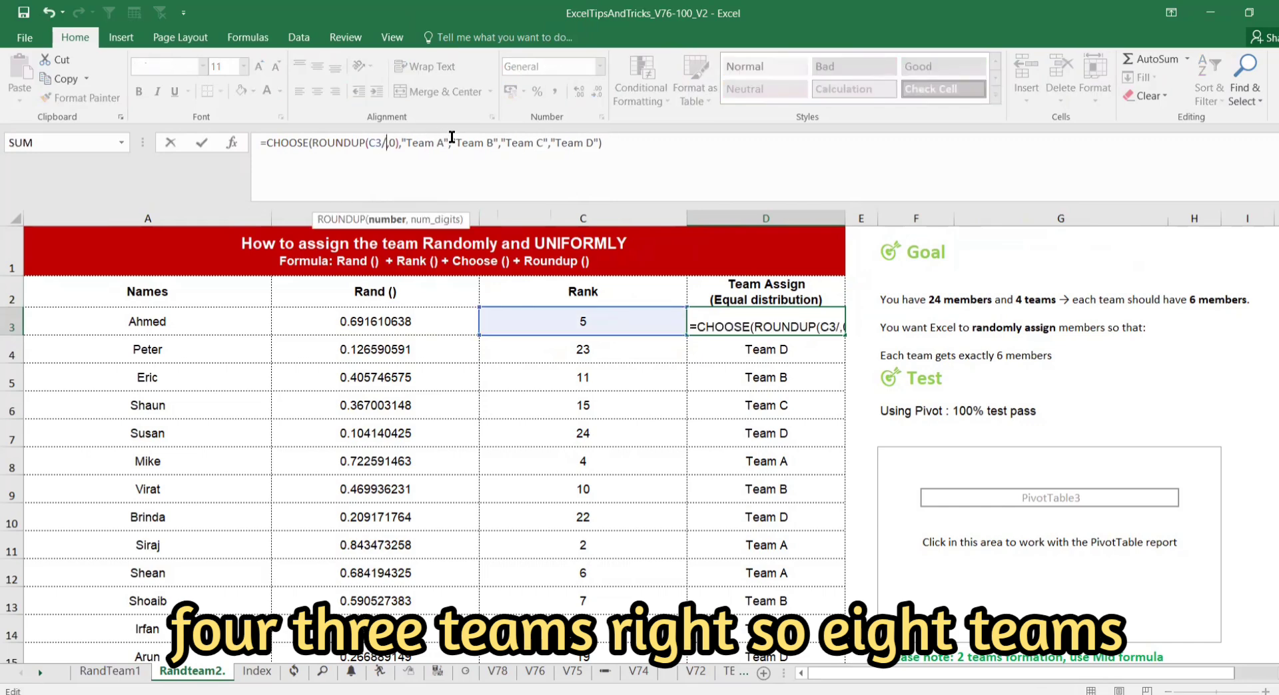
type("8")
key("Return")
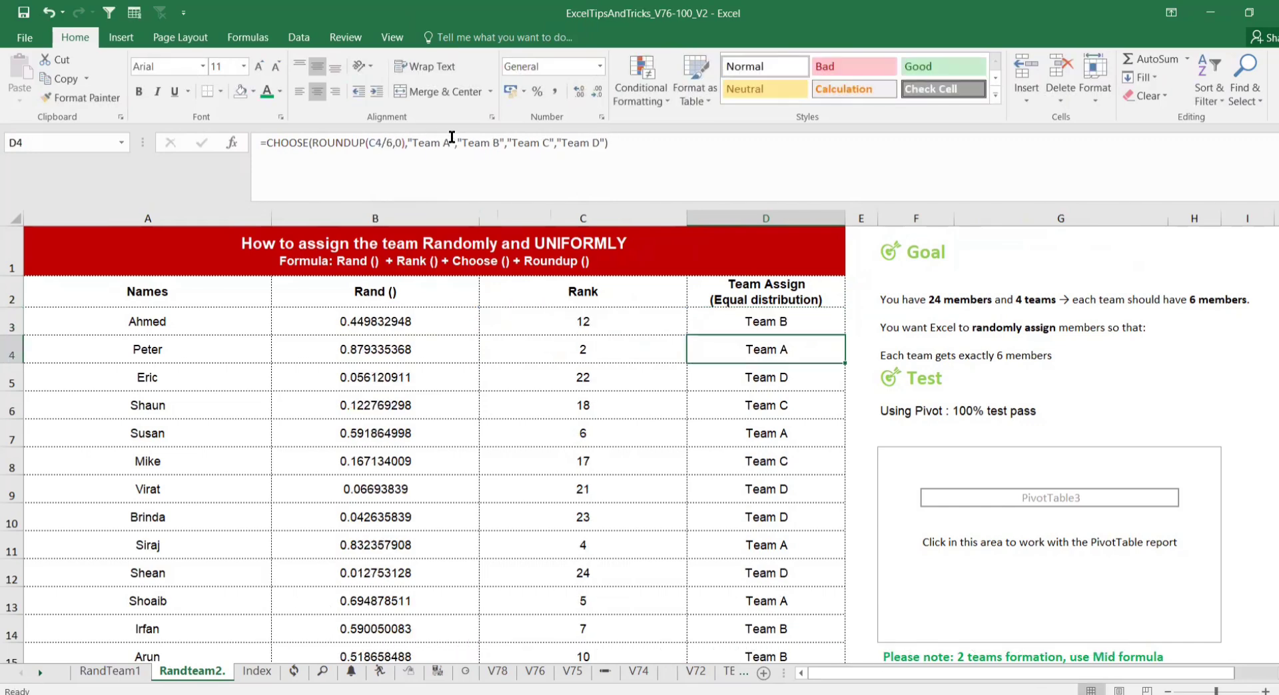
left_click(771, 318)
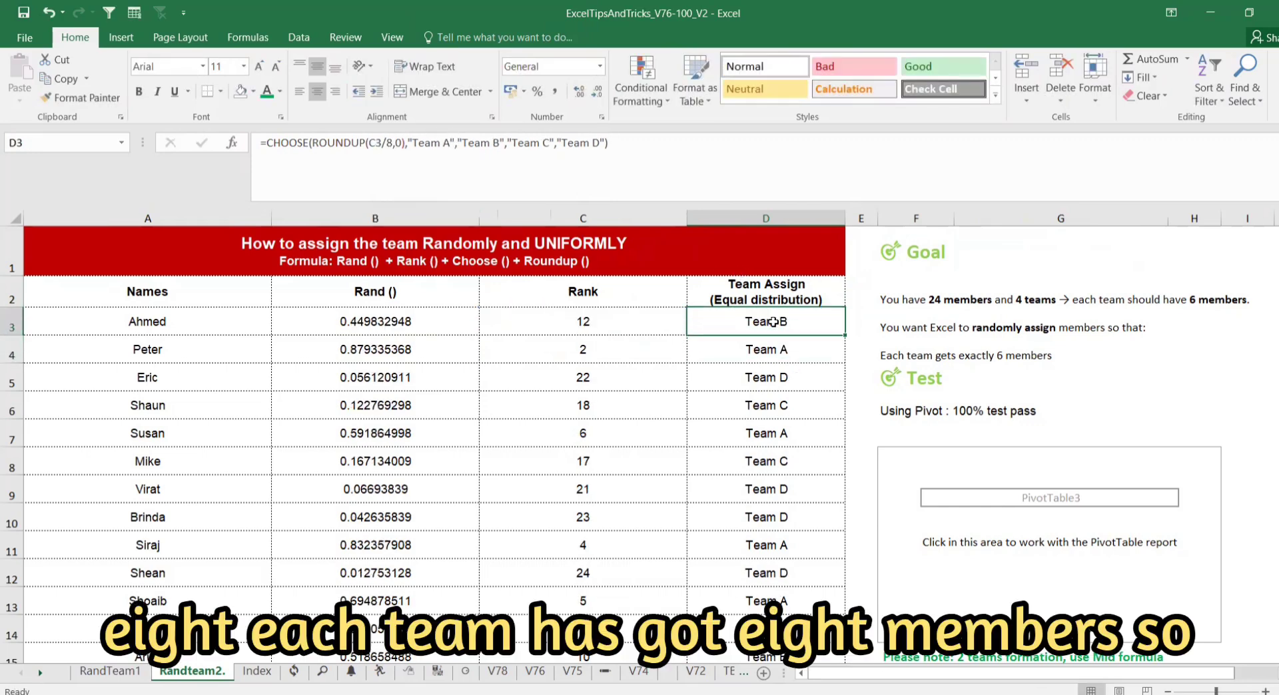
Step: Fill the divide-by-8 formula from D3 down the Team Assign column and review the assigned teams
double_click(844, 335)
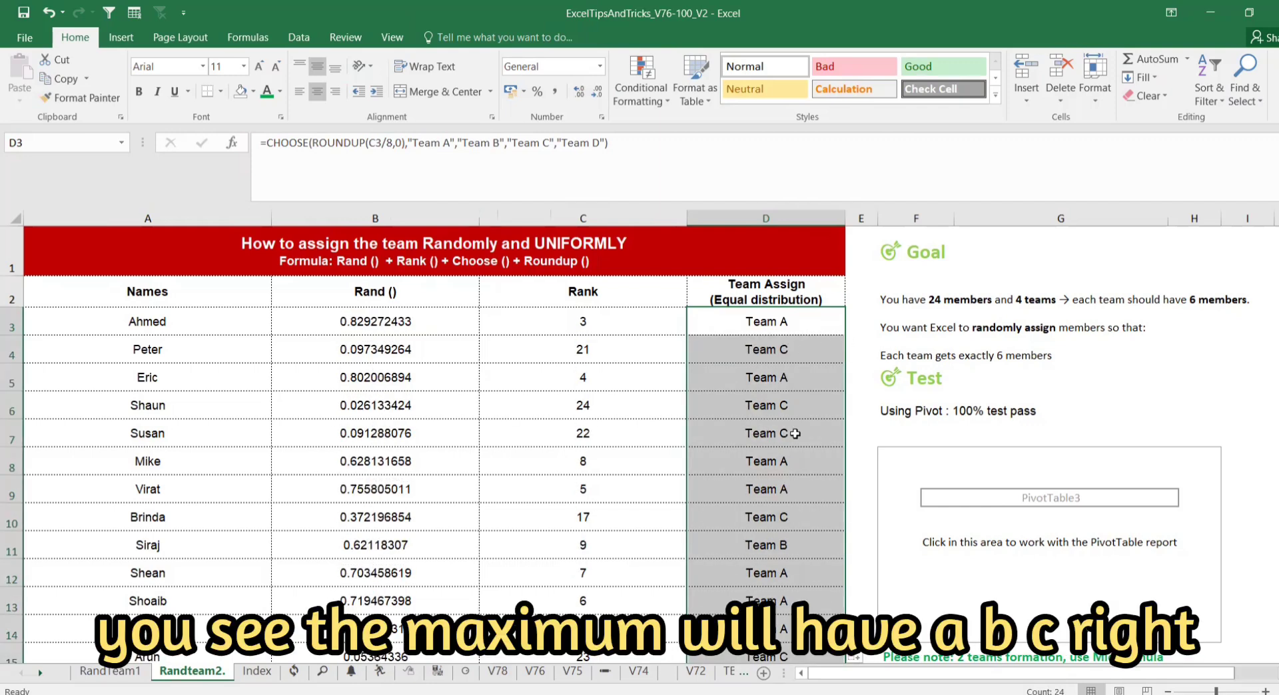
scroll(794, 399, "down", 6)
scroll(792, 402, "up", 6)
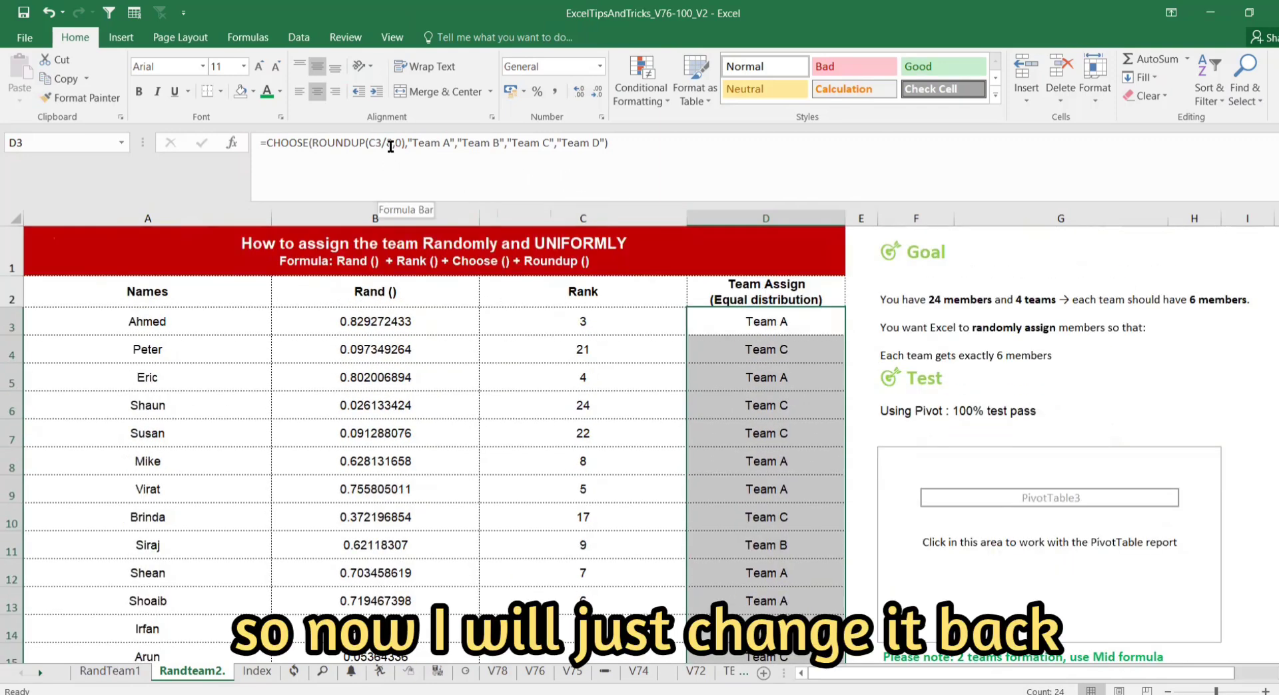
Step: Set the divisor in D3's ROUNDUP back to 6 and fill the formula down the Team Assign column
left_click(394, 142)
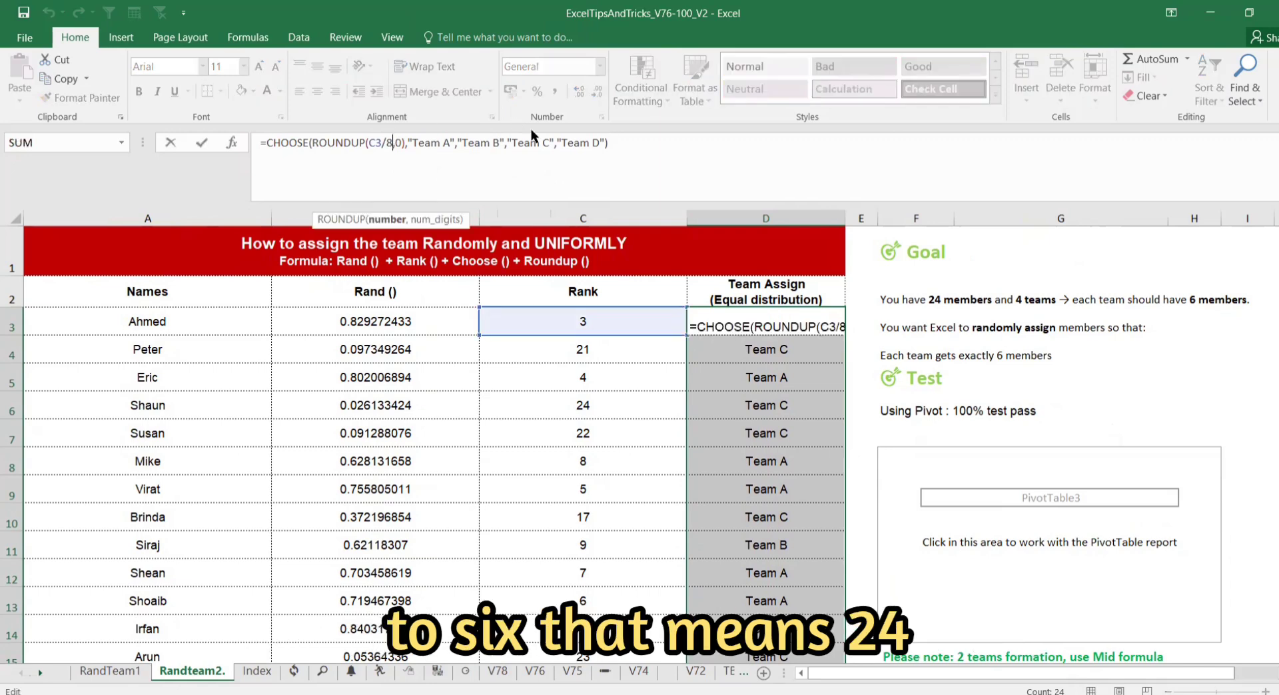
key("BackSpace")
type("6")
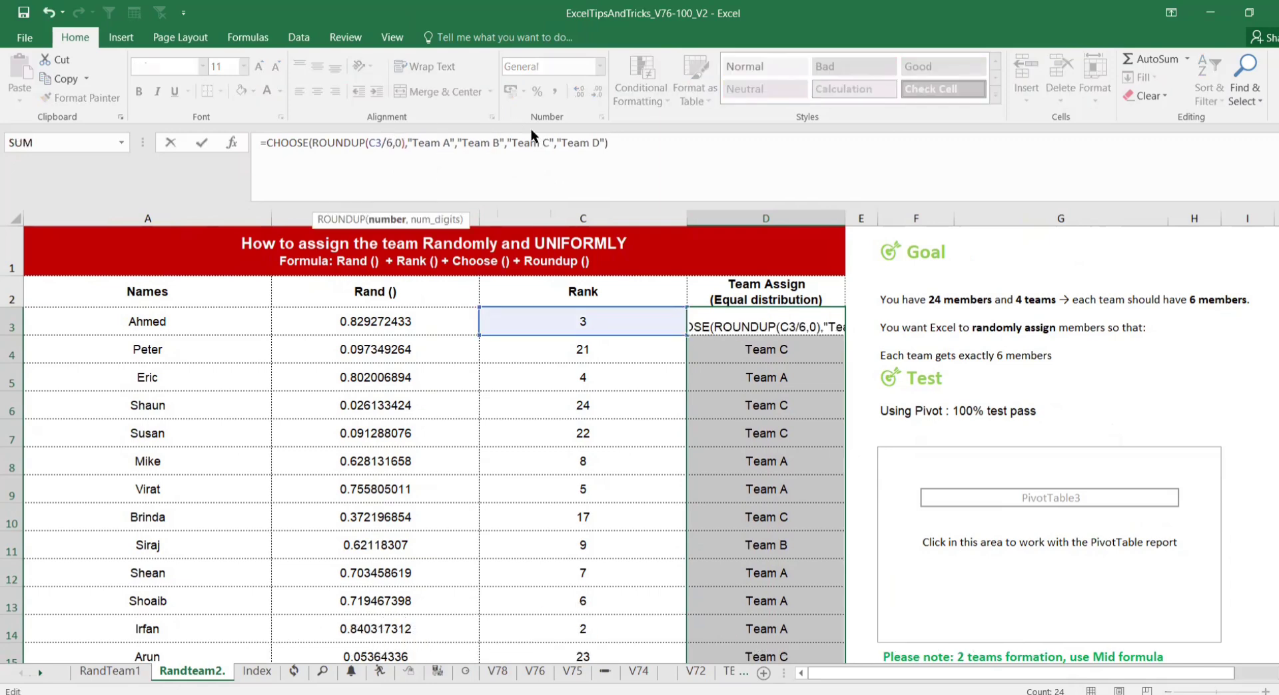
key("Return")
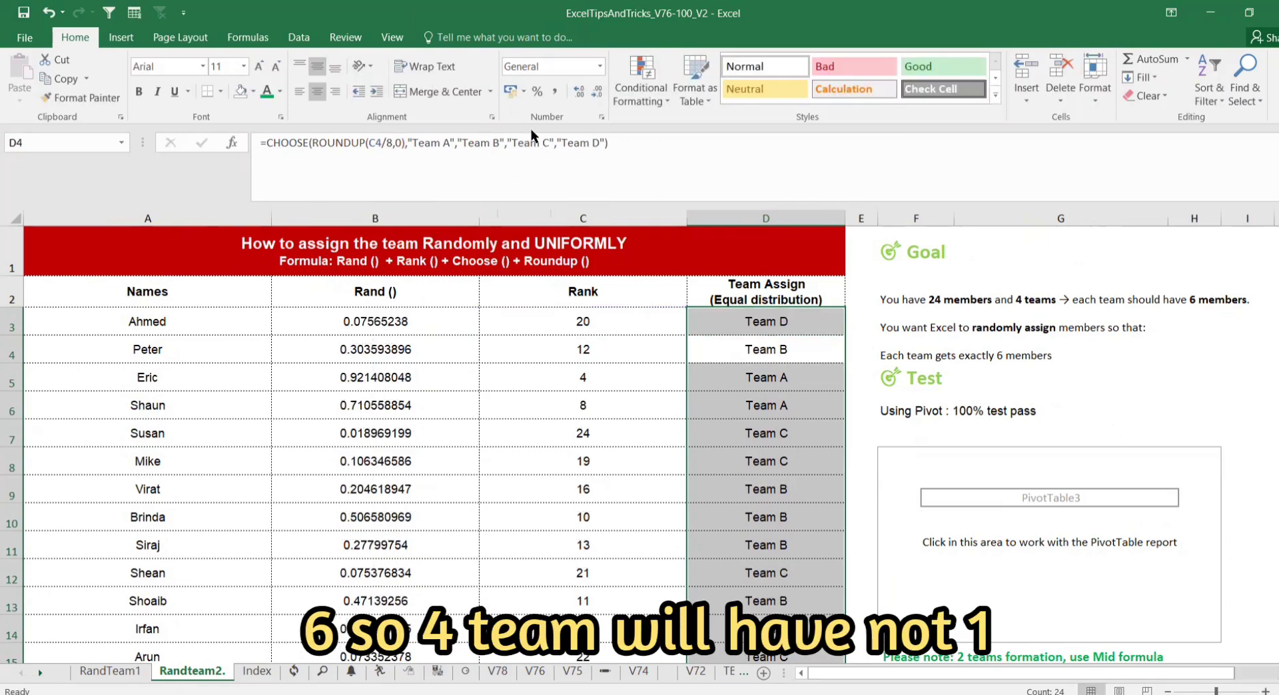
left_click(807, 321)
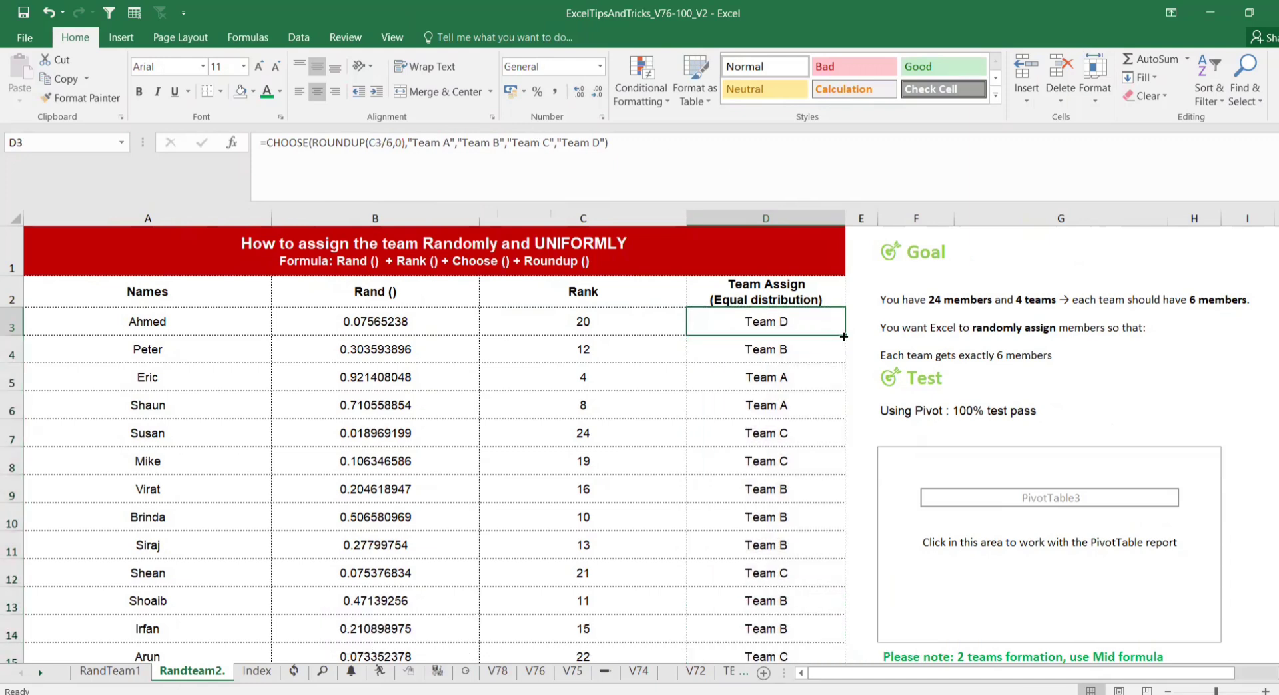
double_click(843, 336)
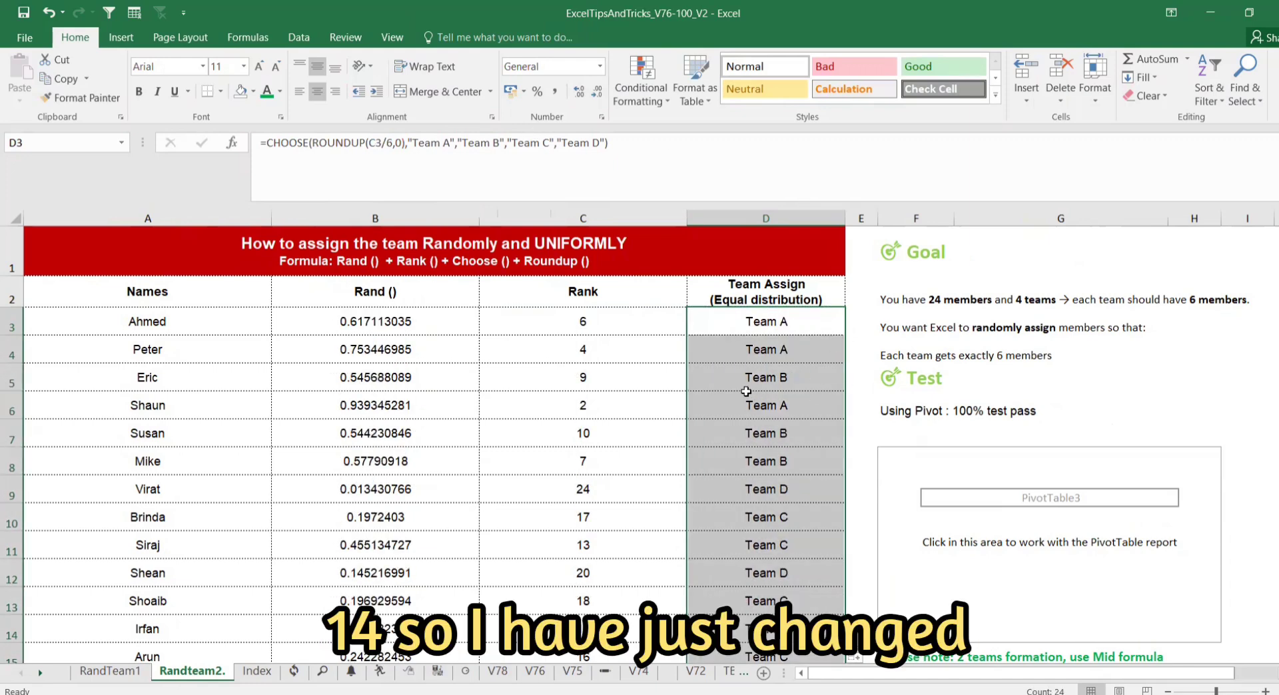
left_click(959, 509)
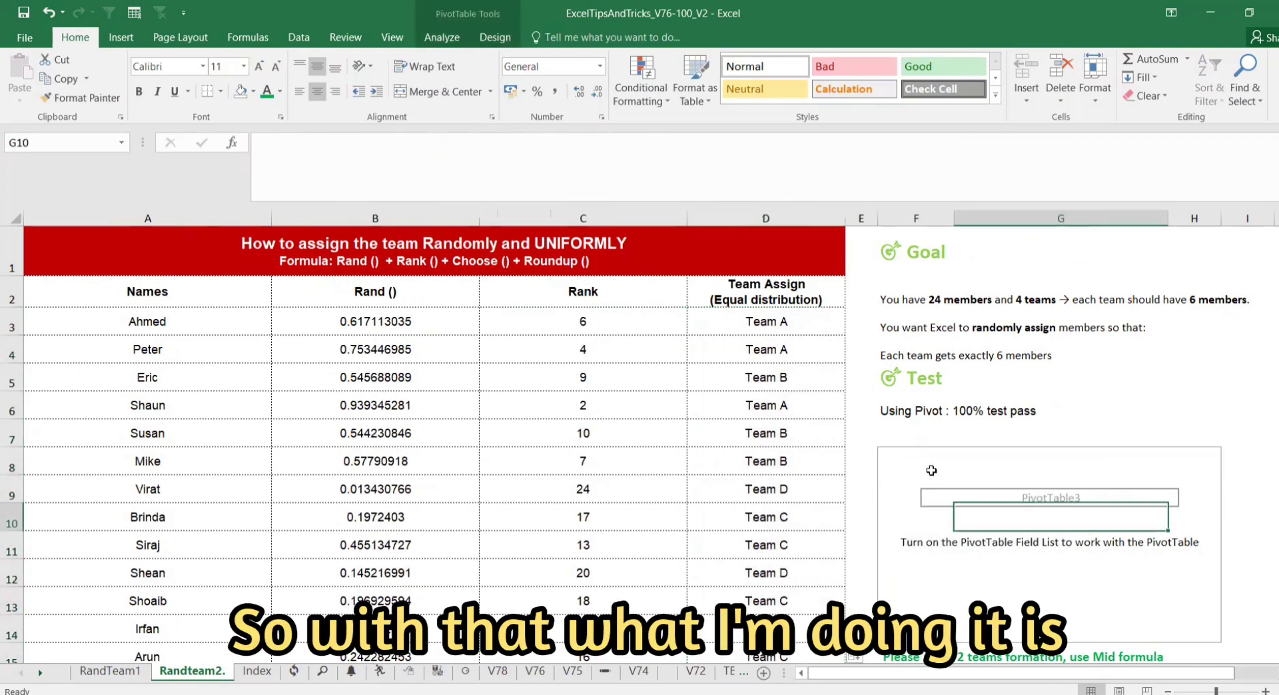
left_click(907, 453)
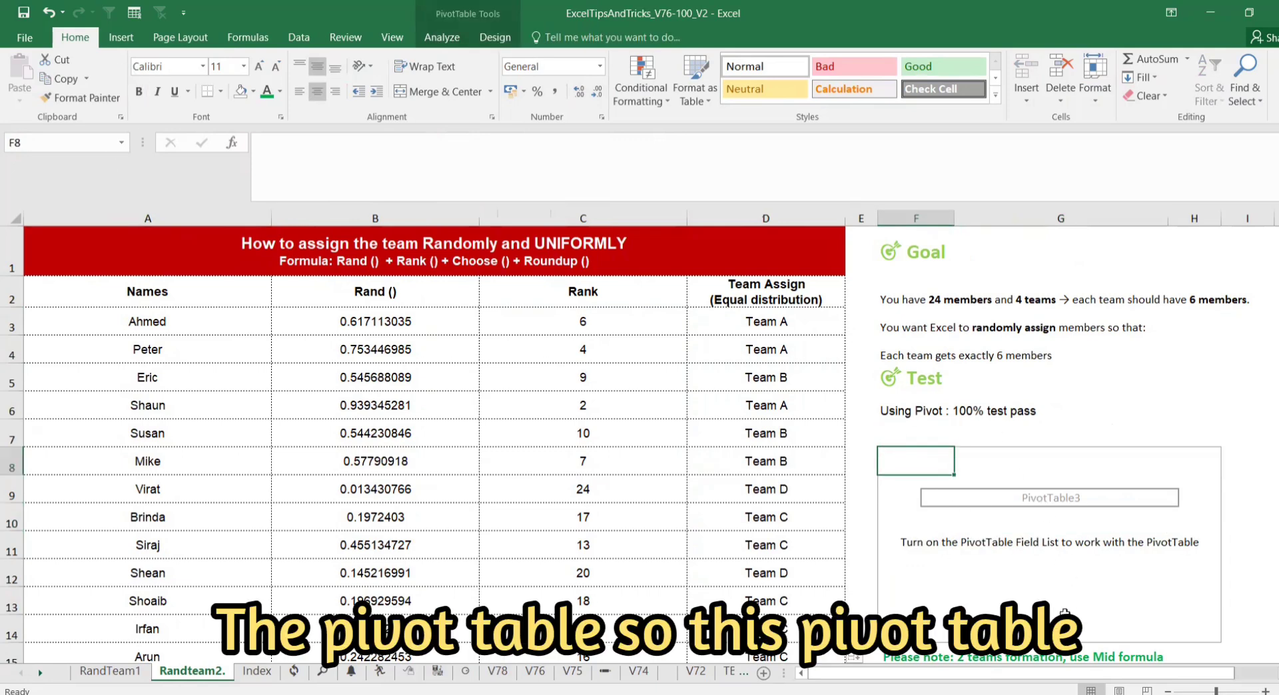
left_click(1065, 629)
left_click(990, 494)
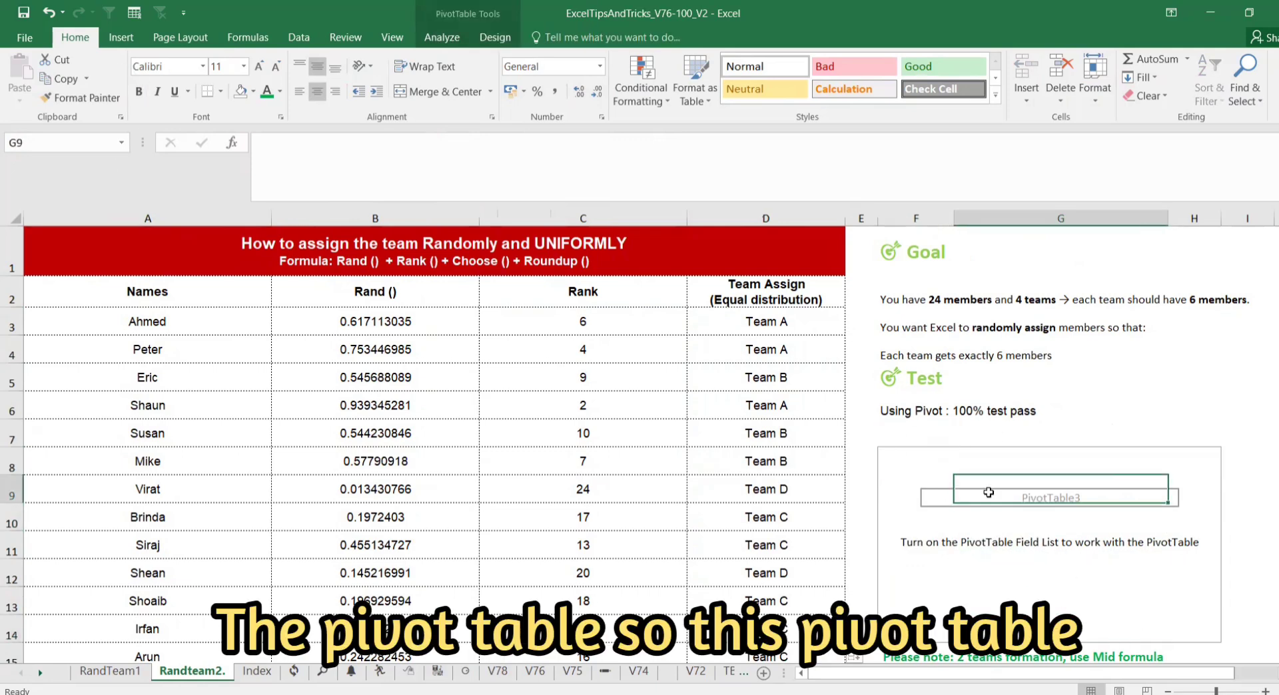
left_click(962, 507)
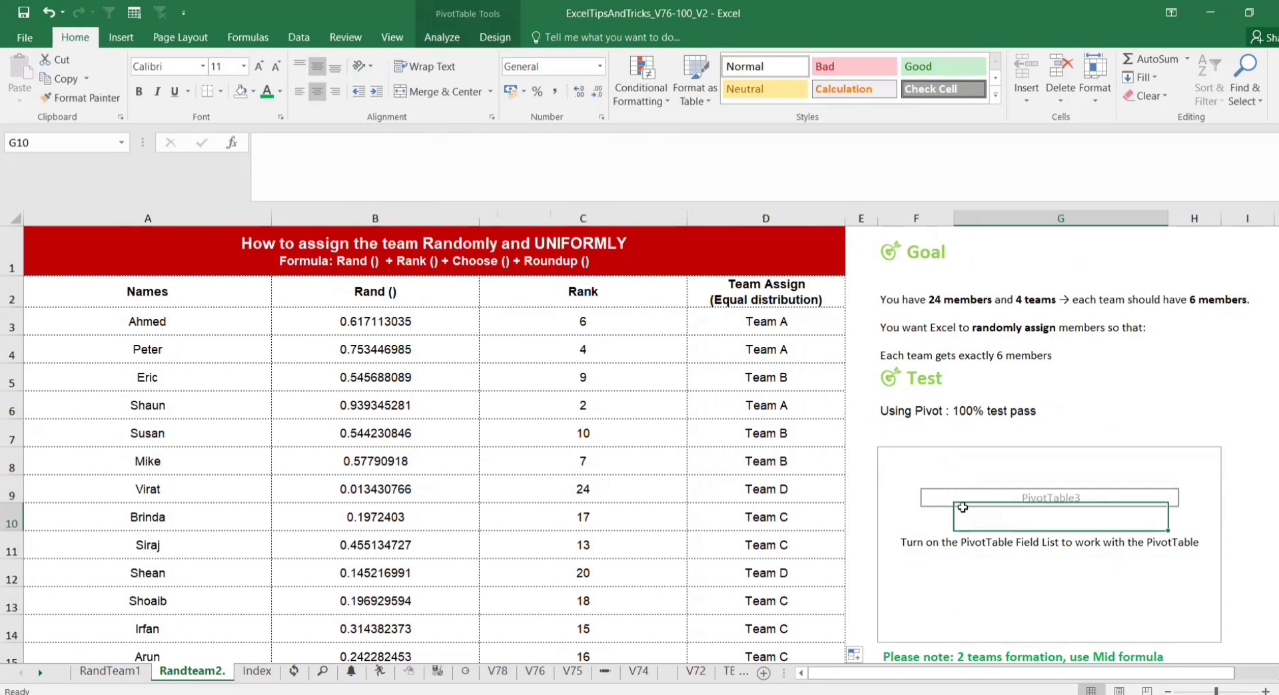
left_click(883, 447)
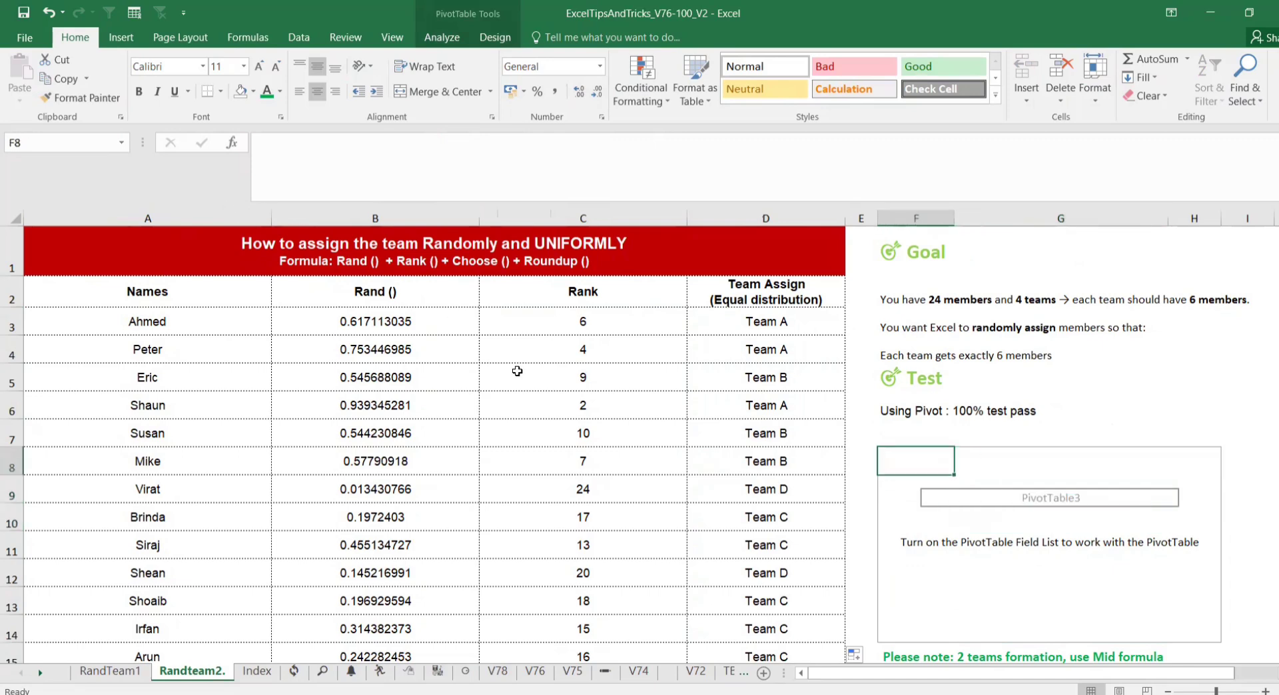
Step: Try to insert a pivot table based on the Team Assign range D2:D26 into the existing worksheet at F8
left_click(736, 293)
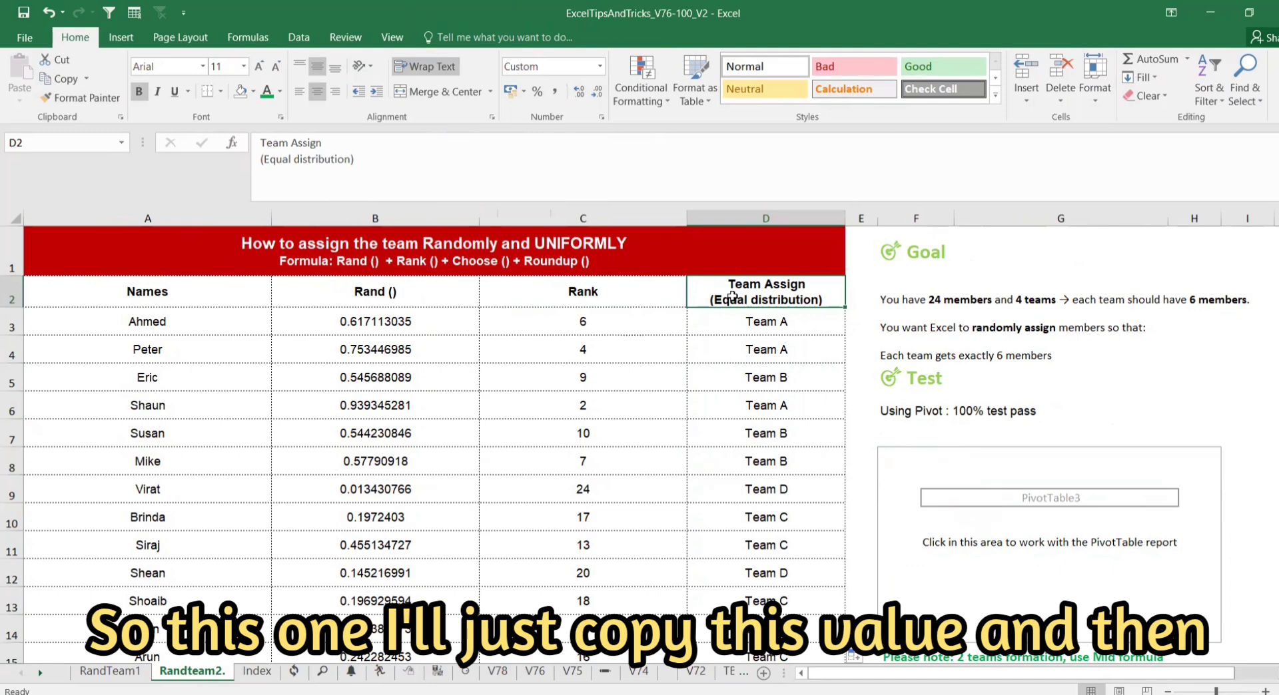
key("ctrl+shift+Down")
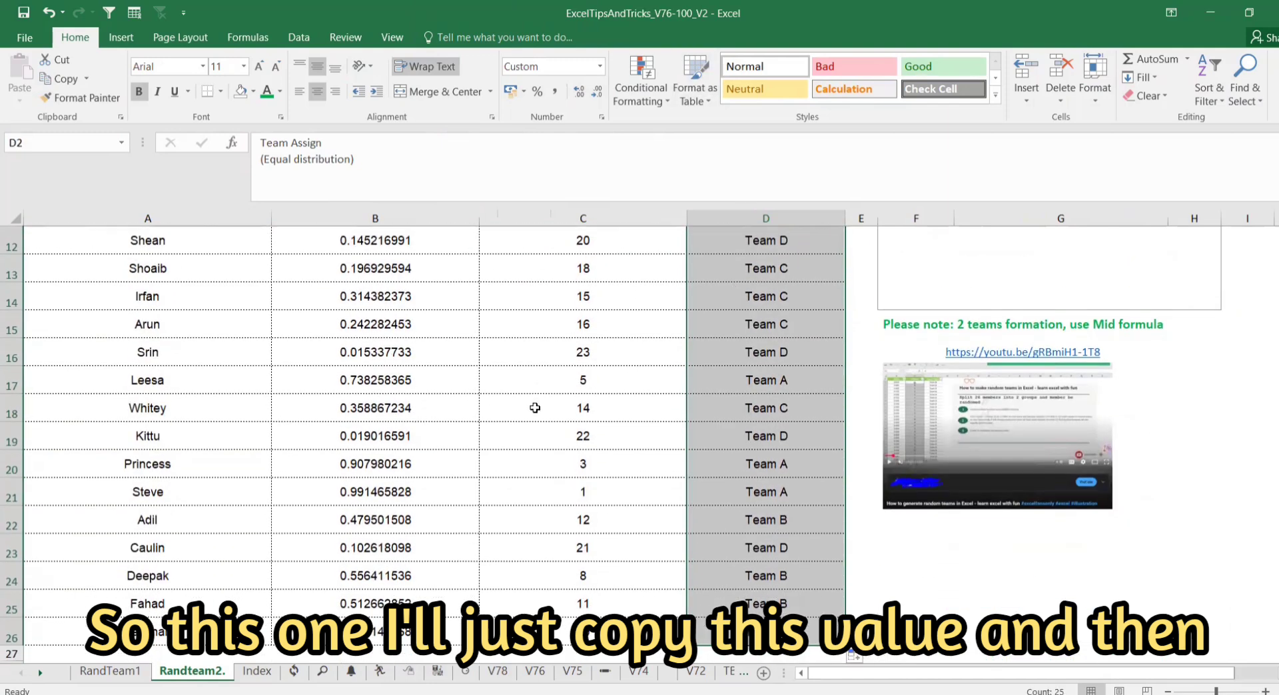
scroll(535, 408, "up", 4)
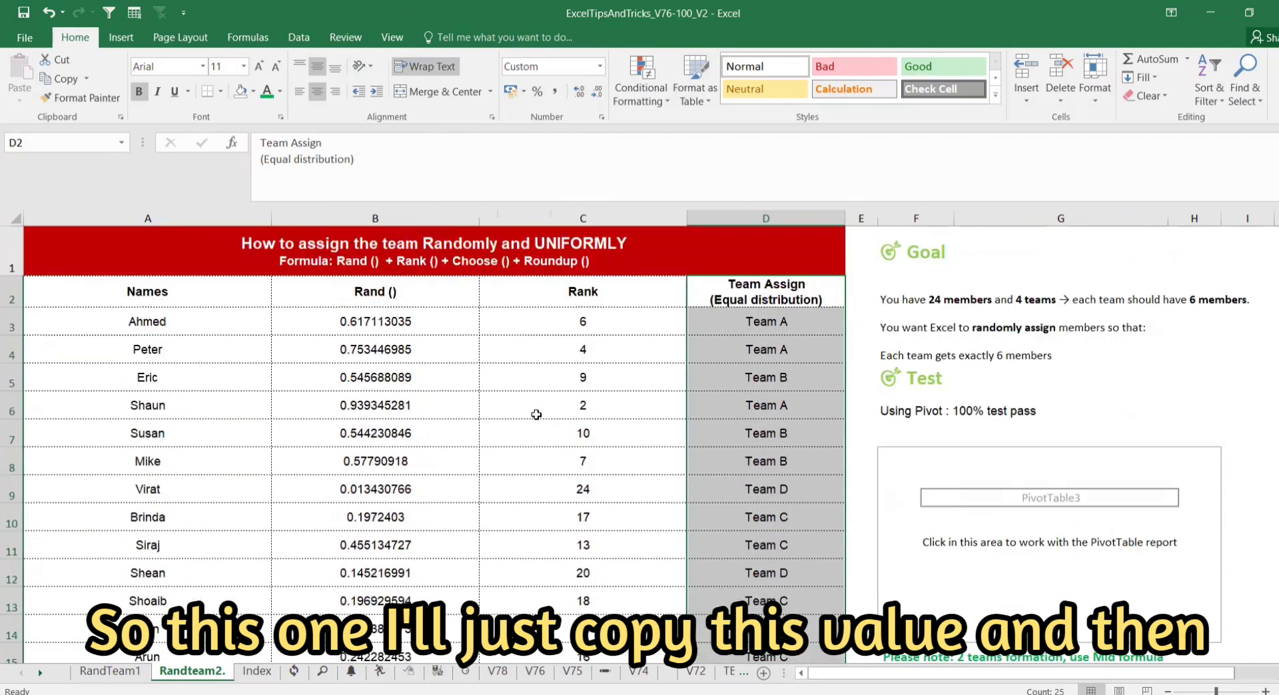
left_click(129, 44)
left_click(46, 81)
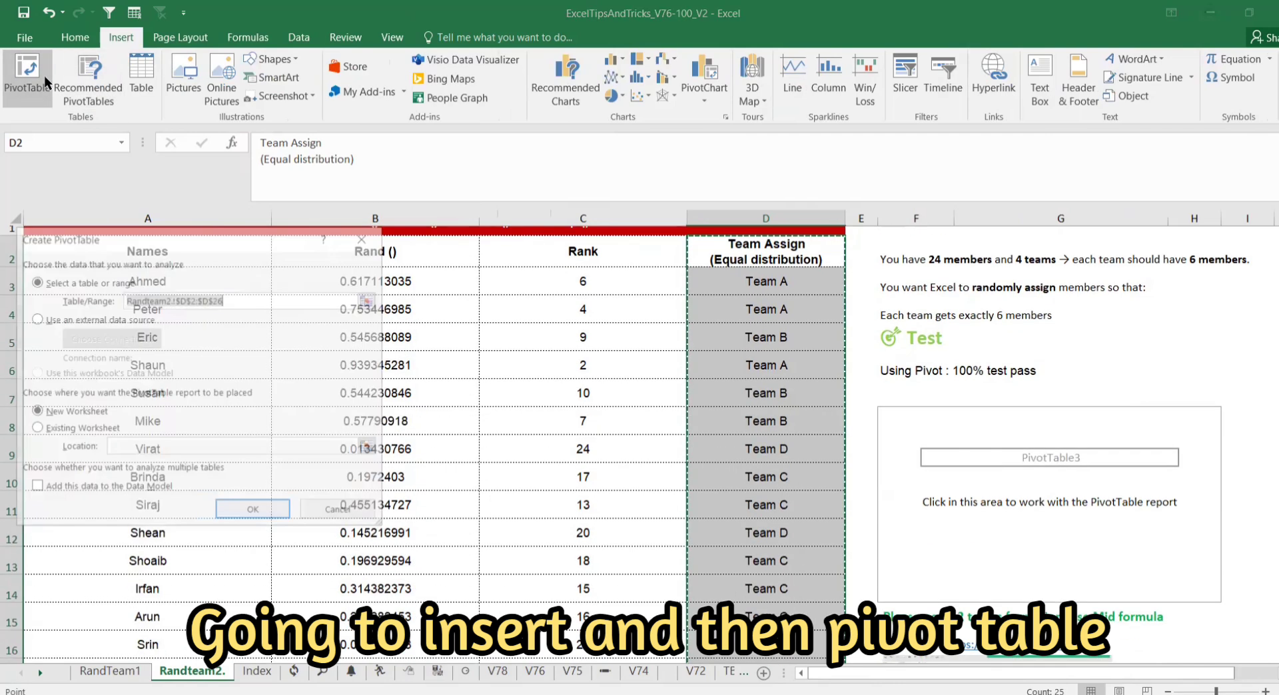
left_click(54, 430)
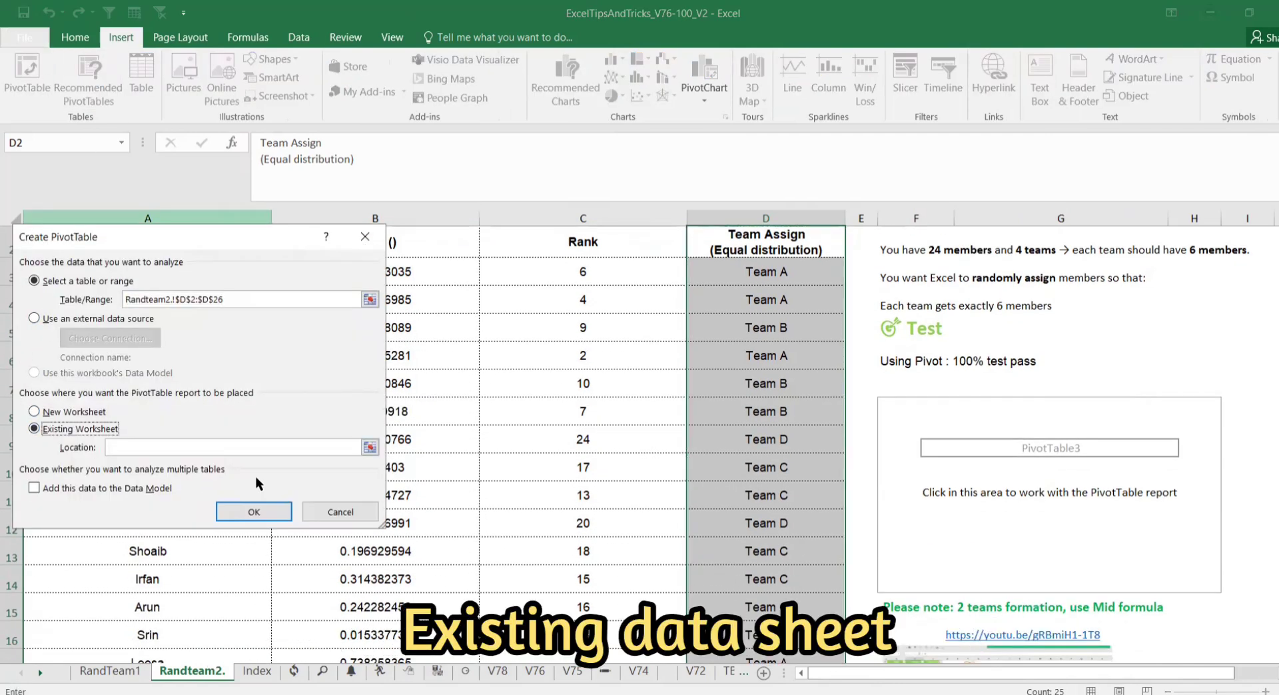
left_click(367, 447)
left_click(901, 406)
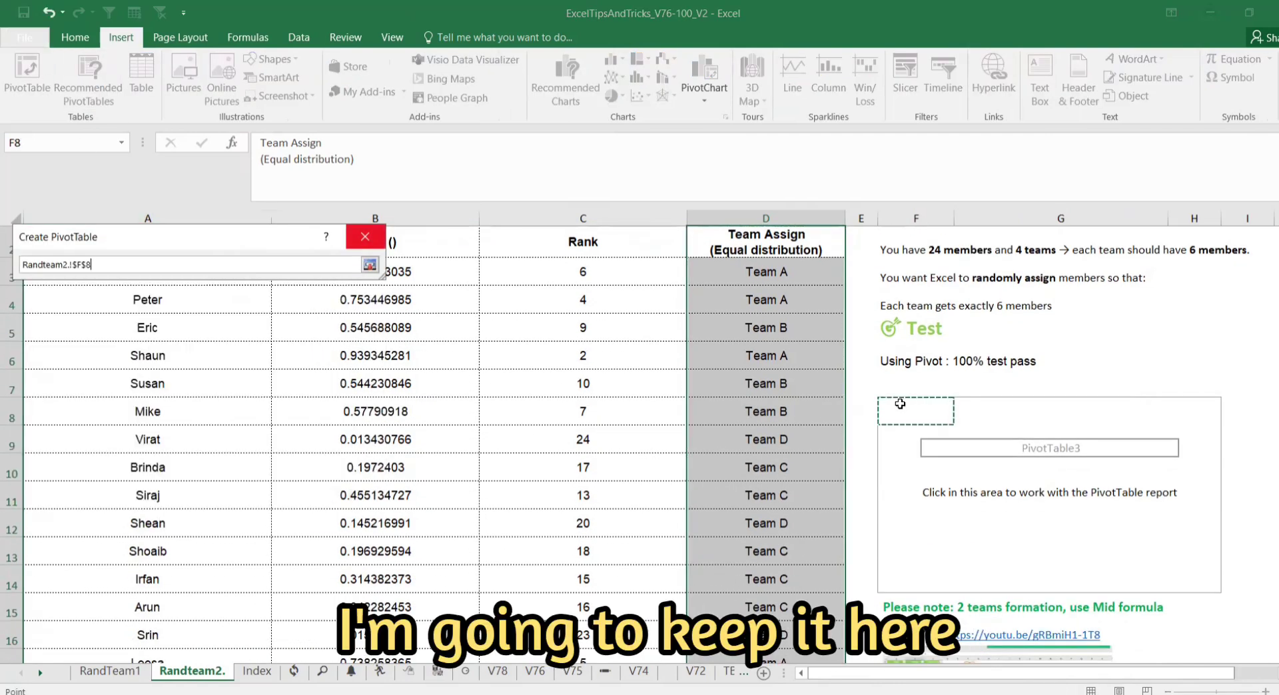
key("Return")
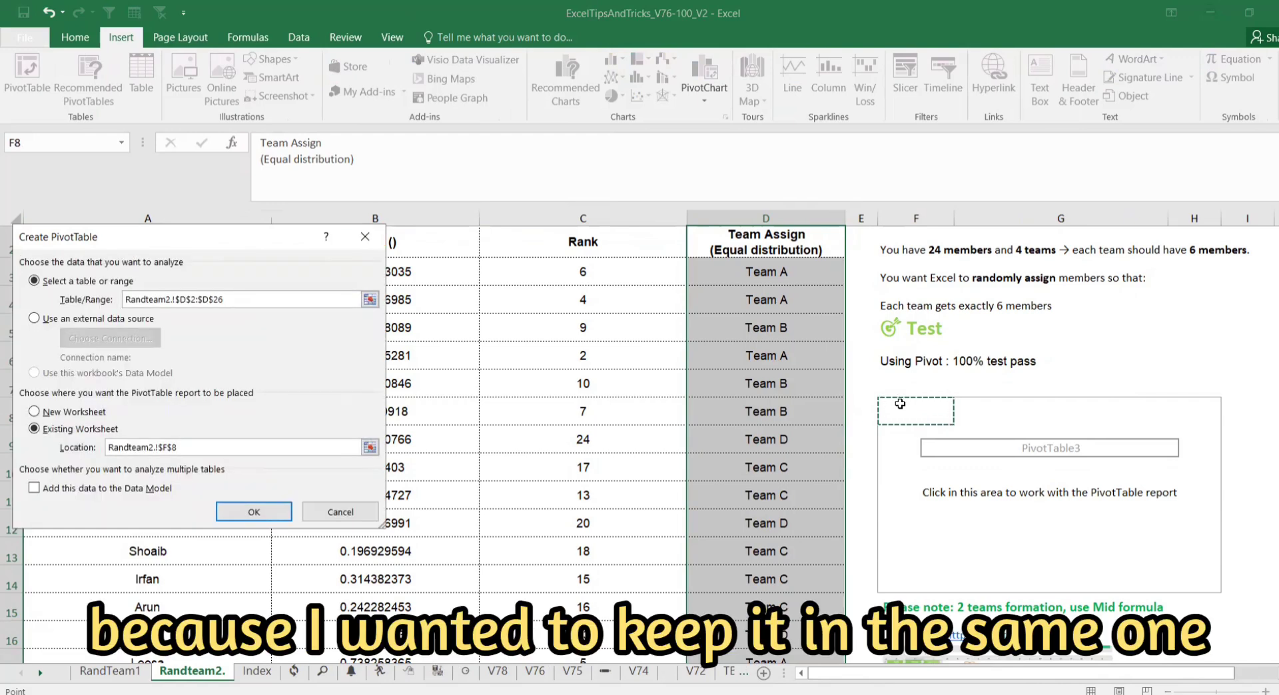
left_click(253, 512)
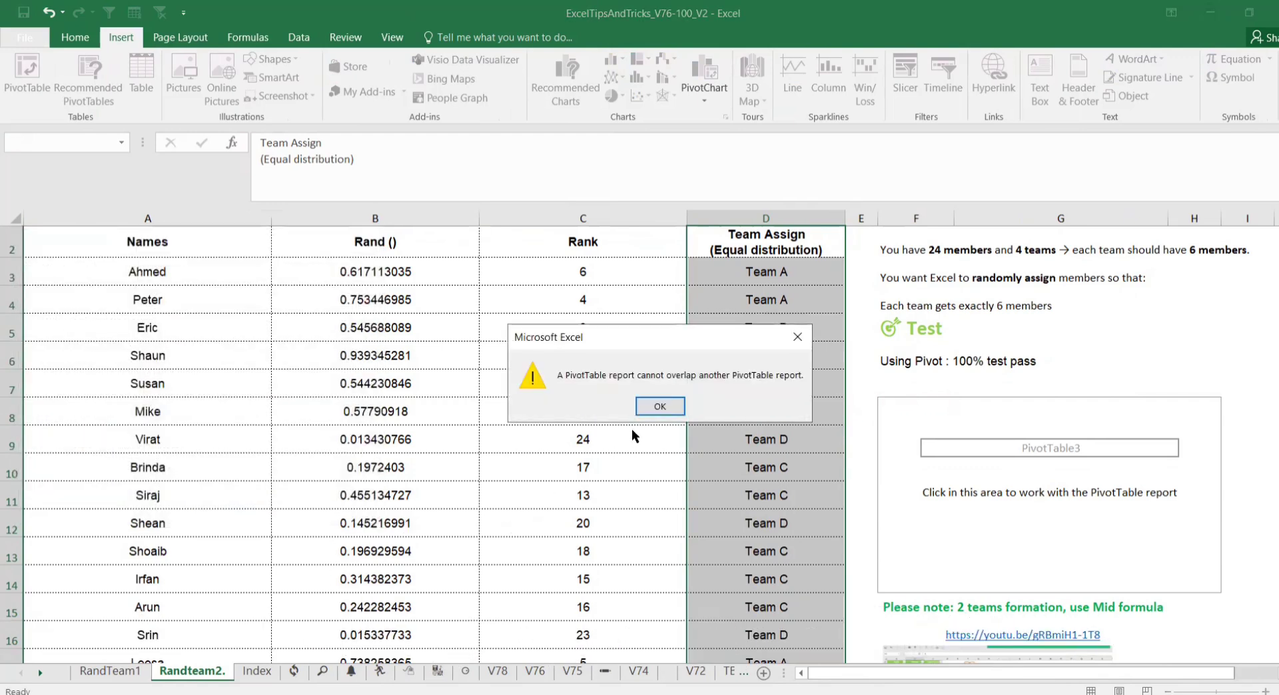
left_click(659, 405)
left_click(1013, 497)
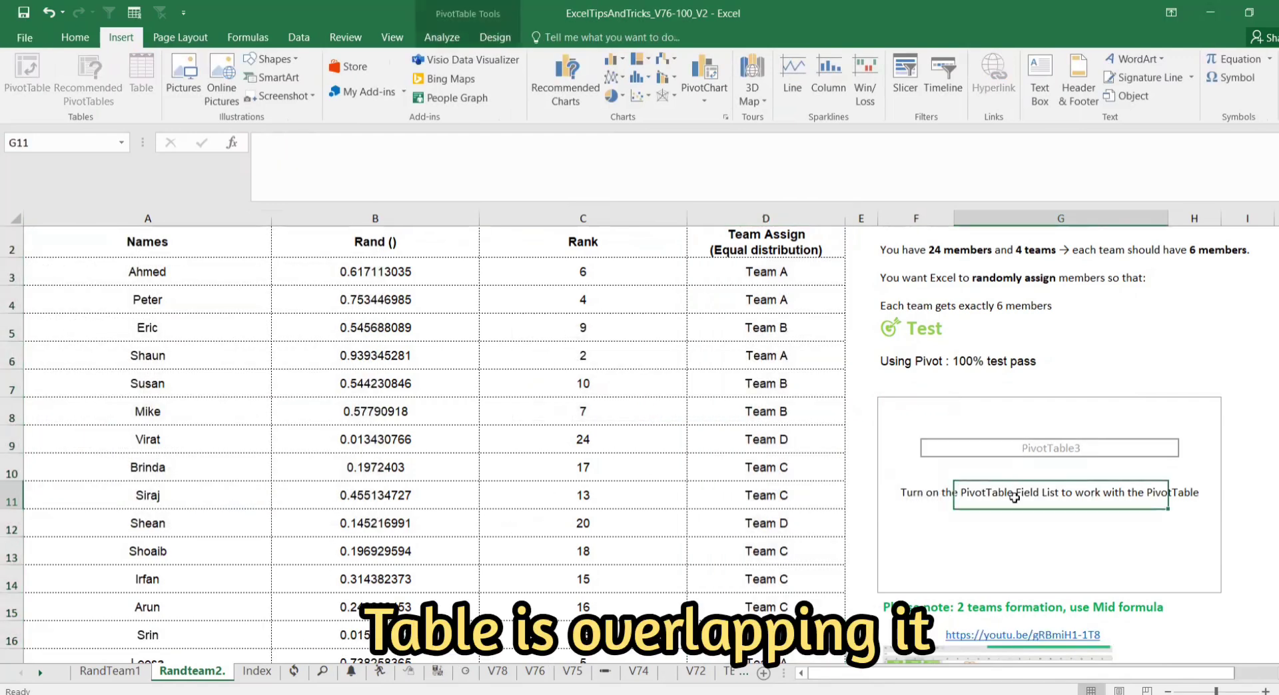
left_click(906, 415)
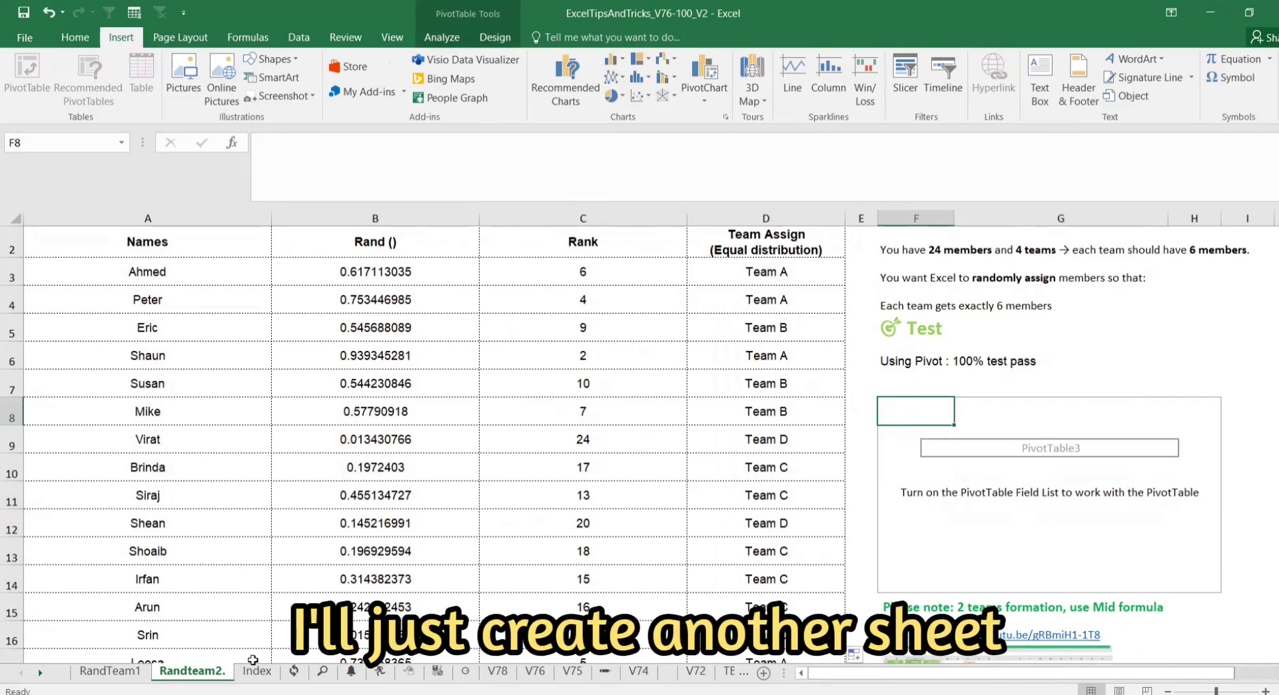
right_click(217, 674)
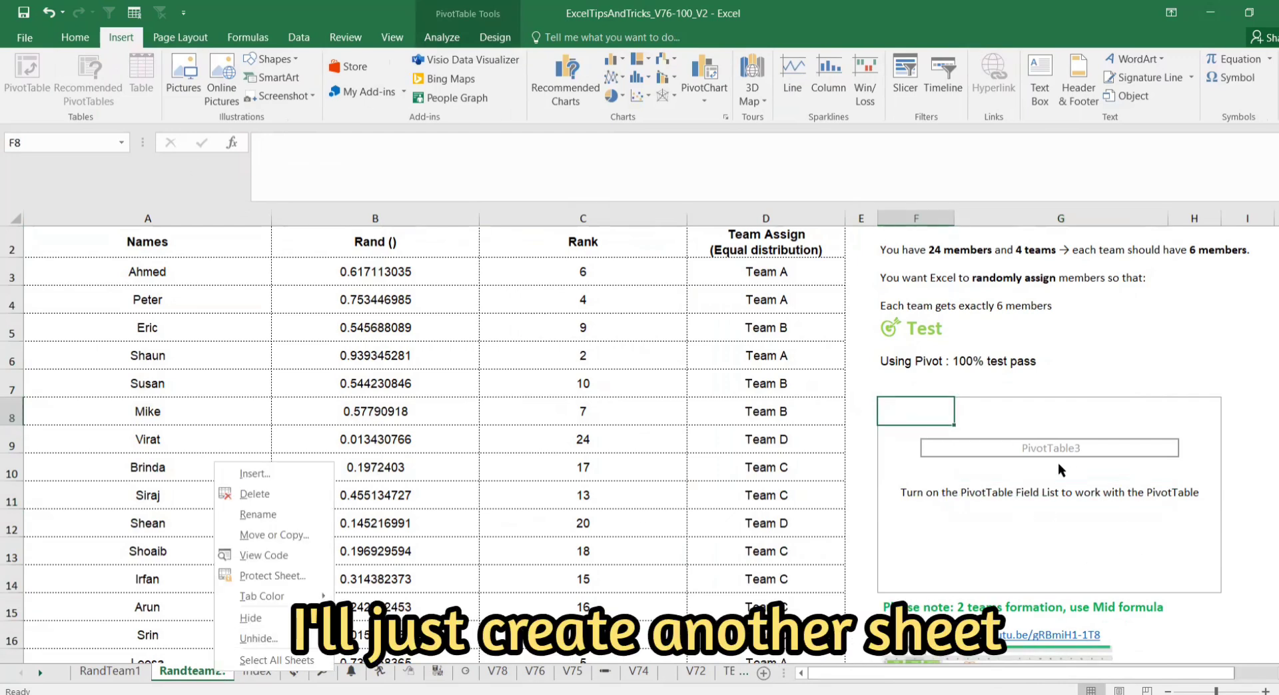
key("Escape")
left_click(1027, 446)
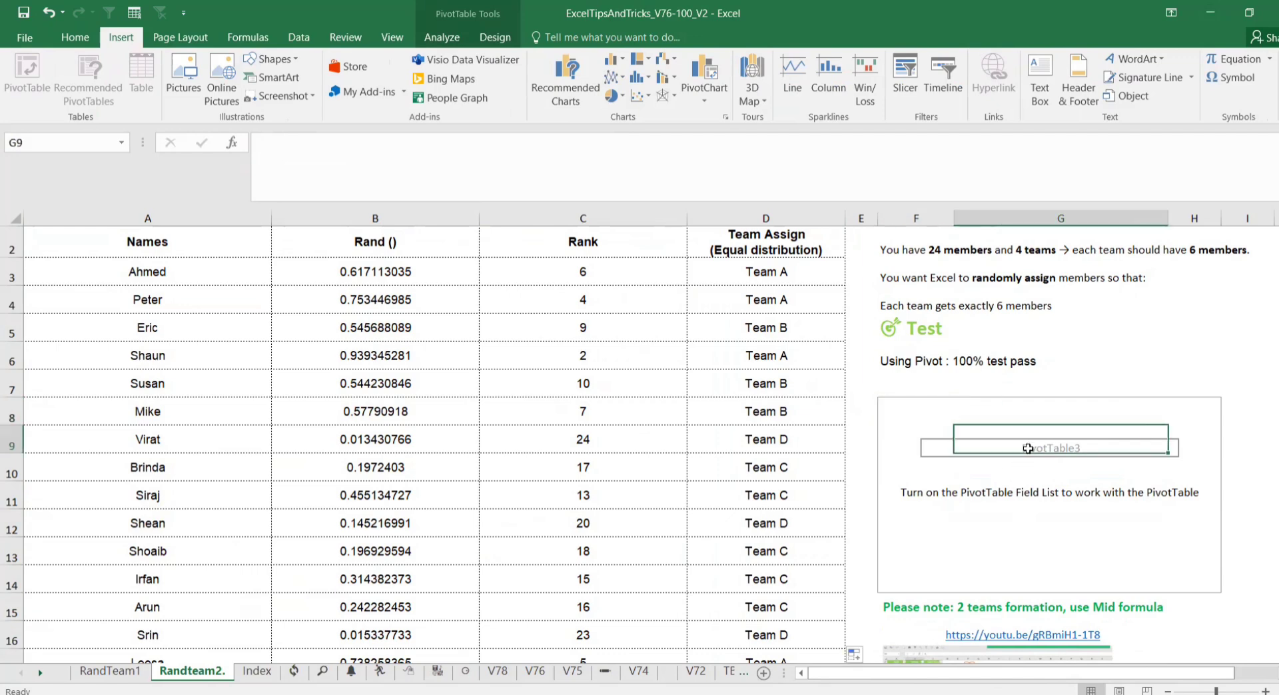
Step: Examine the options of the empty pivot table PivotTable3 without changing them
left_click(449, 40)
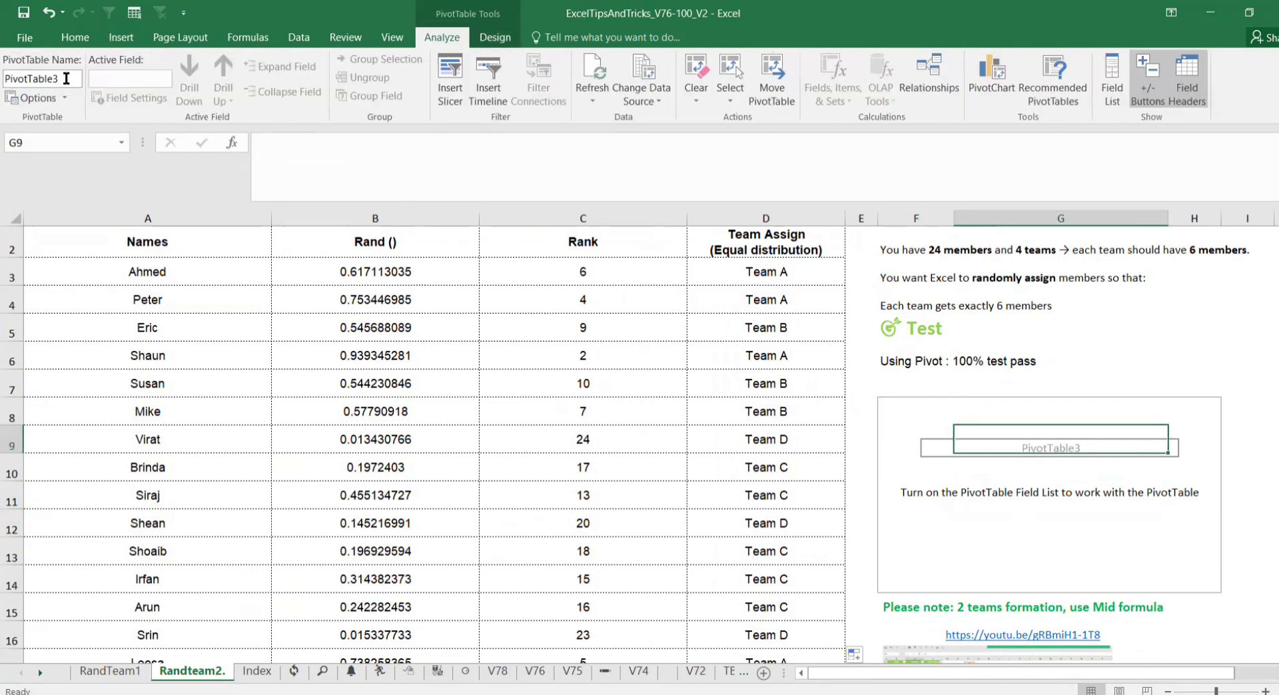
double_click(40, 79)
left_click(65, 100)
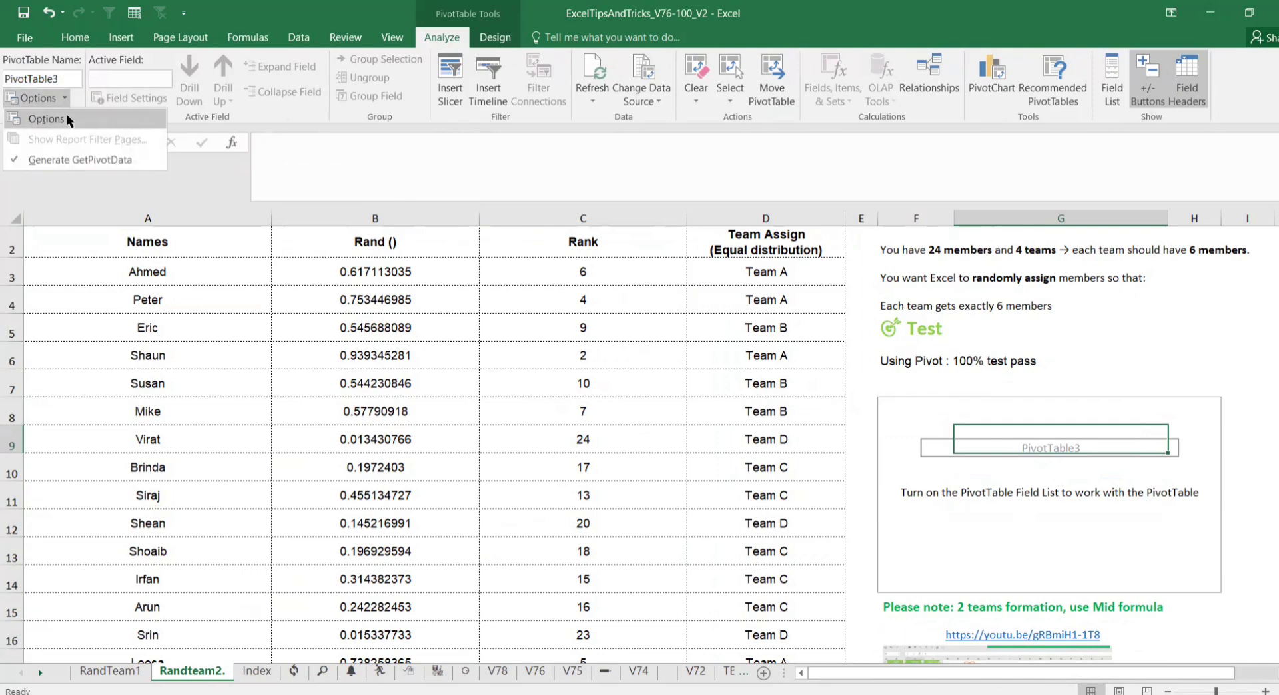
left_click(66, 117)
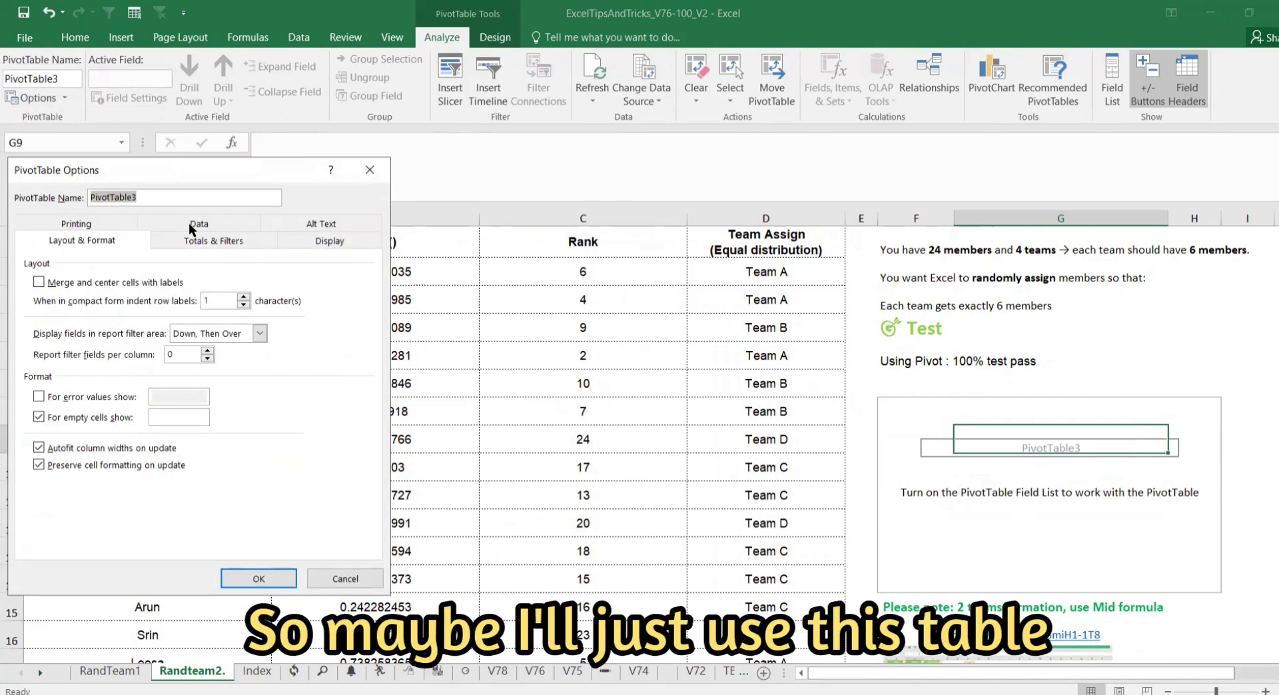
left_click(370, 170)
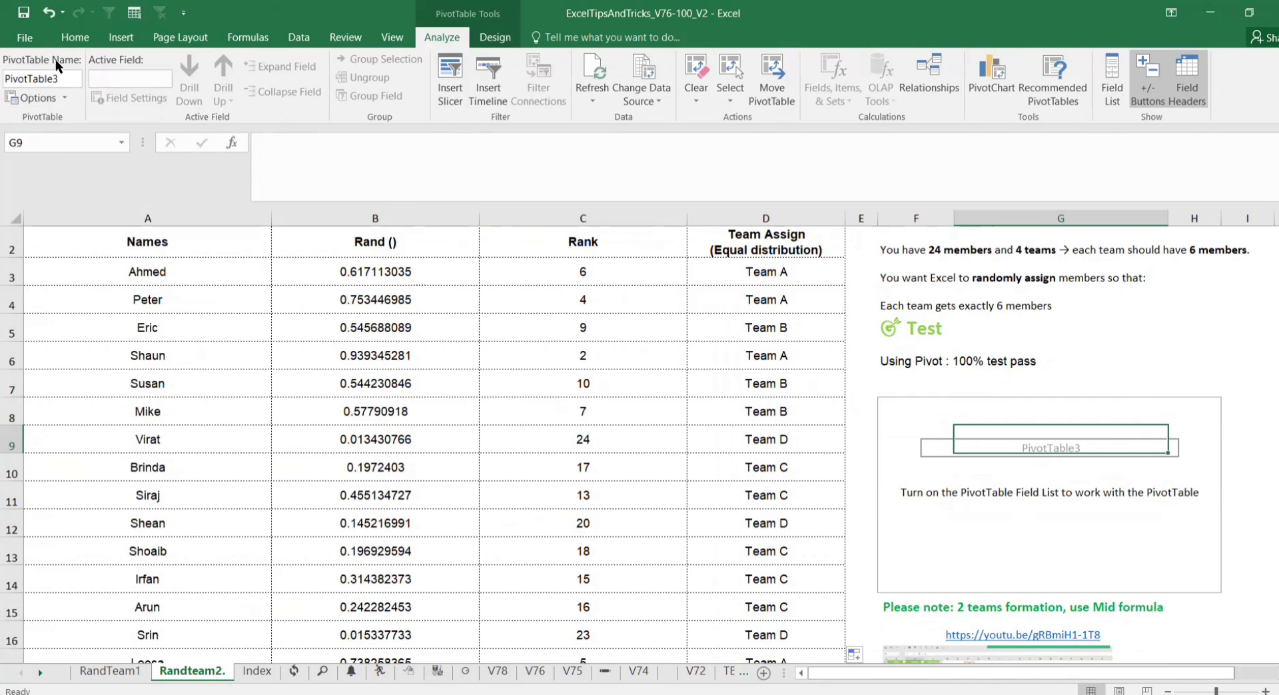
left_click(57, 102)
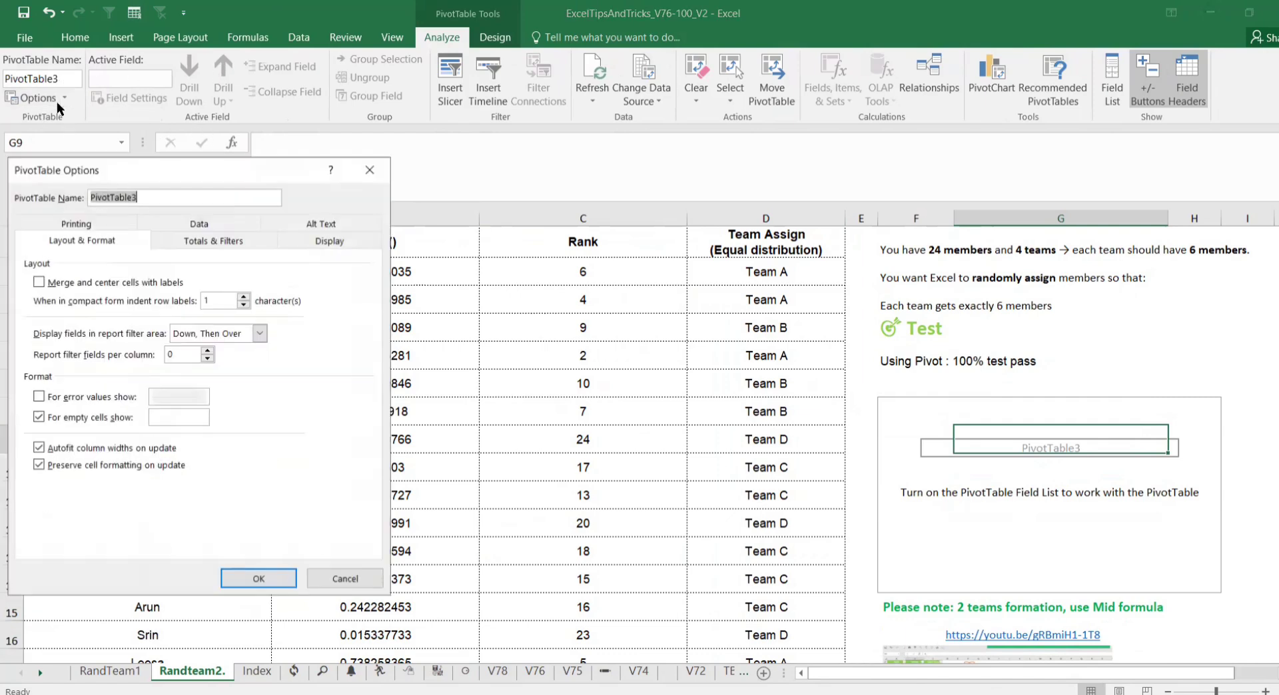
left_click(370, 170)
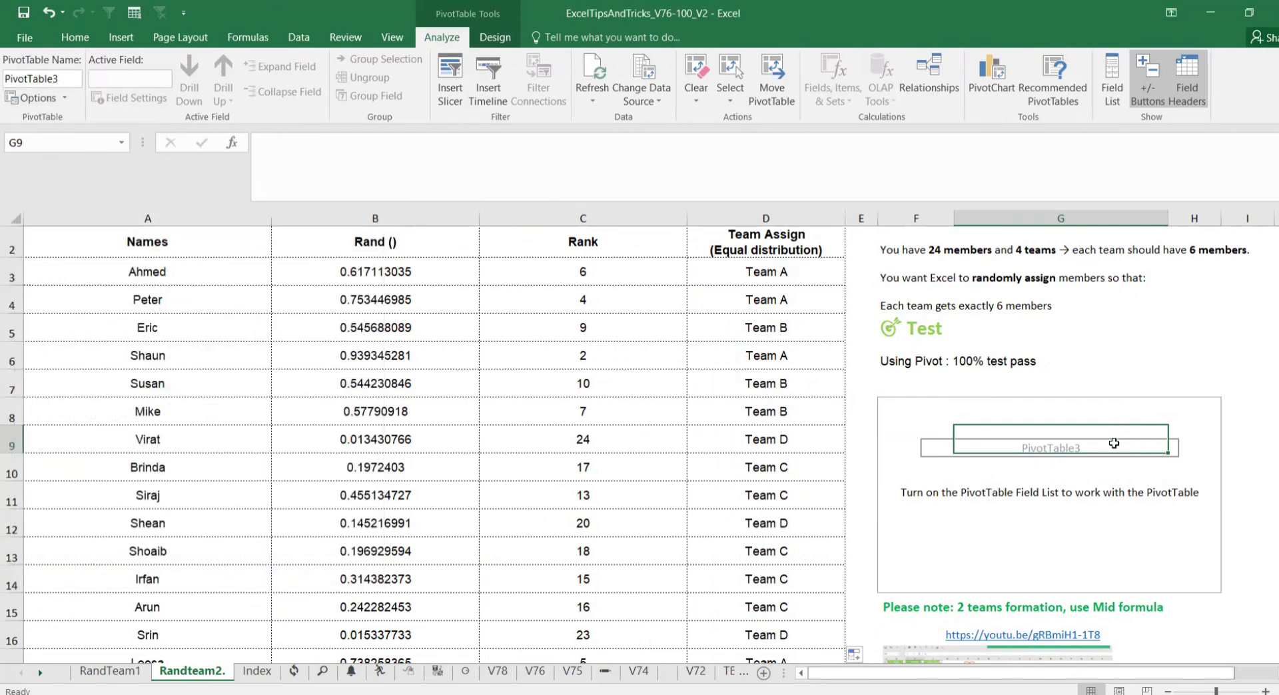
Step: Add a new blank worksheet after the Randteam2. sheet and return to Randteam2
left_click(1084, 403)
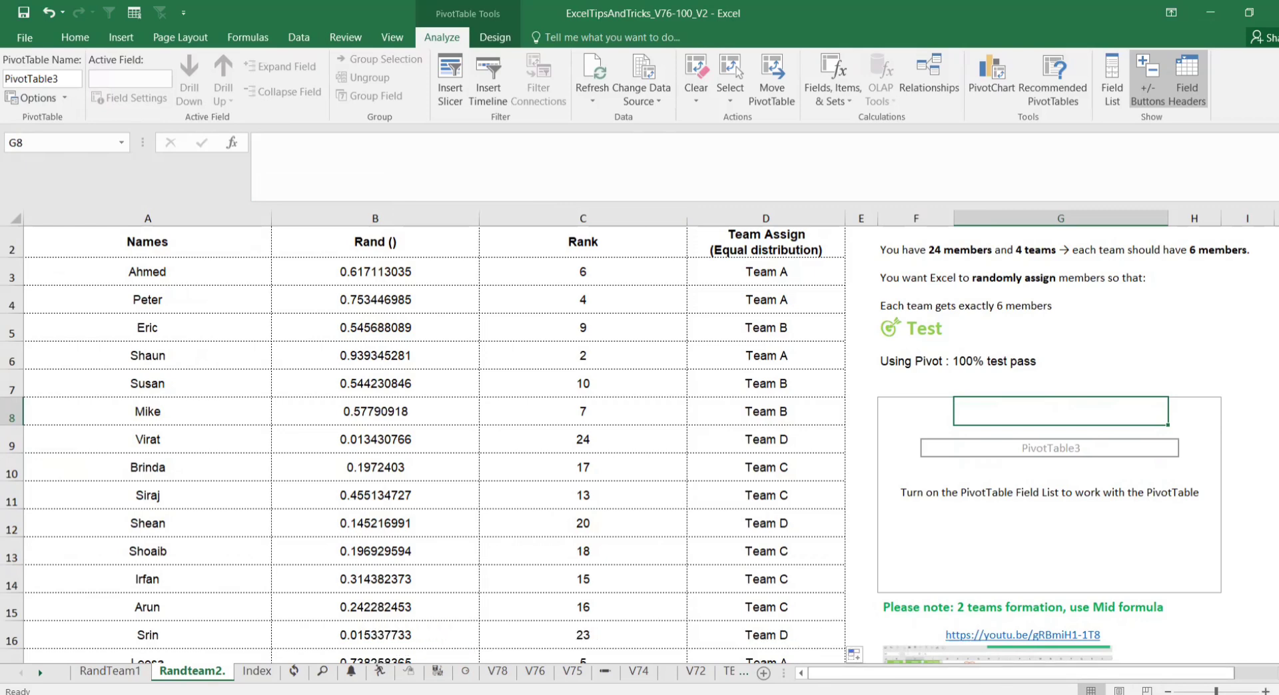
left_click(763, 673)
left_click(215, 672)
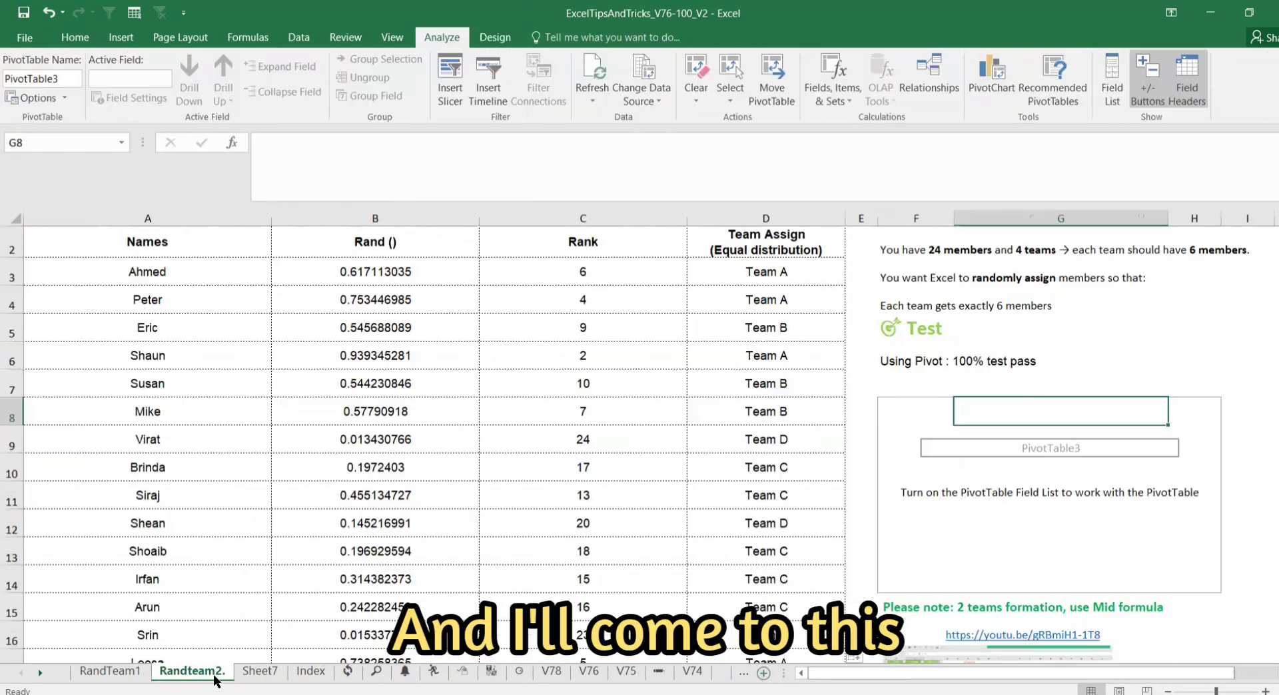
Step: Create a copy of the Randteam2. worksheet in the same workbook, placed before RandTeam1
left_click(746, 217)
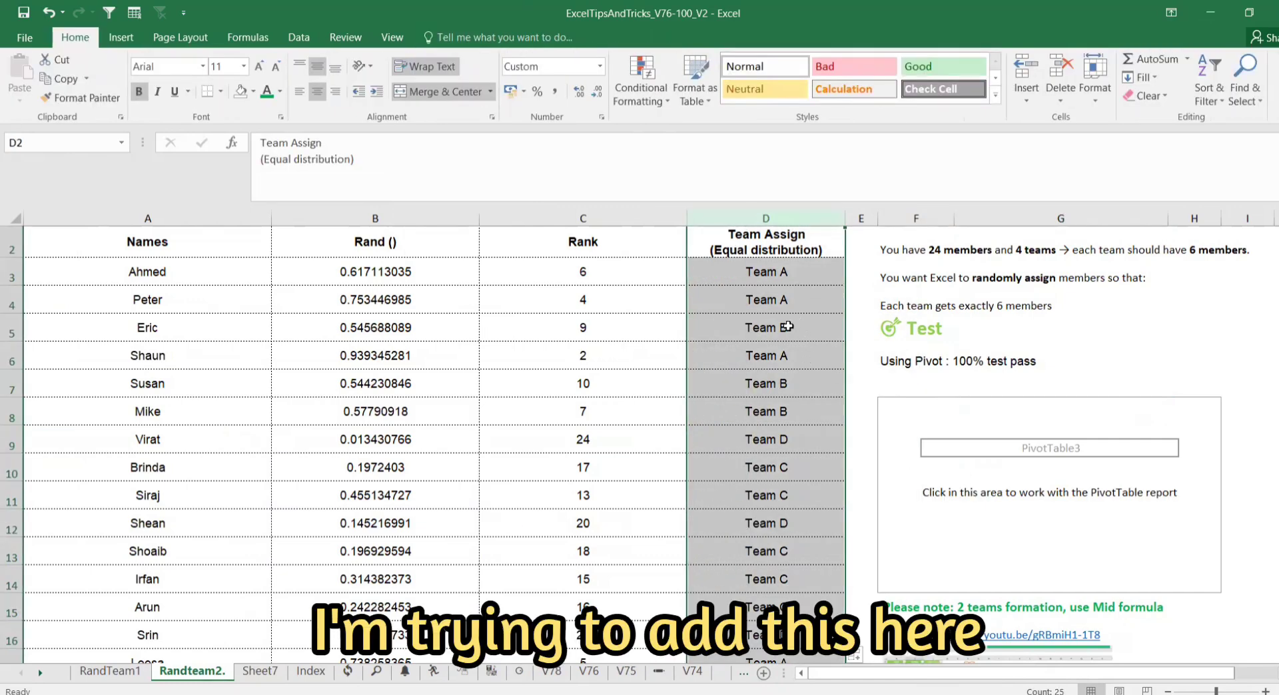
right_click(193, 676)
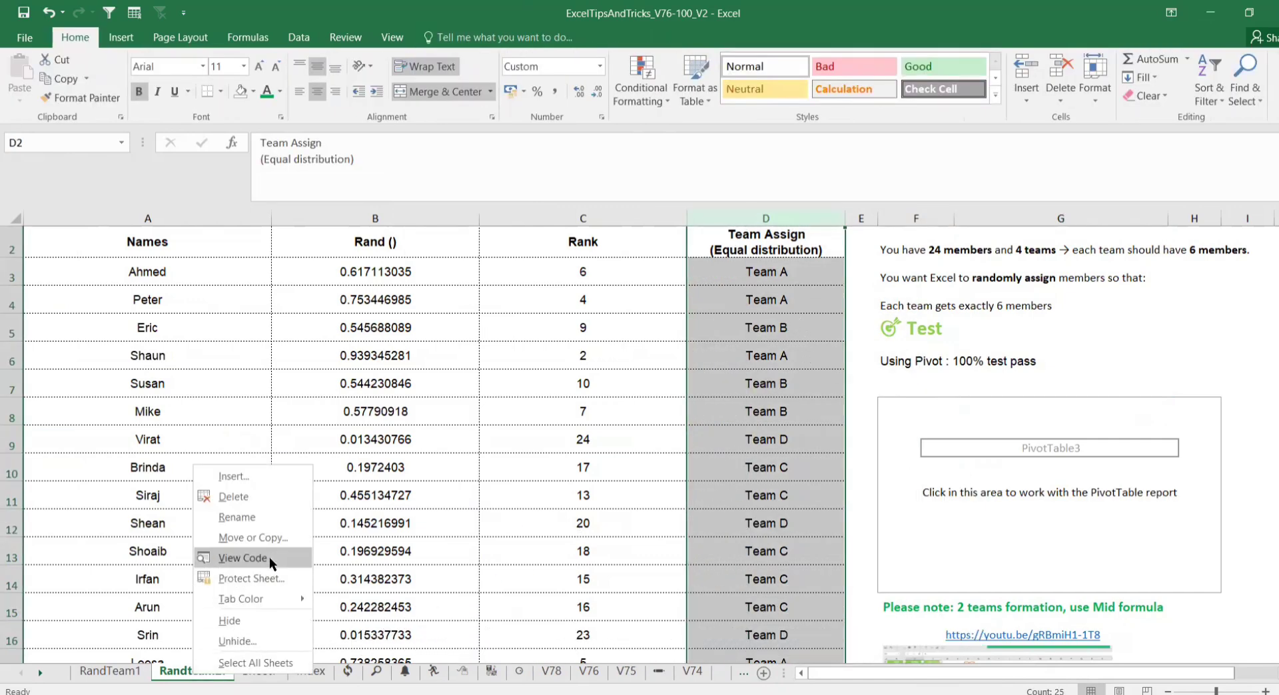
left_click(269, 544)
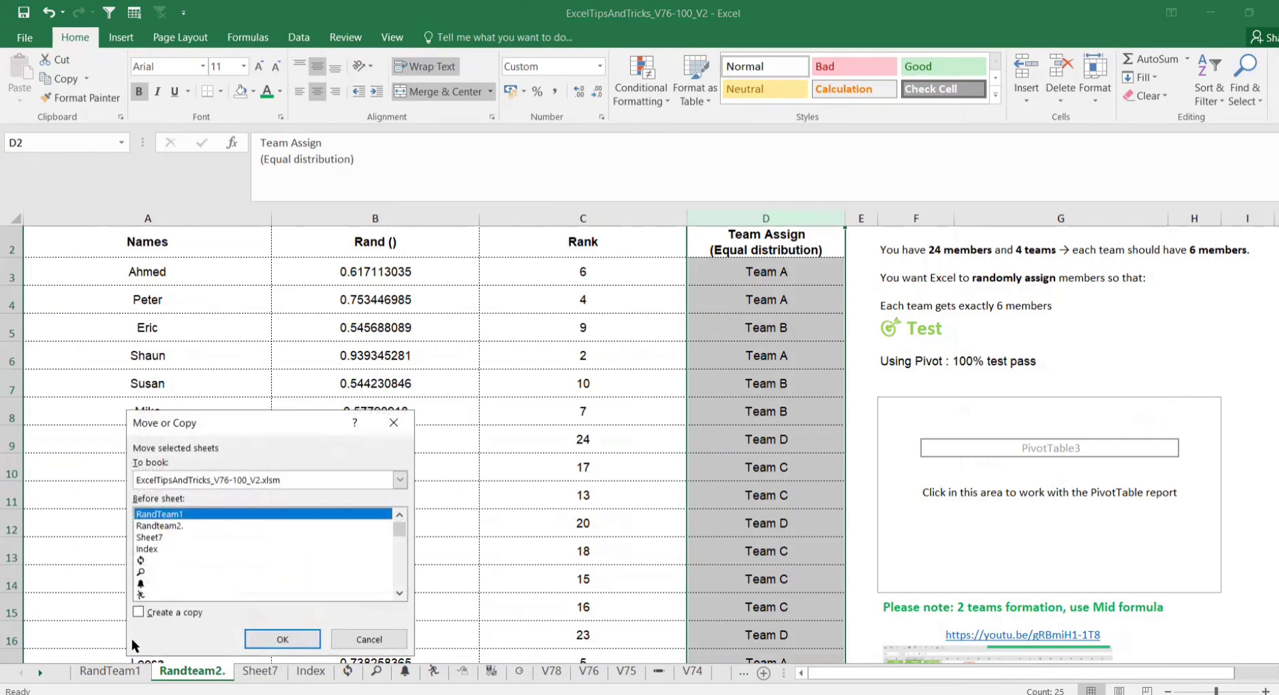
left_click(138, 613)
left_click(295, 638)
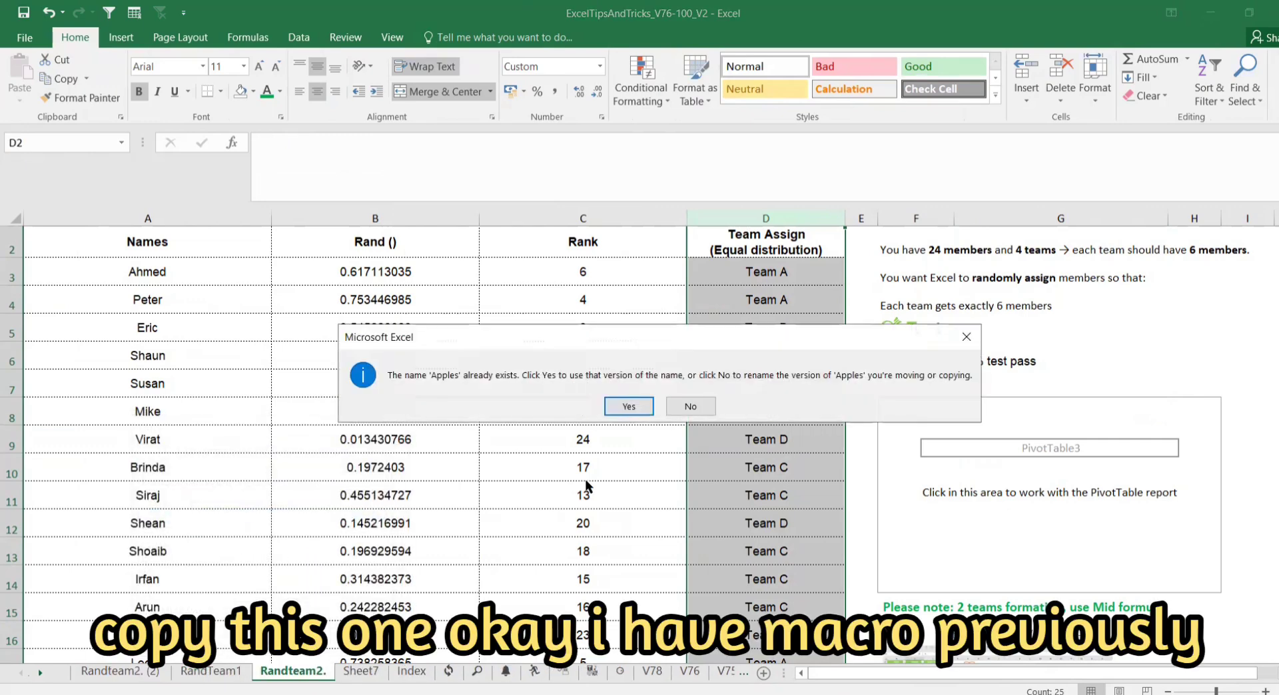
Step: Use the existing version of every conflicting name for the sheet copy, including Apples, Lemons, Oranges, Slicer_Gender1 and Slicer_Years, and dismiss the city name message
left_click(631, 406)
left_click(636, 409)
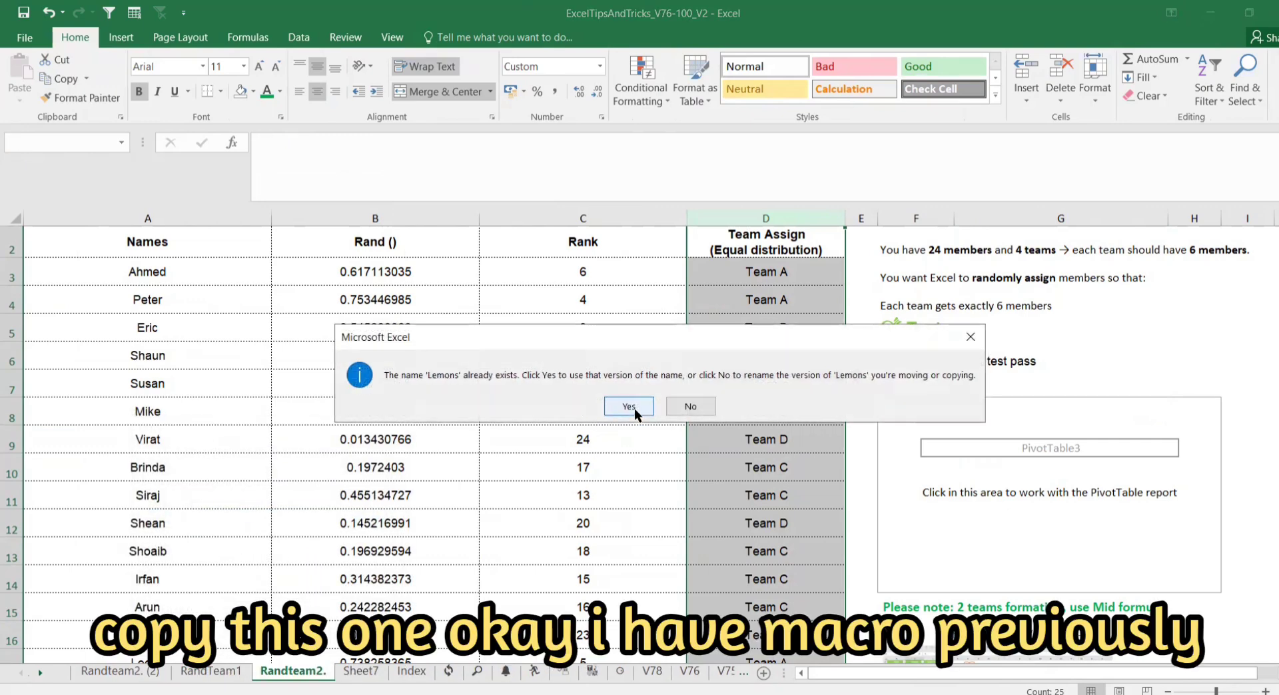
left_click(634, 409)
left_click(634, 409)
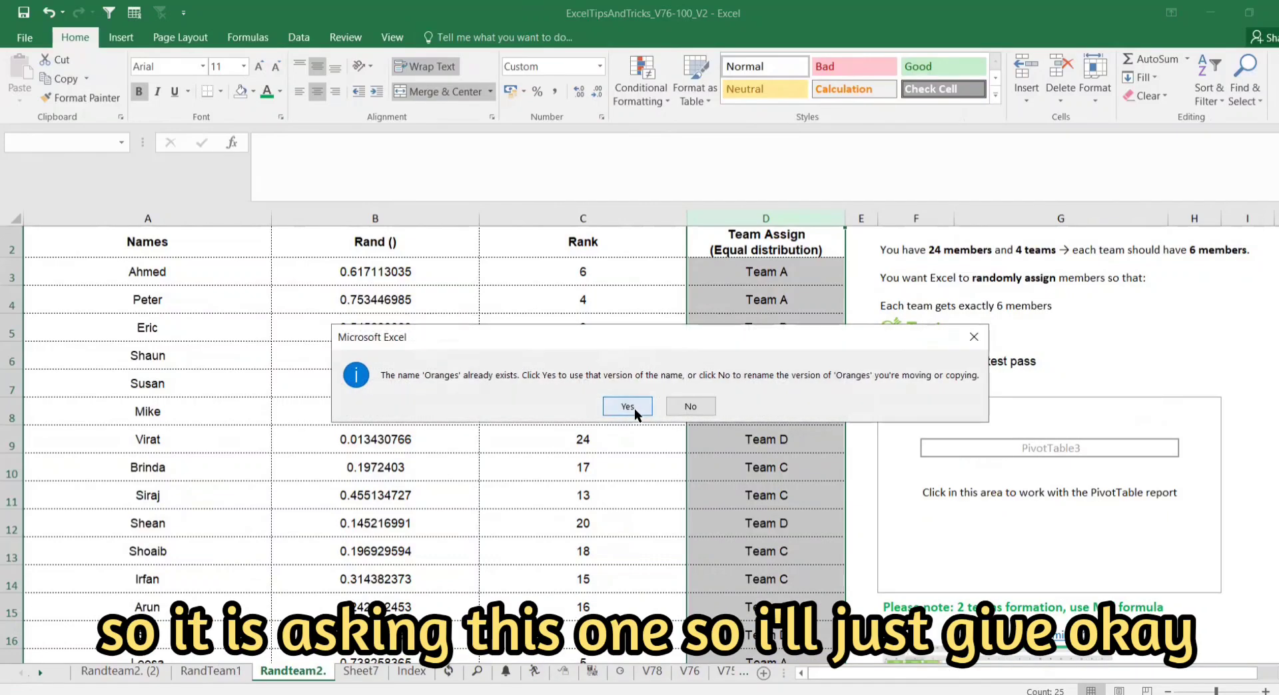
left_click(634, 408)
left_click(634, 409)
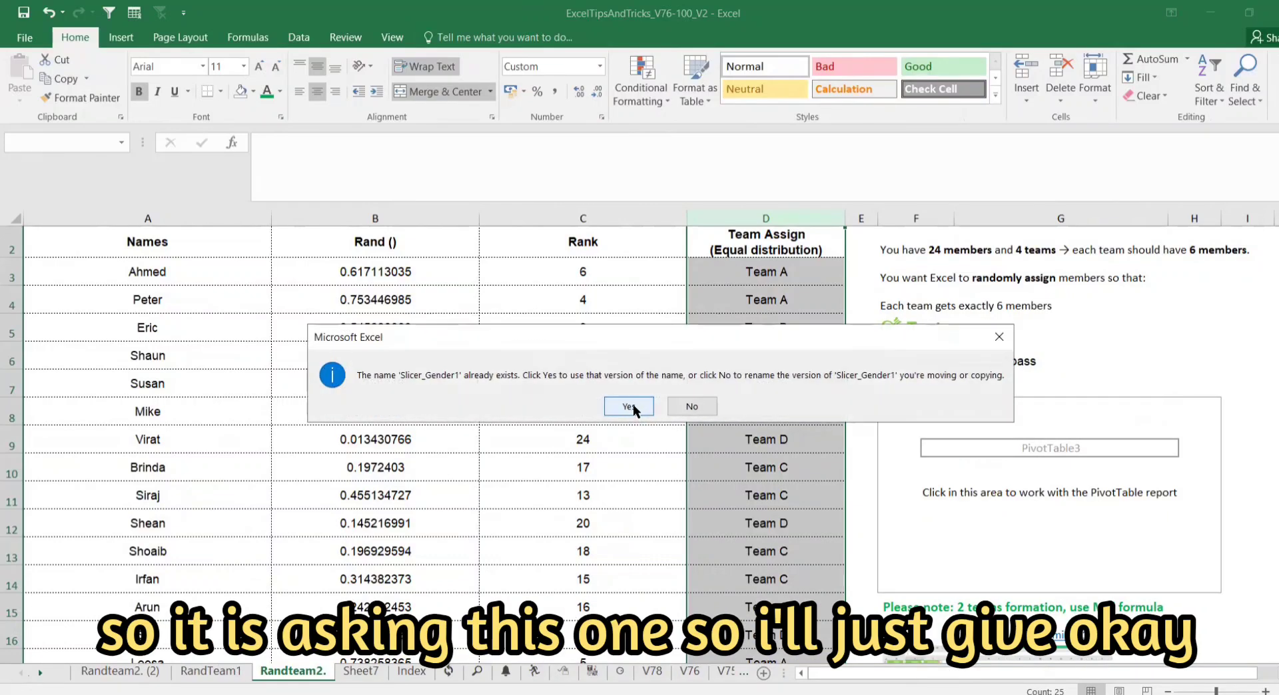
left_click(633, 405)
left_click(632, 406)
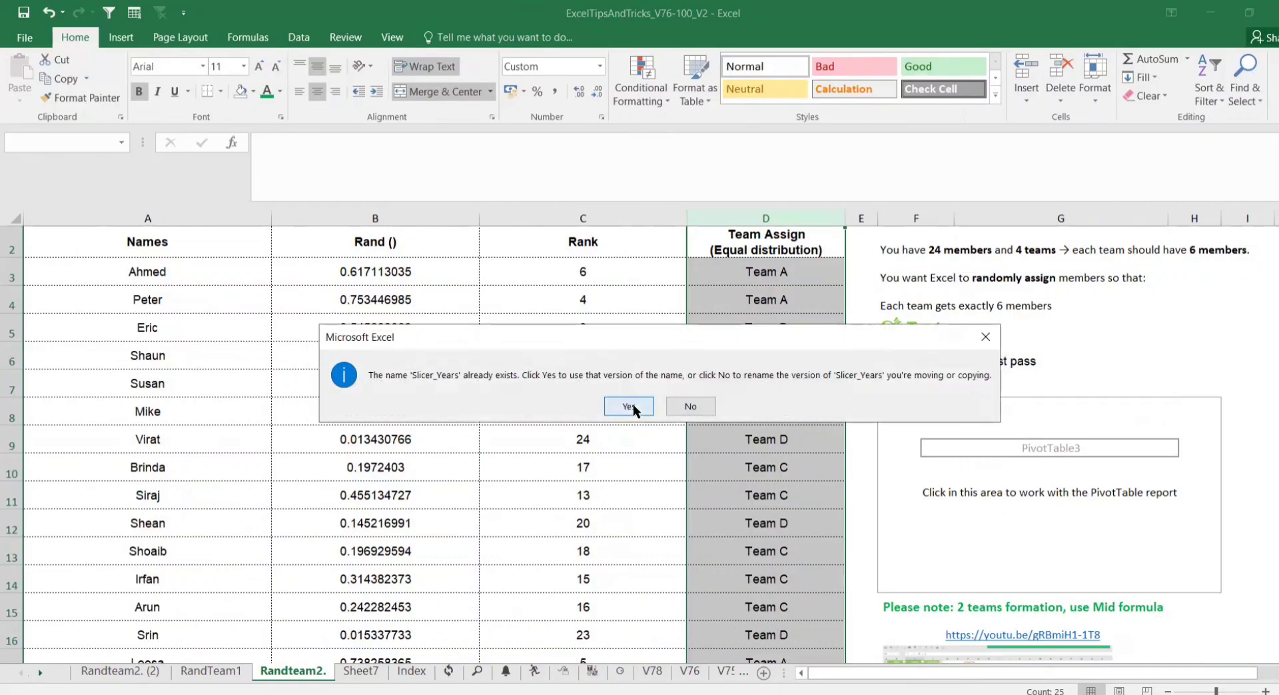
left_click(633, 406)
left_click(632, 406)
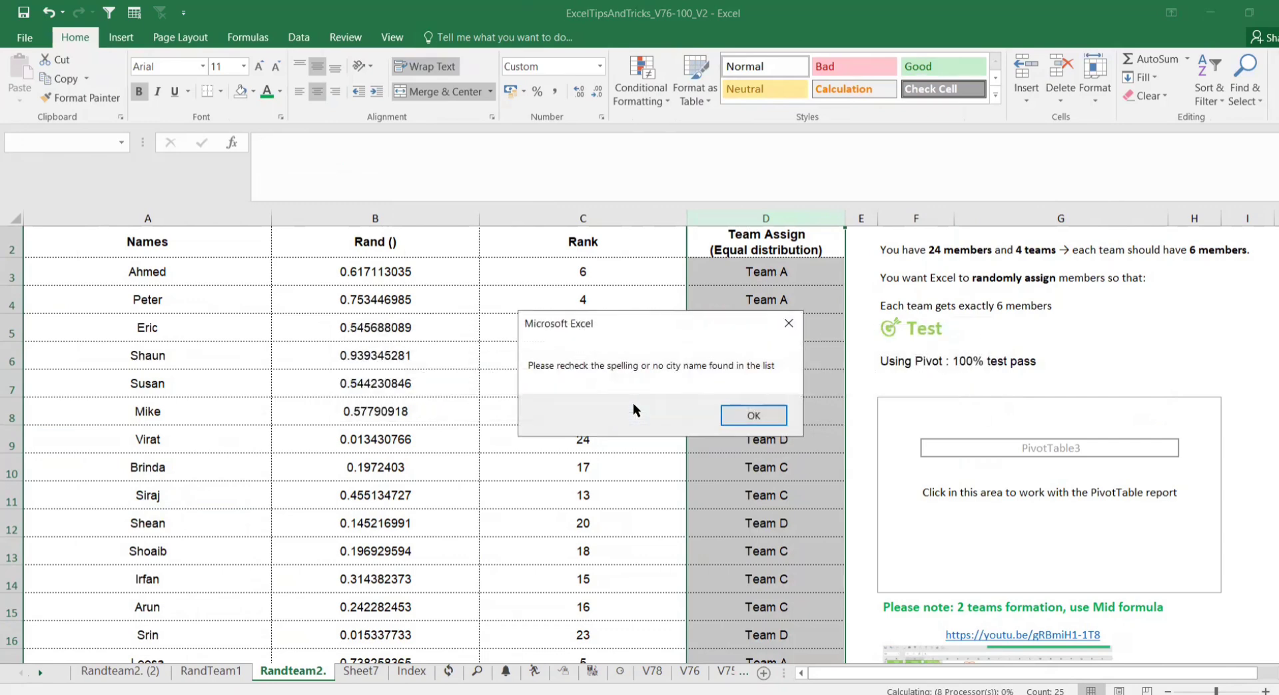
left_click(752, 416)
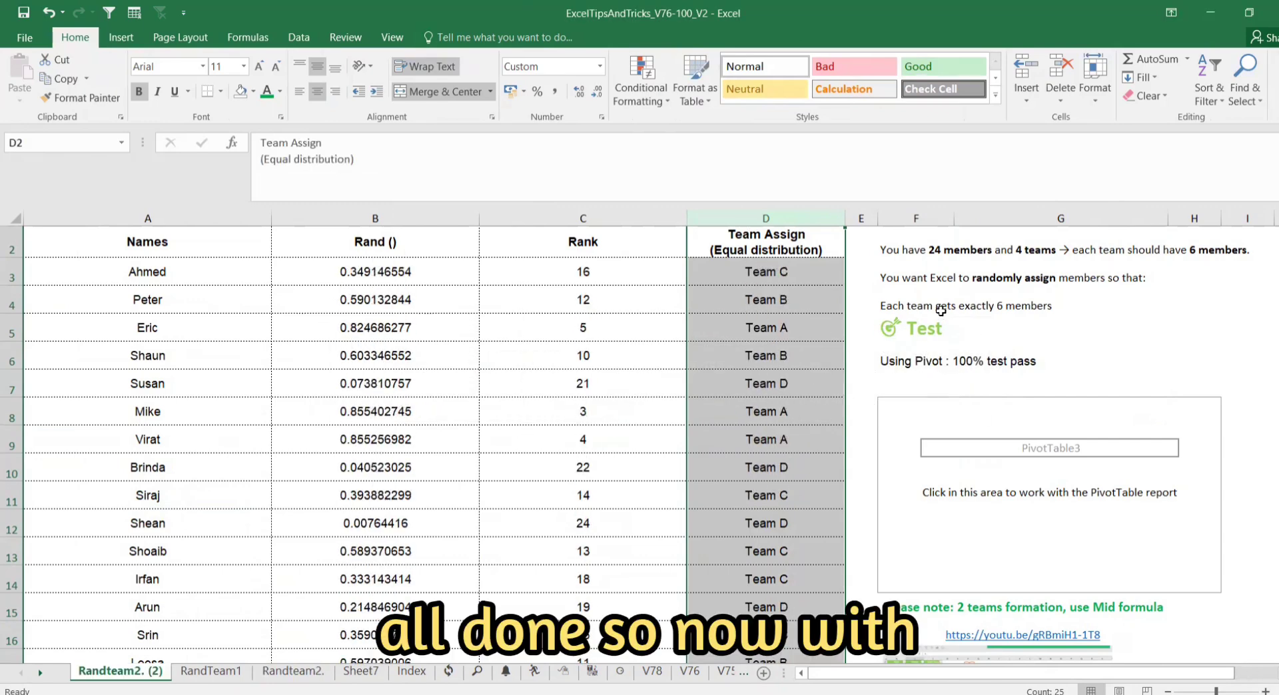
Step: Delete columns F to I with the notes and the empty pivot table from the Randteam2. (2) sheet
left_click_drag(915, 218, 1258, 202)
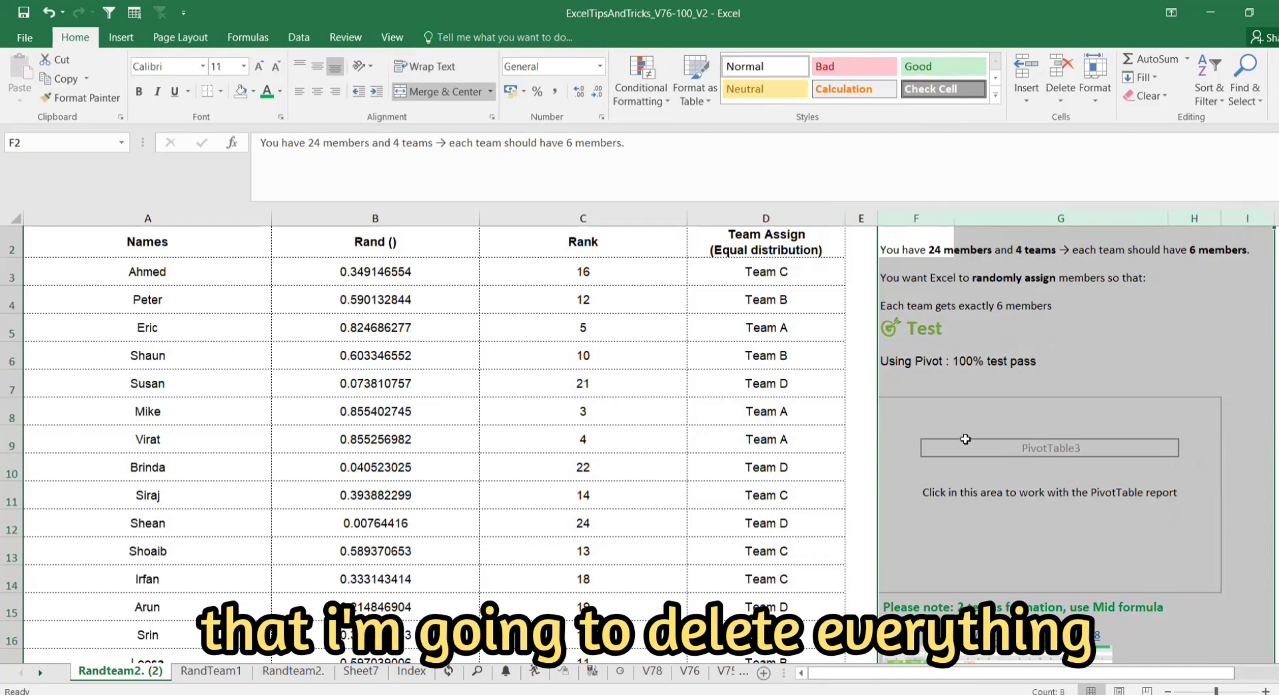
right_click(899, 219)
left_click(948, 358)
left_click(948, 358)
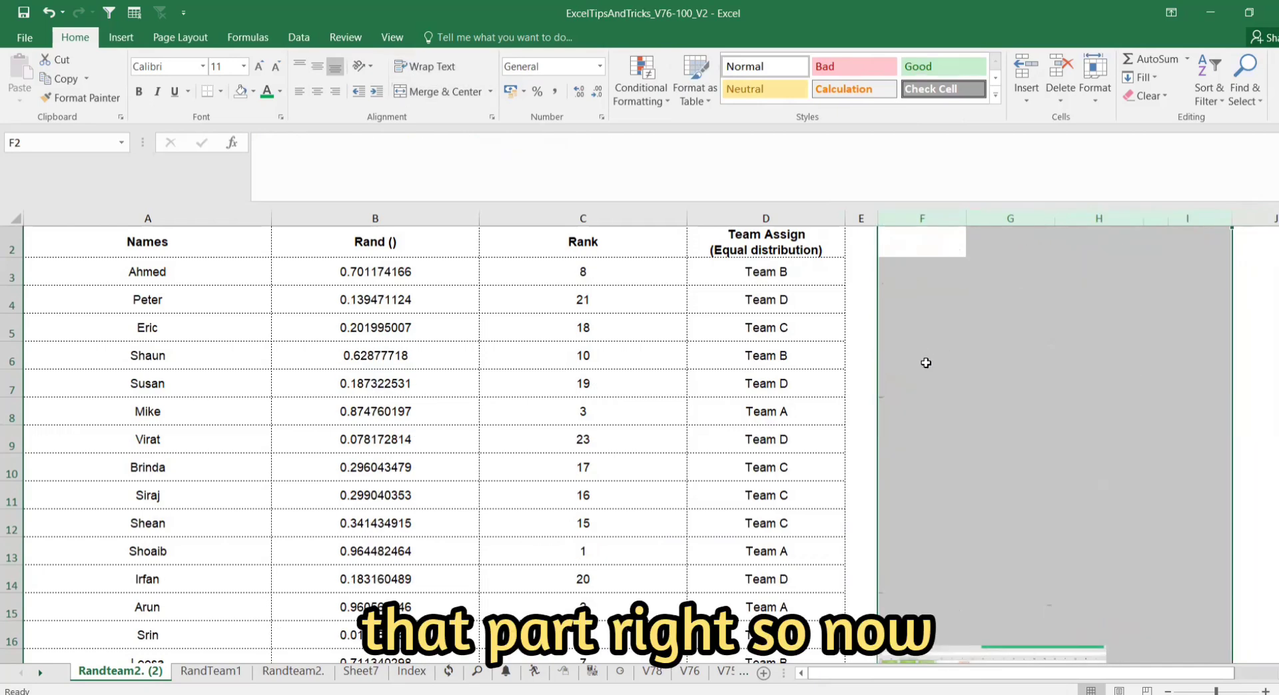
Step: Insert a pivot table based on the Team Assign column from D2 down into the existing worksheet at F4
left_click(753, 237)
key("ctrl+shift+Down")
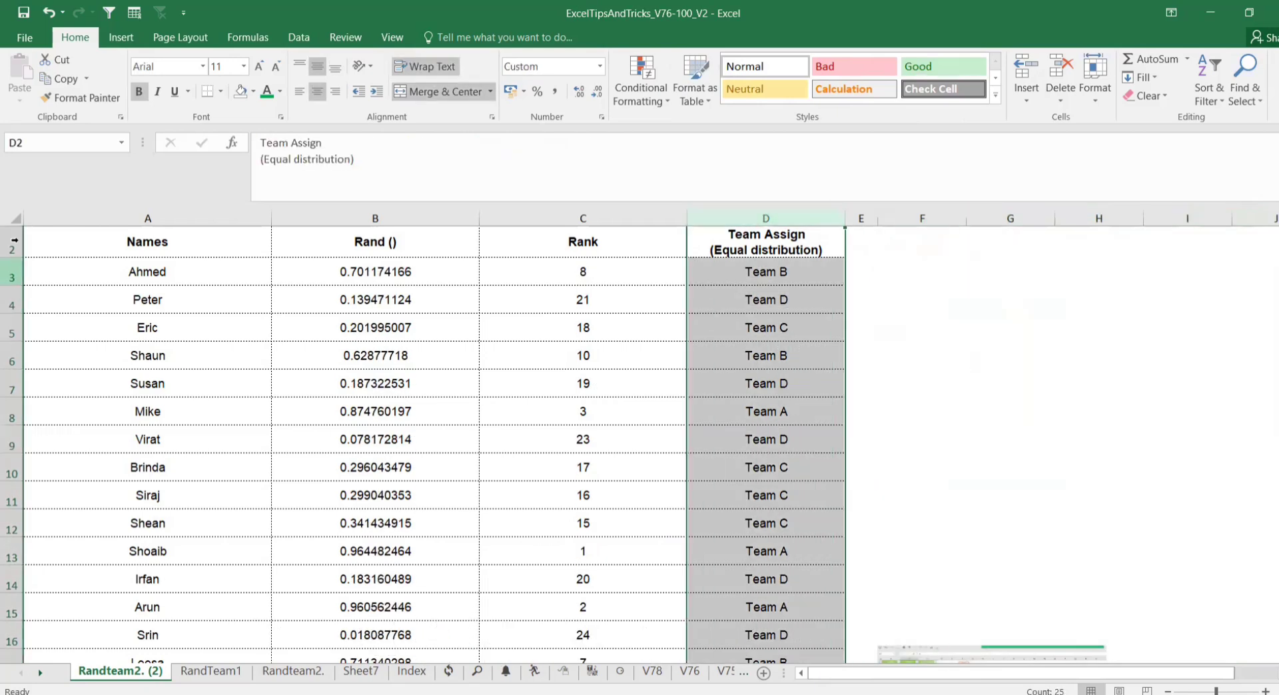
left_click(120, 38)
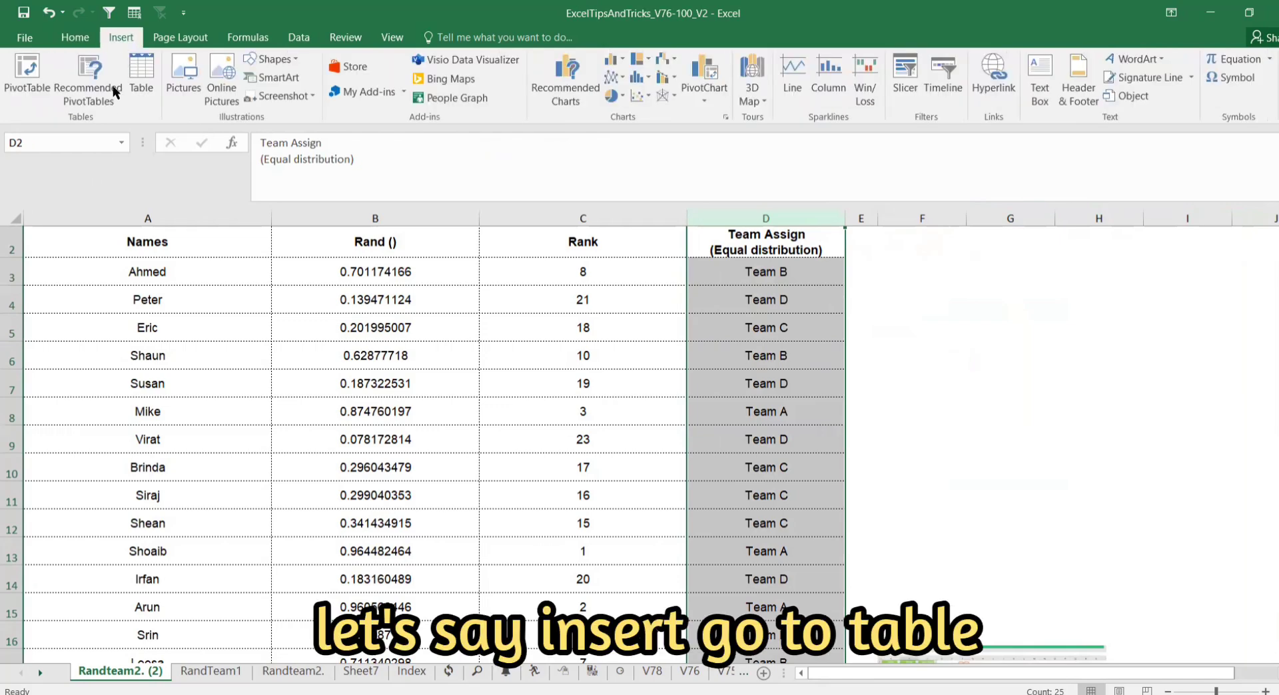
left_click(46, 87)
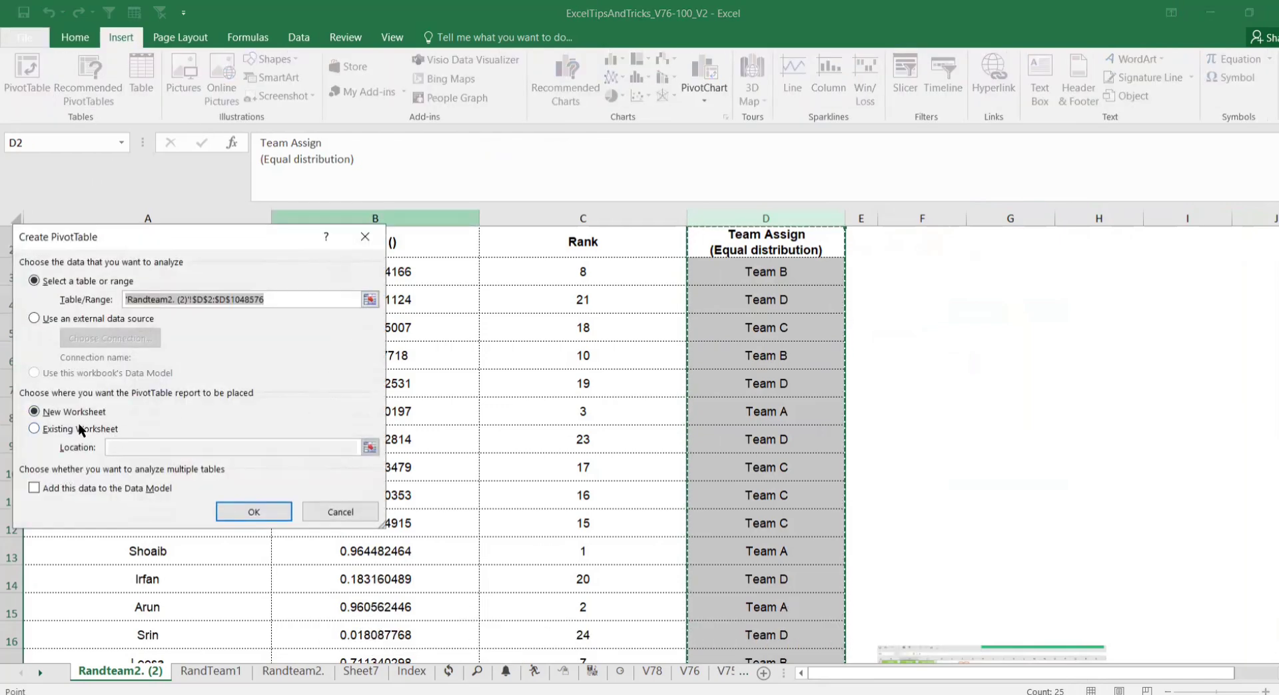
left_click(100, 429)
left_click(370, 447)
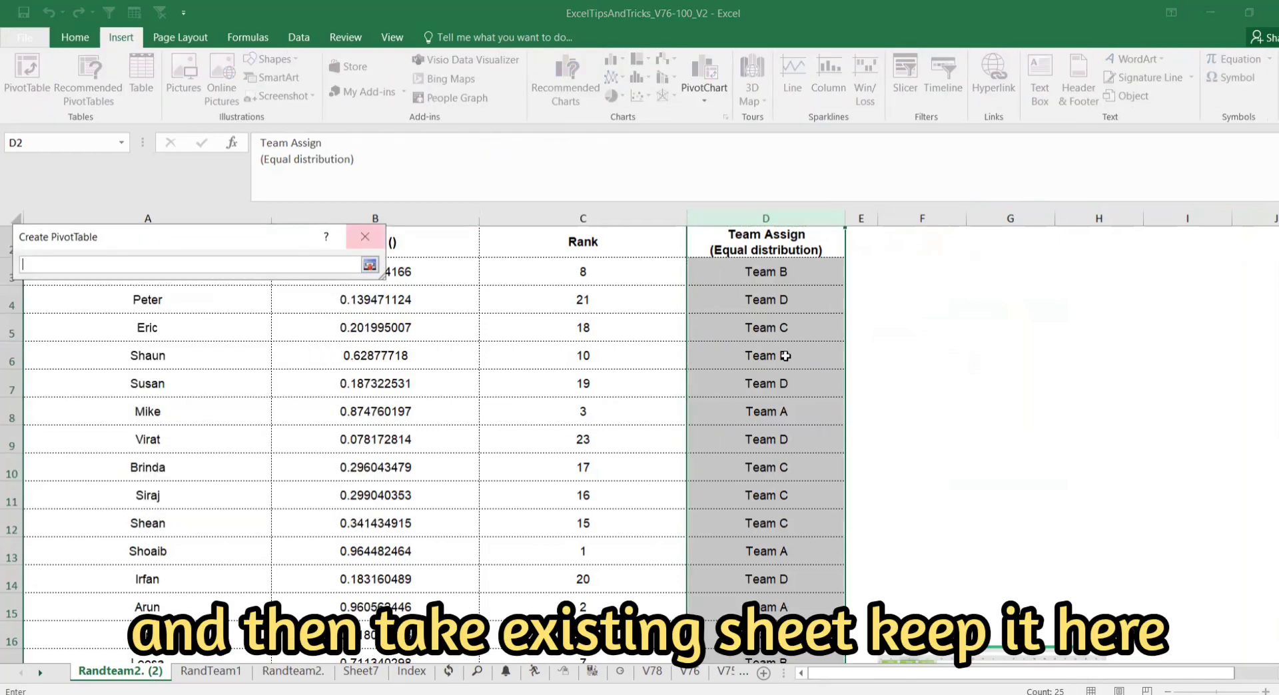
left_click(931, 289)
key("Return")
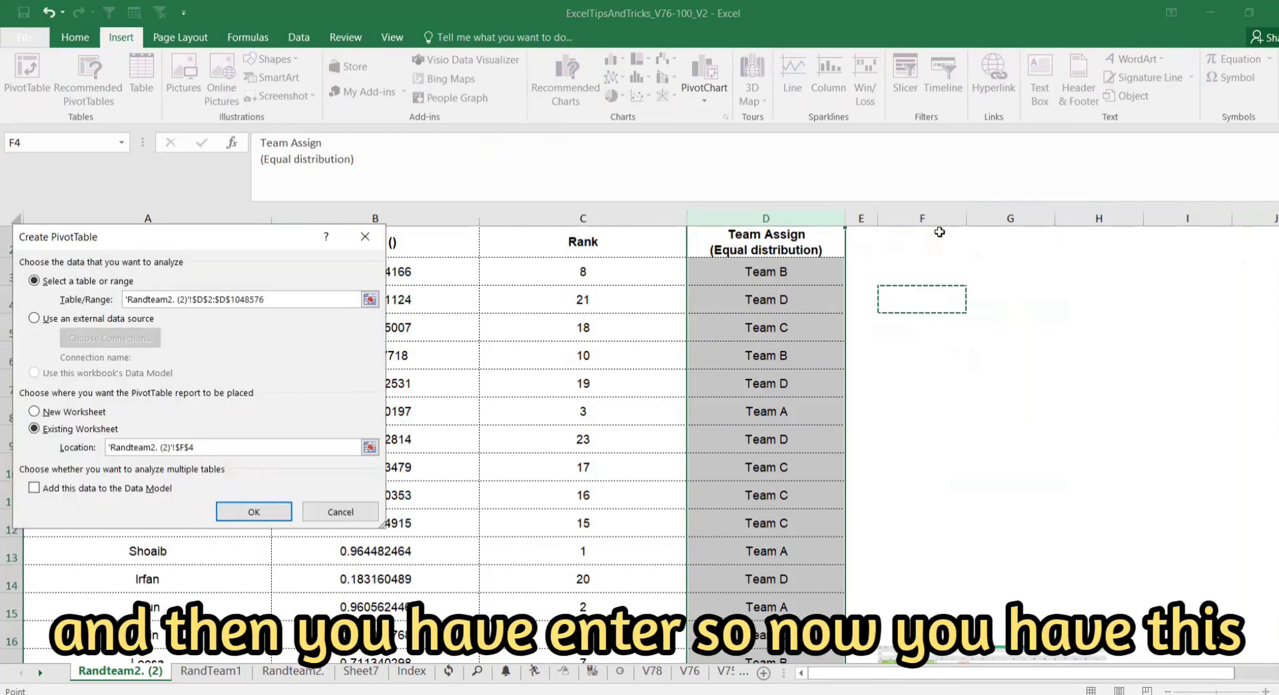
key("Return")
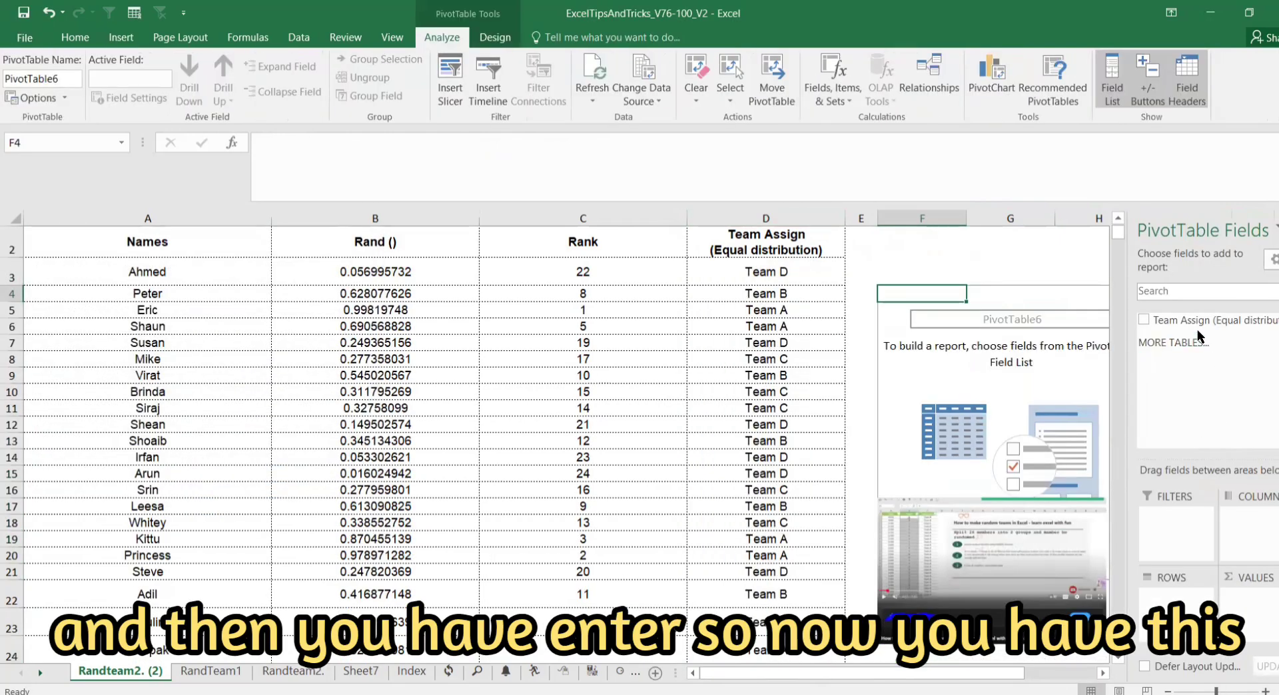
Step: Add the Team Assign field to the pivot table's rows and values, close the field list, and check the team counts and grand total
left_click_drag(1186, 321, 1175, 603)
left_click_drag(1185, 320, 1238, 622)
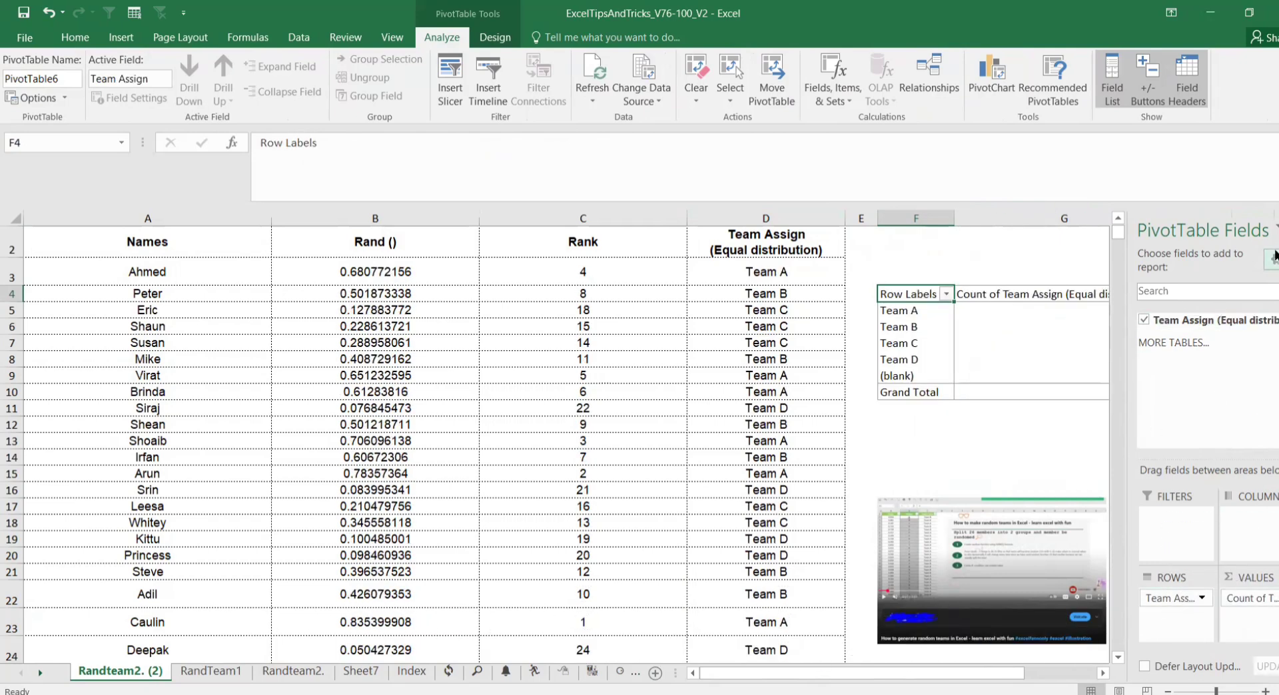
left_click(1278, 228)
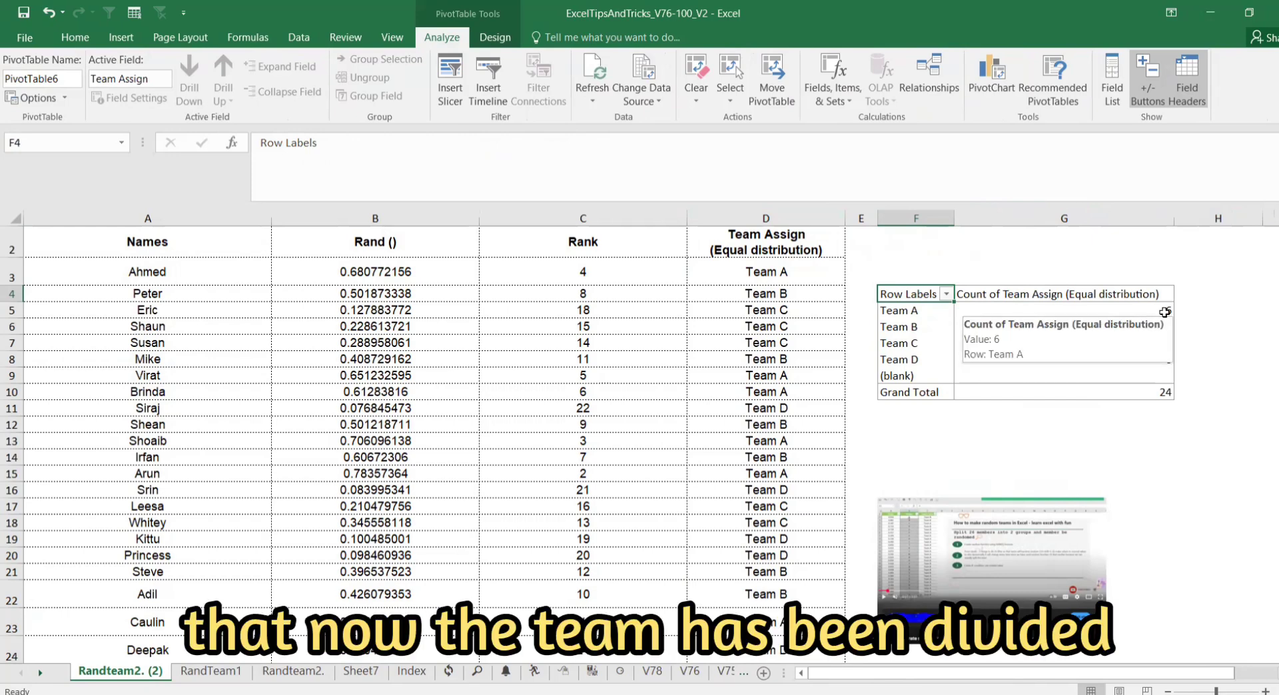
left_click_drag(917, 311, 1132, 378)
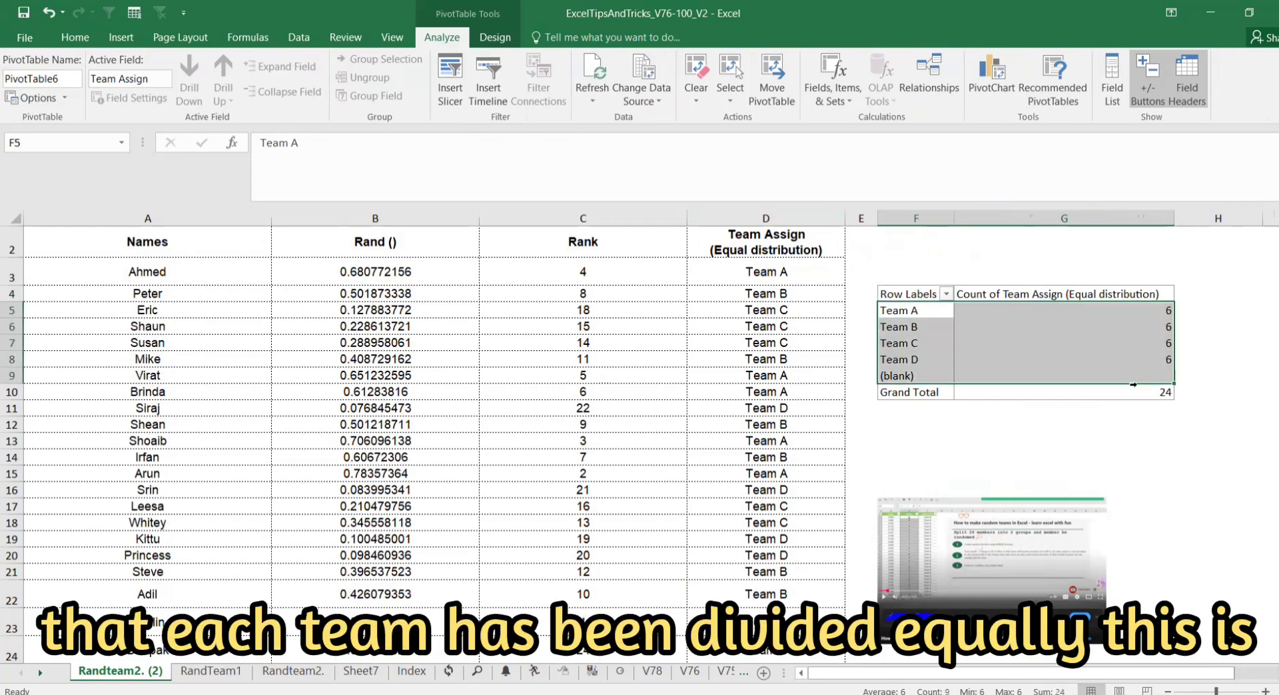
left_click_drag(923, 393, 1142, 393)
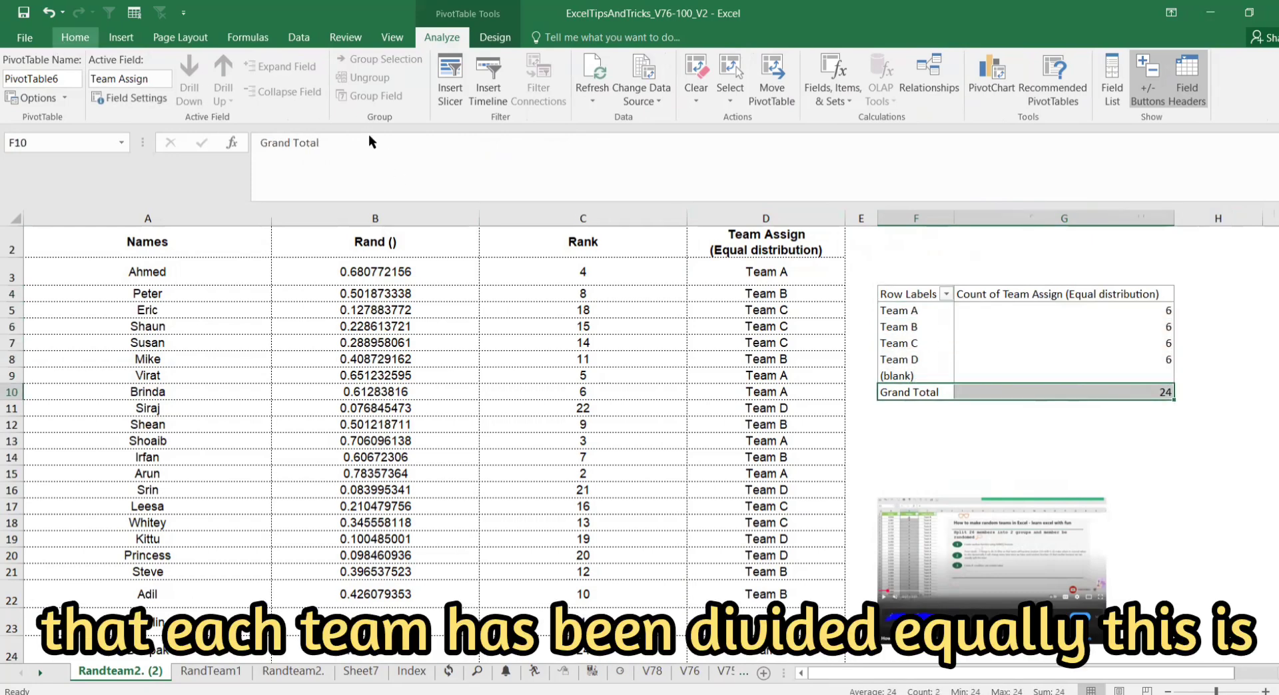
Step: Center the contents of the pivot table range F4:G10 horizontally and align them to the middle vertically
left_click(75, 37)
left_click_drag(904, 293, 1140, 386)
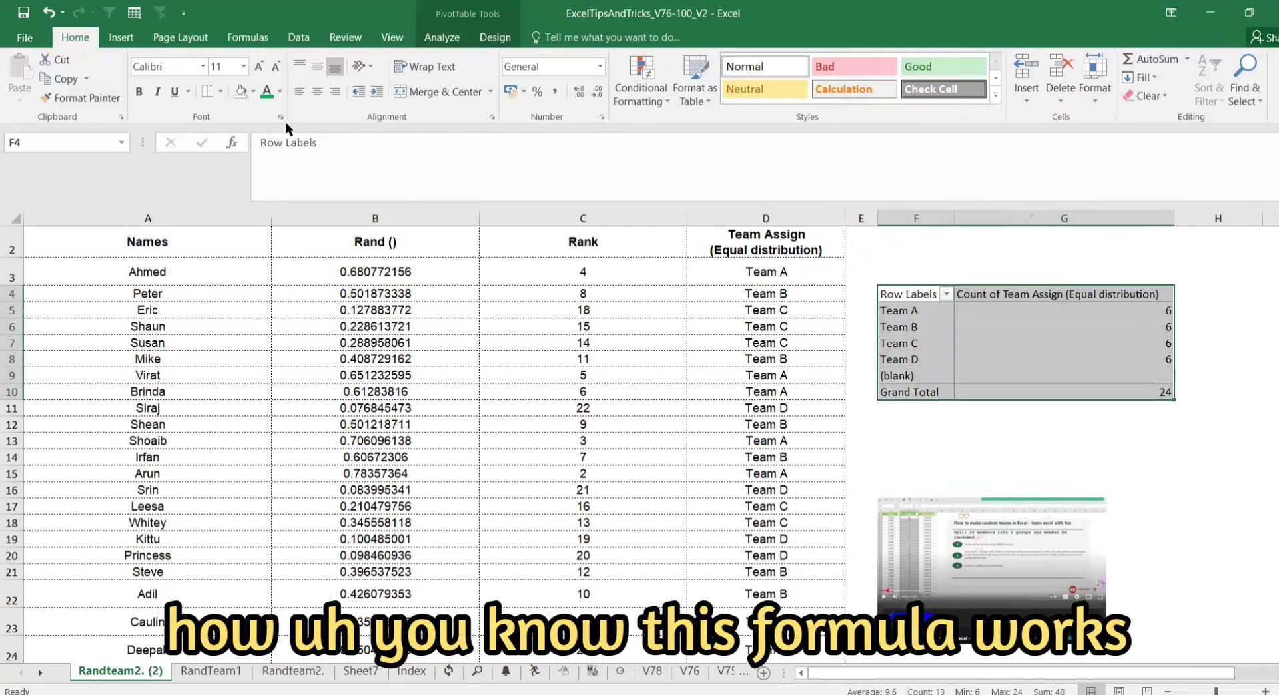
left_click(317, 92)
left_click(318, 66)
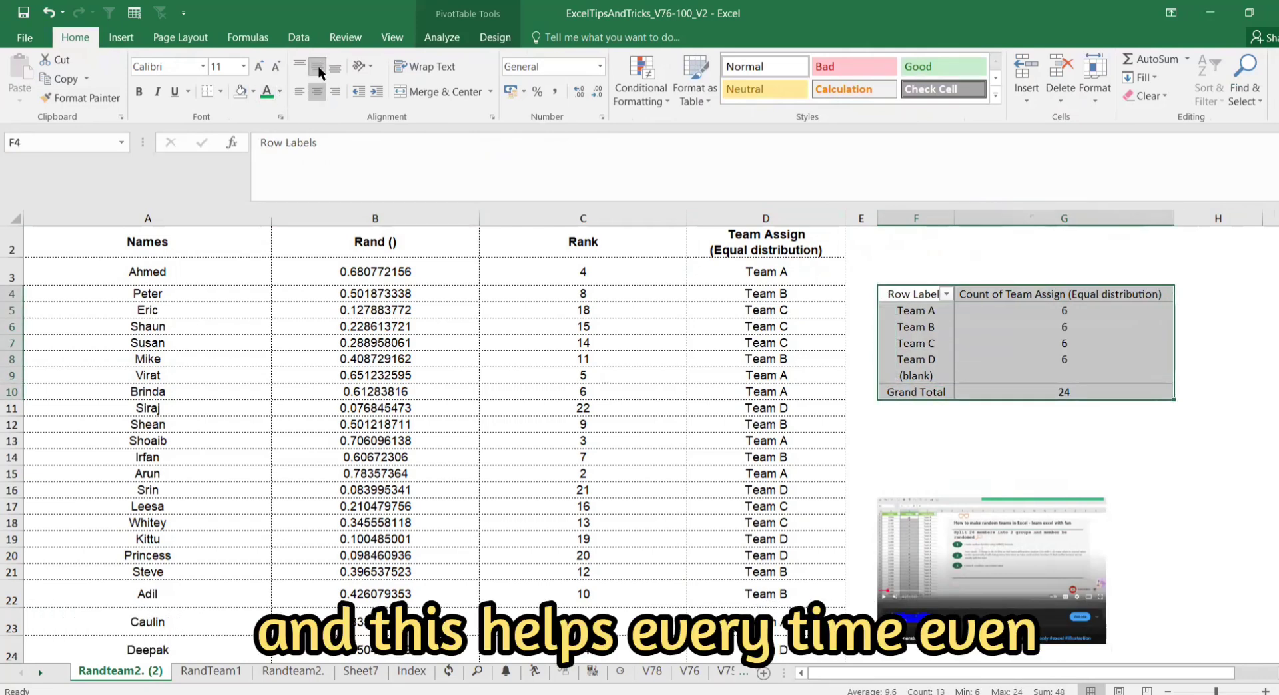
left_click(916, 406)
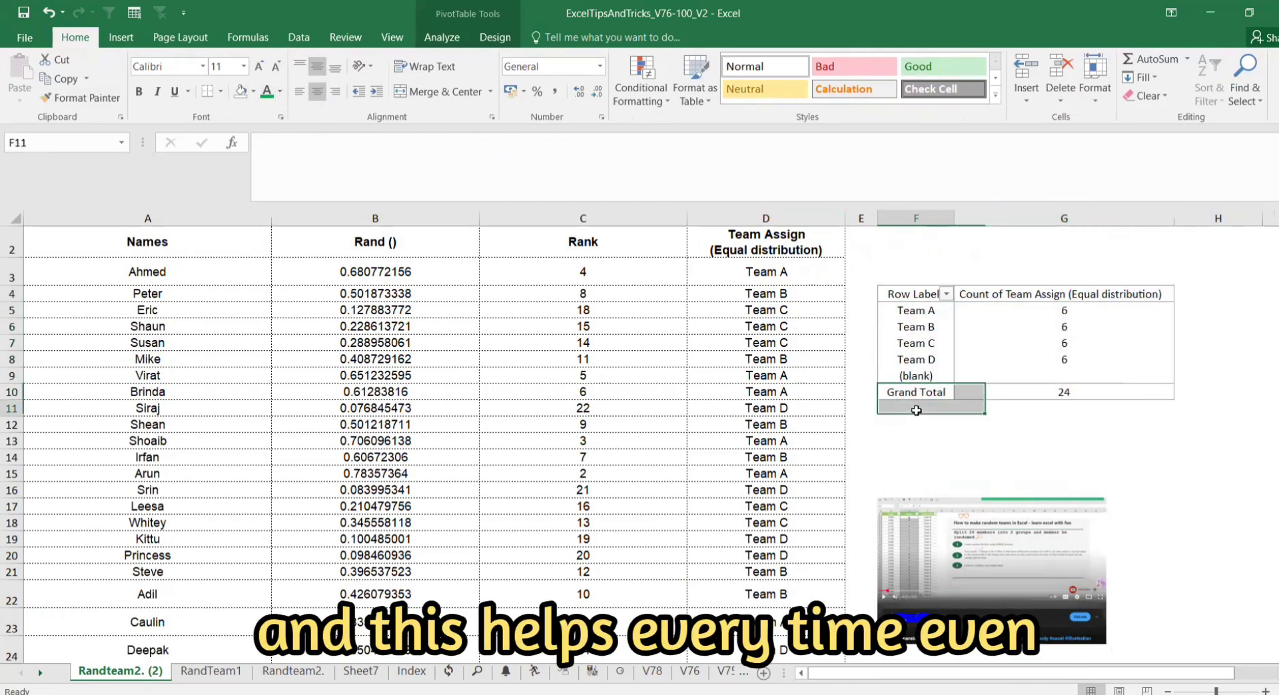
Step: Filter the (blank) item out of the pivot table's row labels
left_click(945, 294)
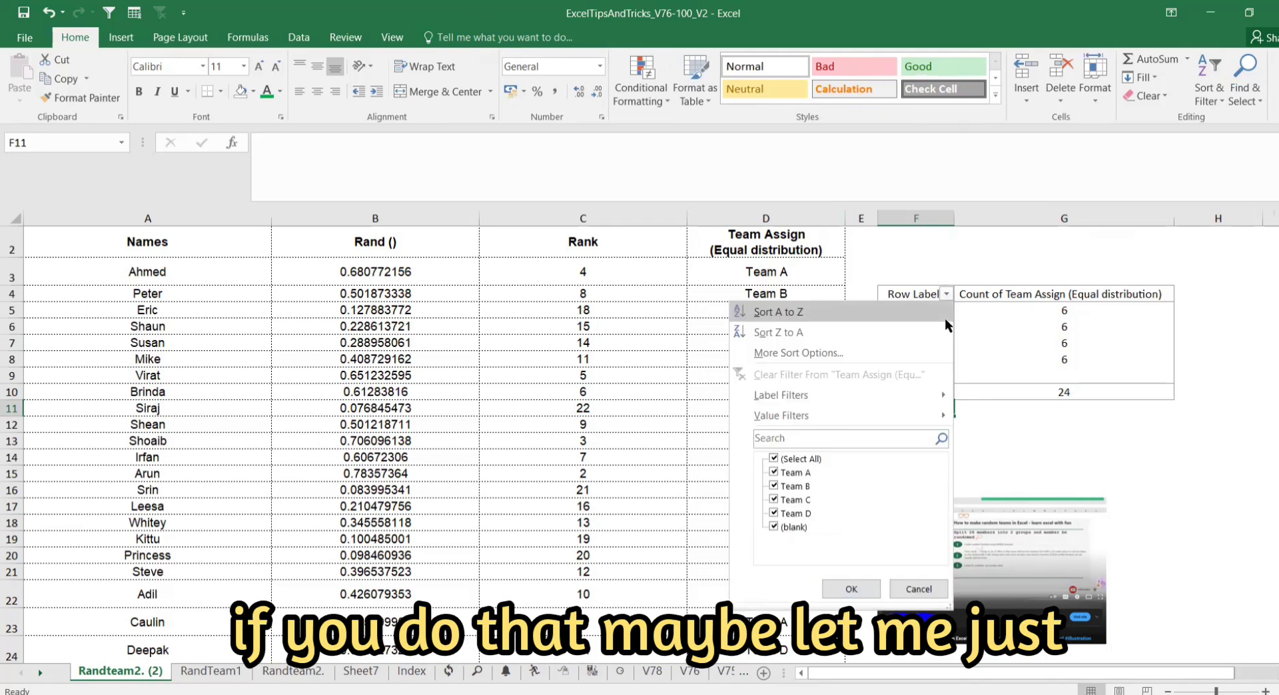
left_click(773, 526)
left_click(850, 588)
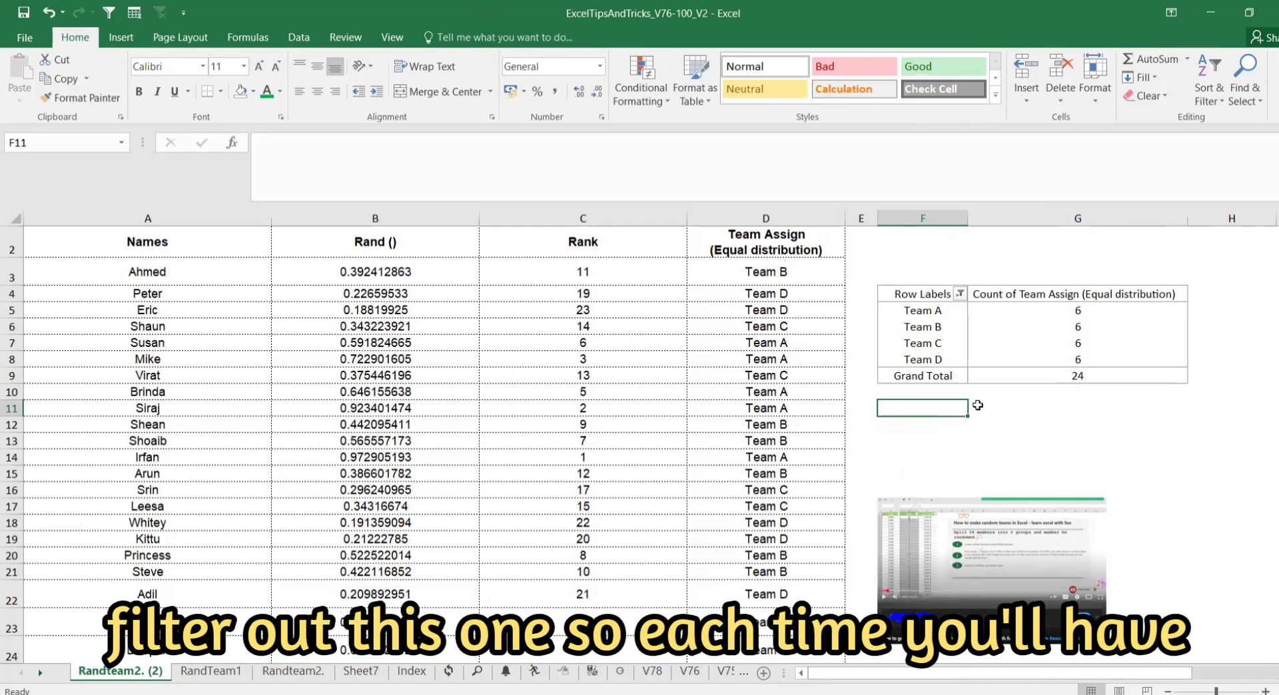
Step: Recalculate the sheet repeatedly from cell G11 to reshuffle the random team assignments
left_click(977, 405)
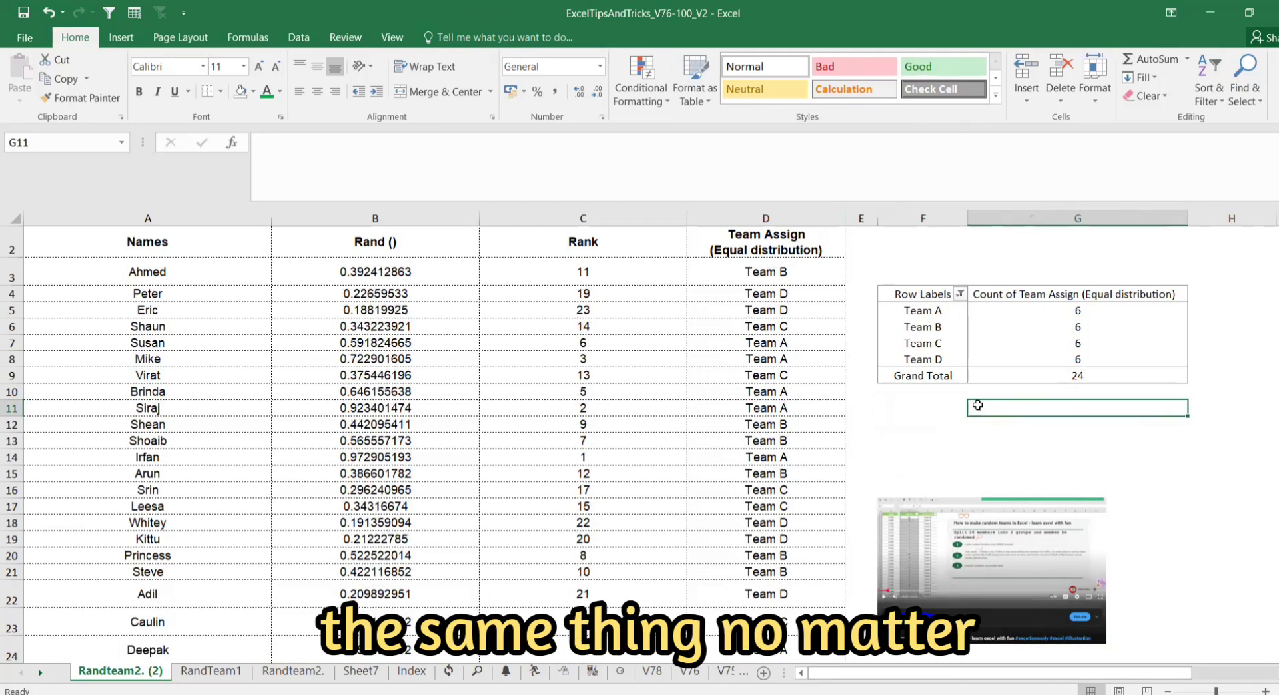
key("F9")
key("F9")
key("F9")
key("F9")
key("F9")
key("F9")
key("F9")
key("F9")
key("F9")
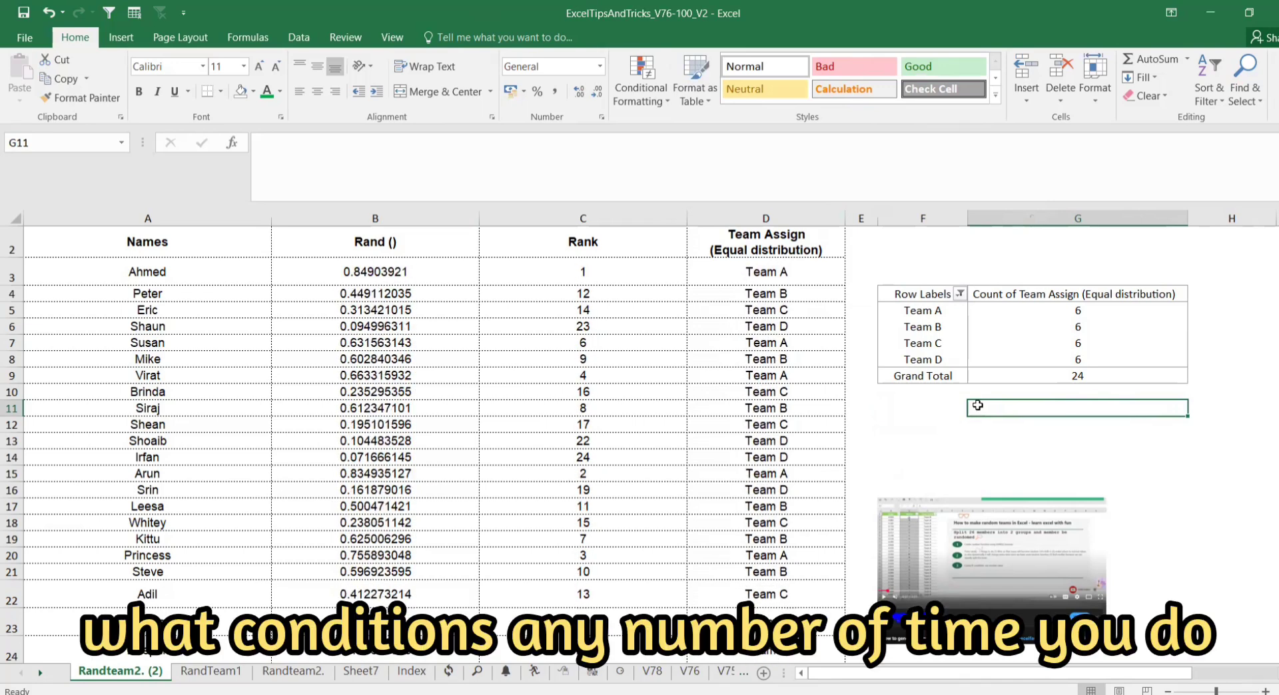
key("F9")
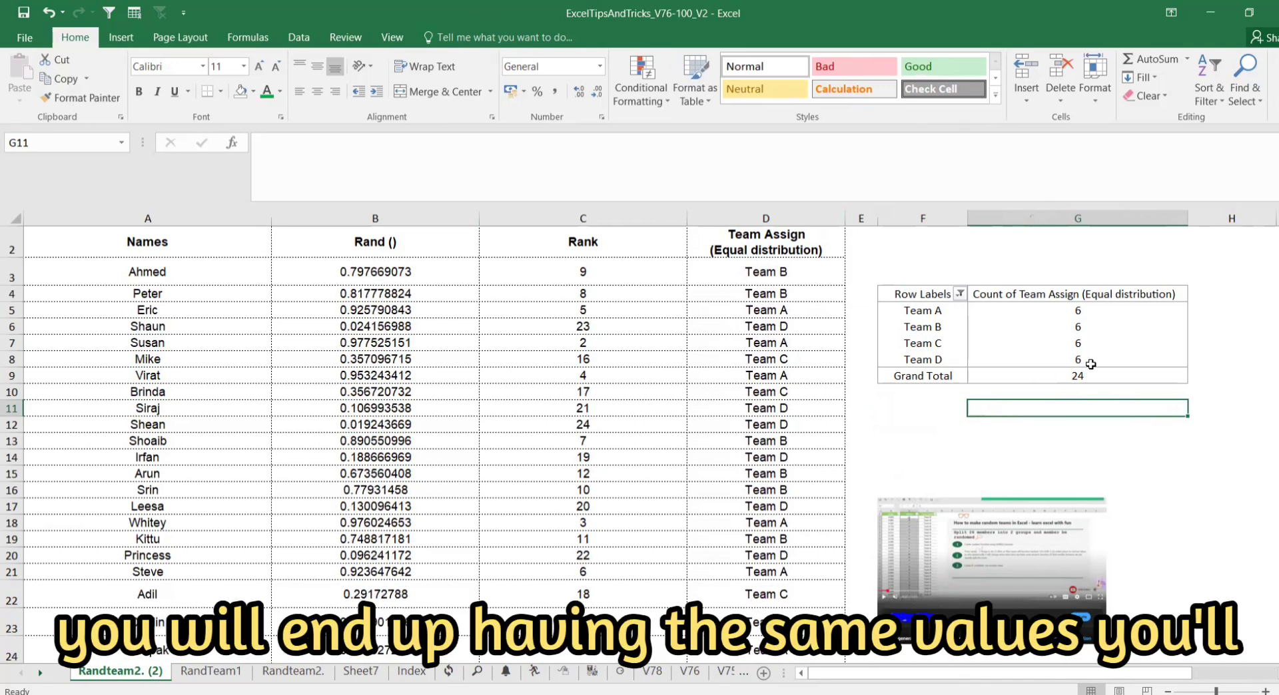
Step: Refresh the pivot table's team counts and recalculate the random assignments once more
left_click(1078, 360)
right_click(1078, 360)
left_click(935, 435)
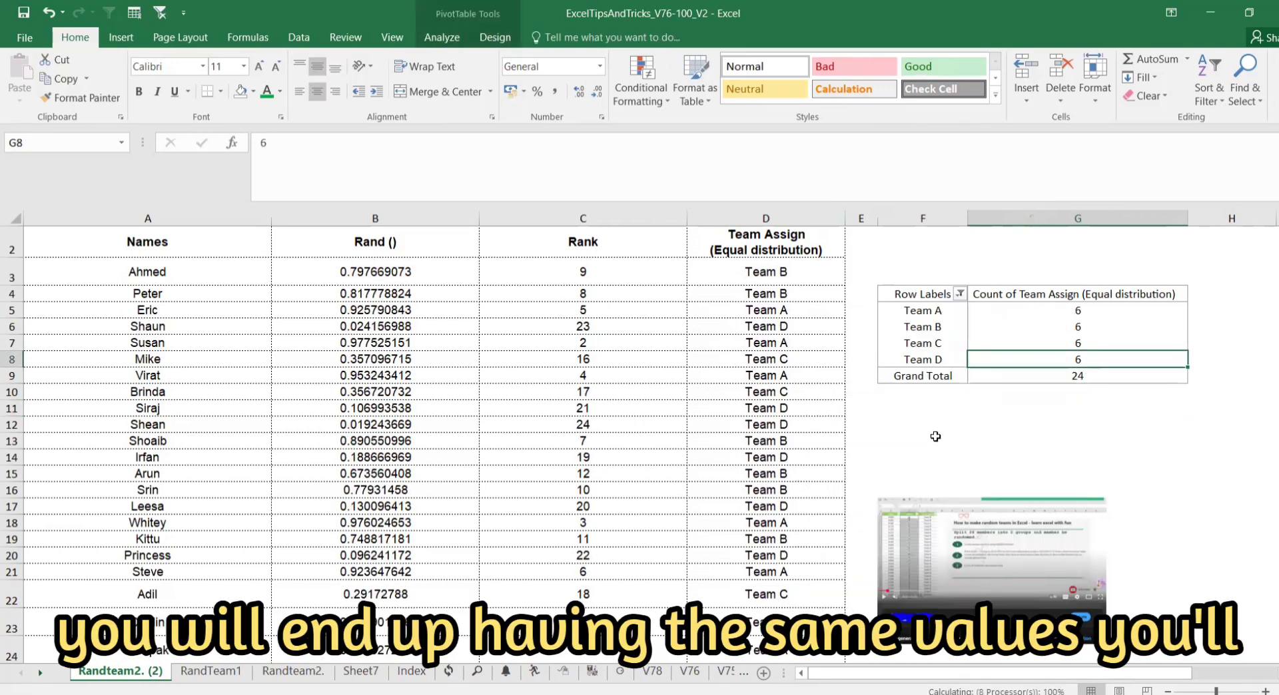
left_click(956, 403)
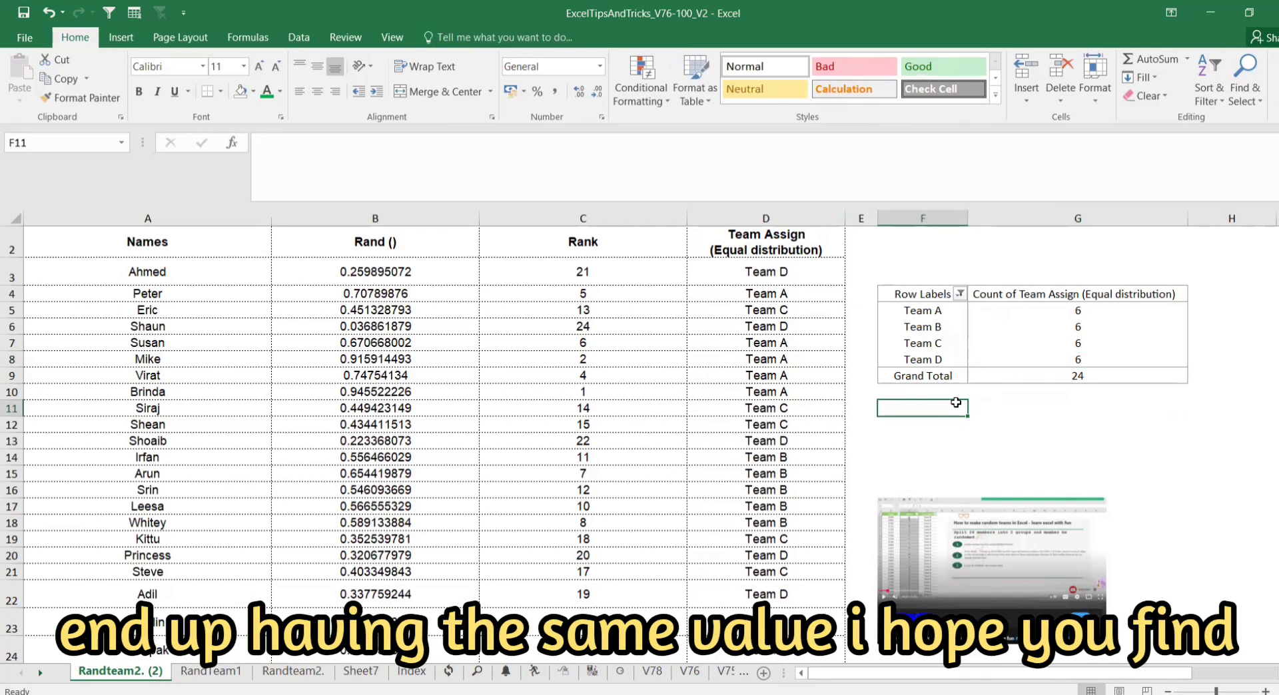
key("F9")
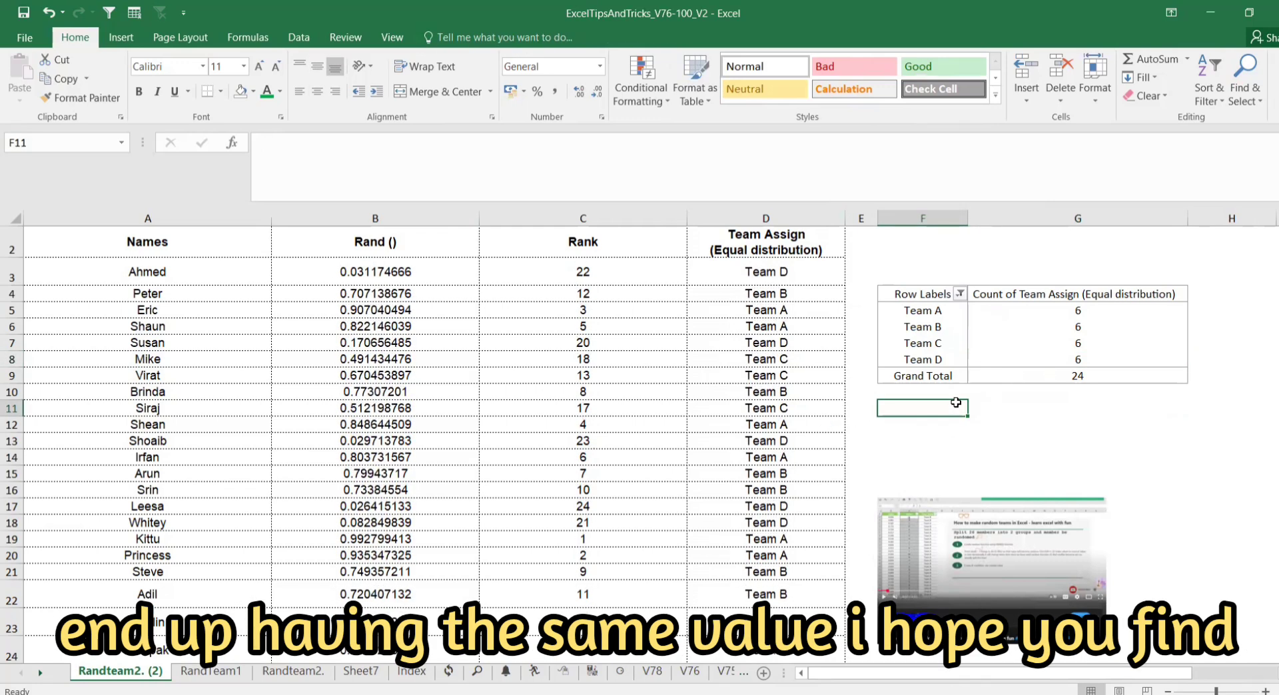